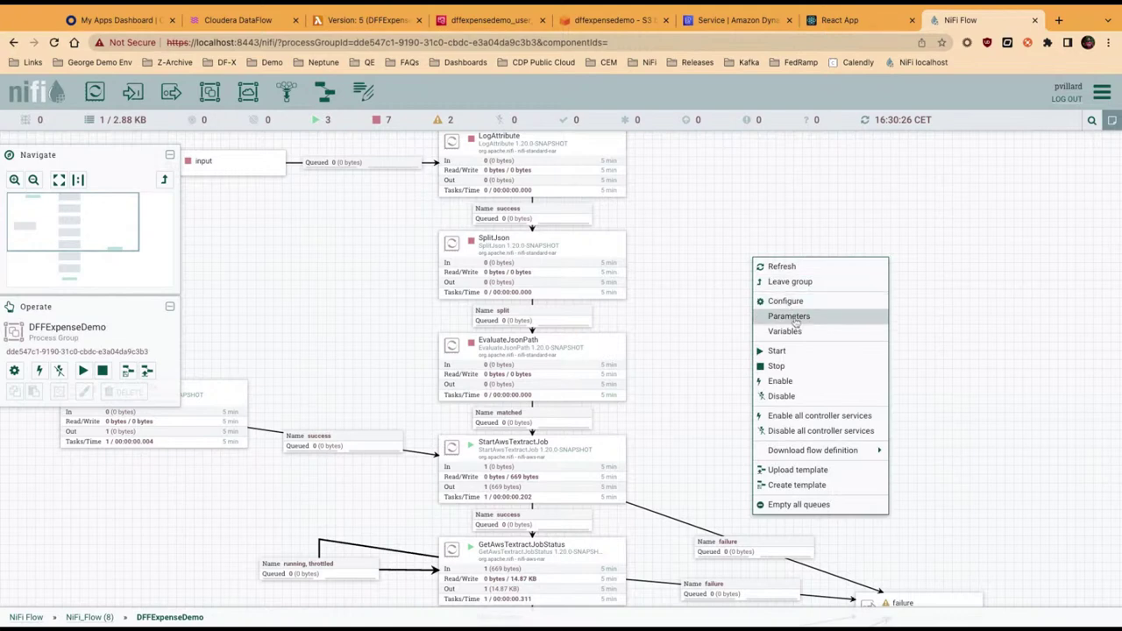
# Step: Review the parameter context of the DFFExpenseDemo process group and look over its chain of processors
pyautogui.click(795, 319)
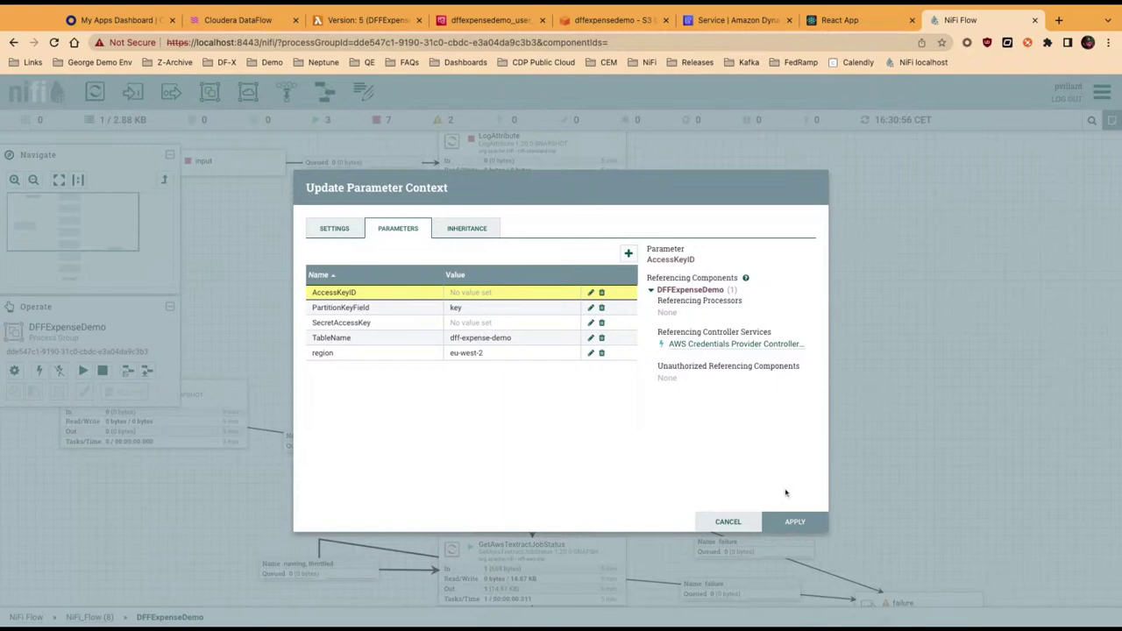
pyautogui.click(728, 522)
pyautogui.scroll(-2, 834, 398)
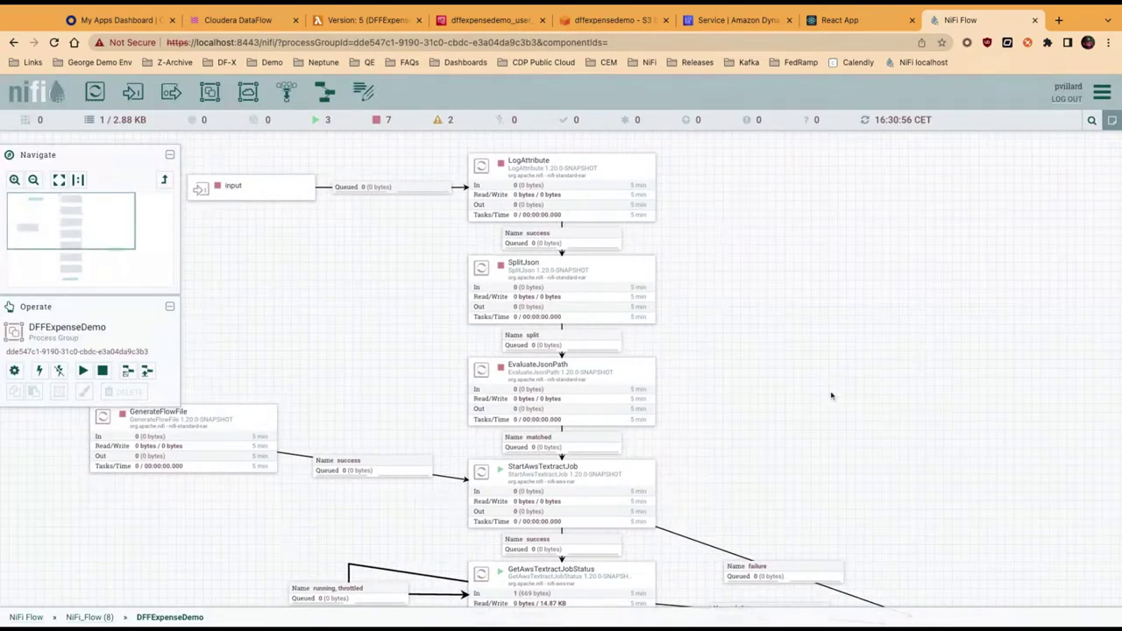
pyautogui.scroll(2, 394, 361)
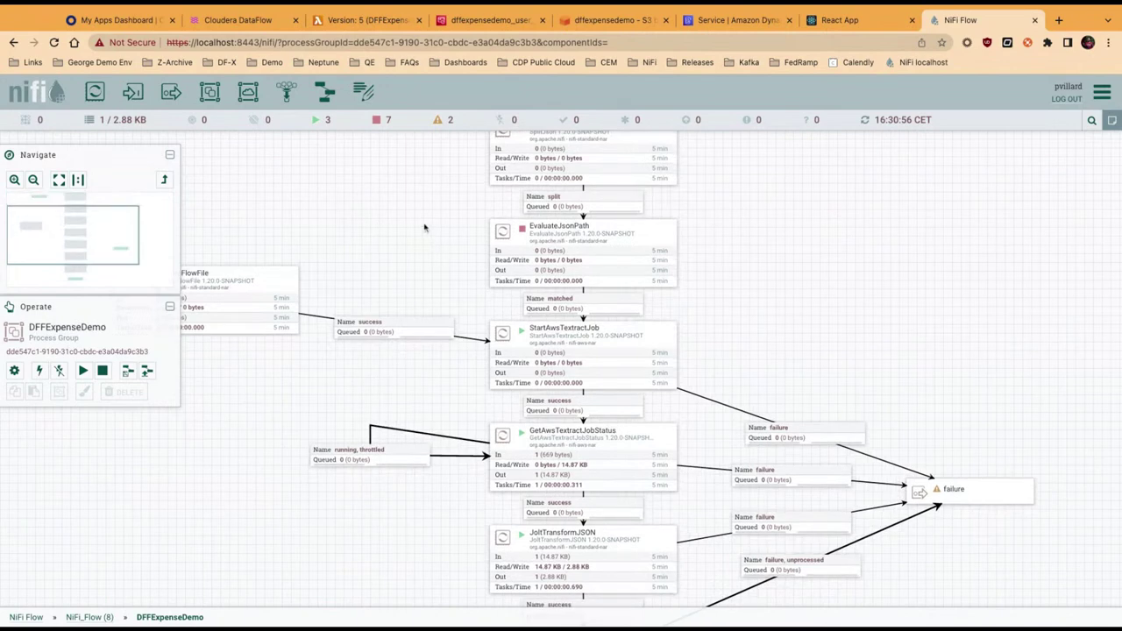
pyautogui.moveTo(431, 235); pyautogui.dragTo(477, 366)
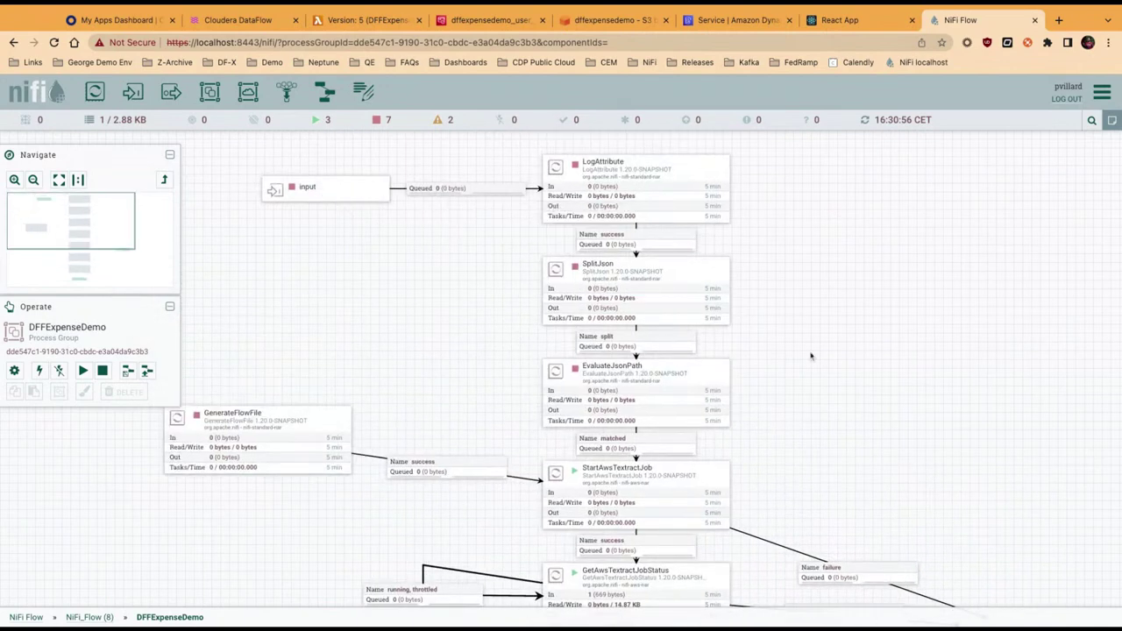
pyautogui.scroll(-1, 812, 357)
pyautogui.scroll(1, 818, 372)
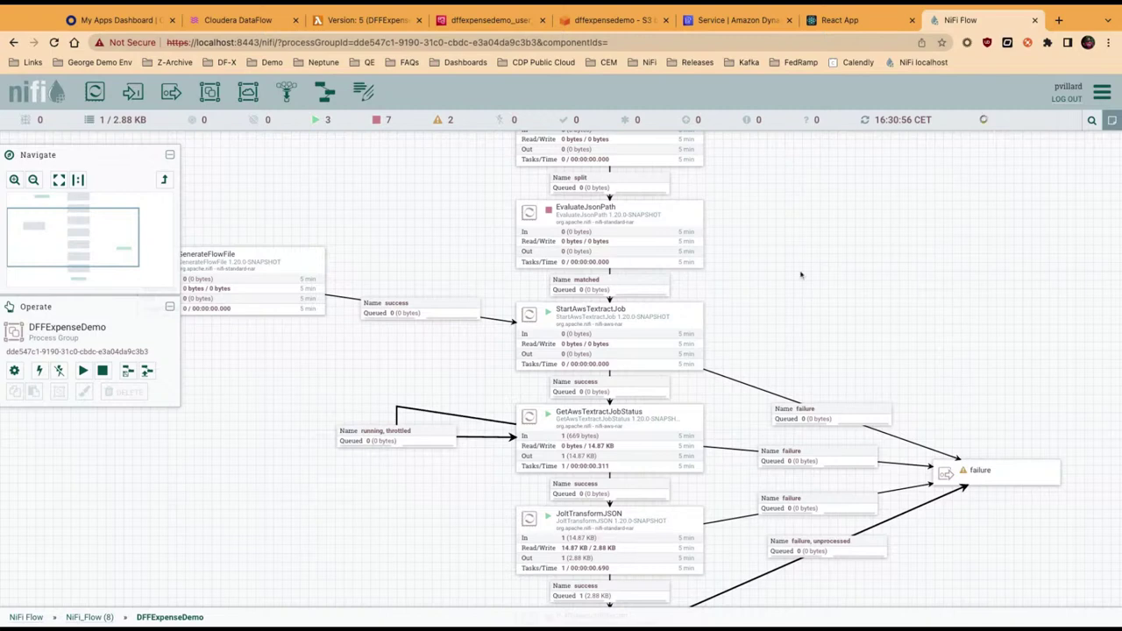
pyautogui.moveTo(607, 243); pyautogui.dragTo(476, 291)
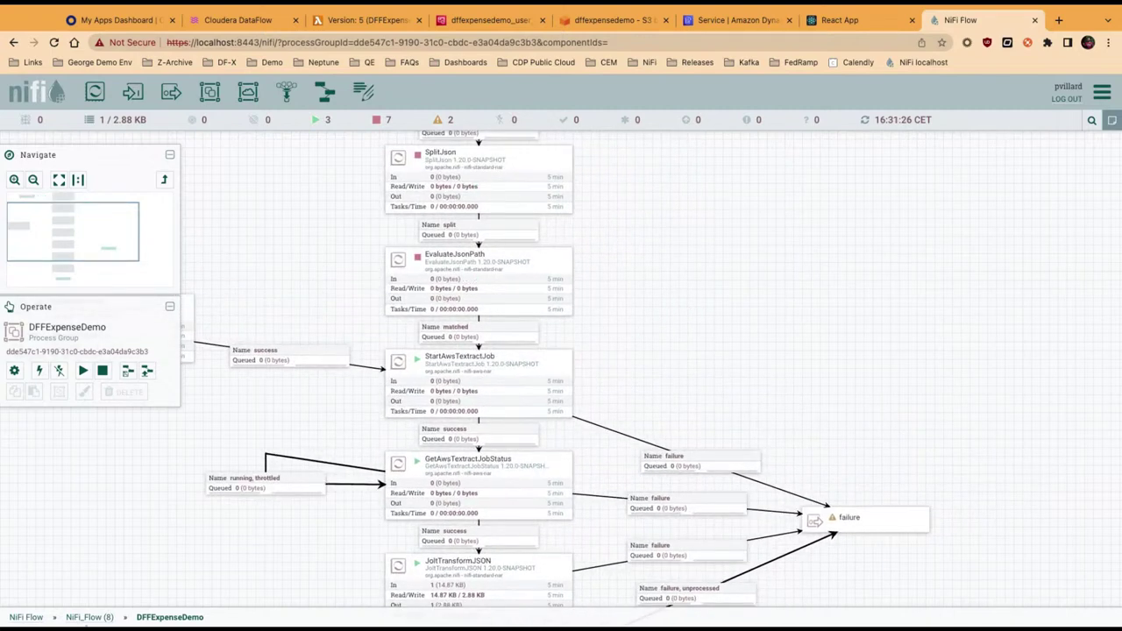
# Step: Go up to the parent group NiFi_Flow (8) and download the DFFExpenseDemo flow definition without external services
pyautogui.click(91, 620)
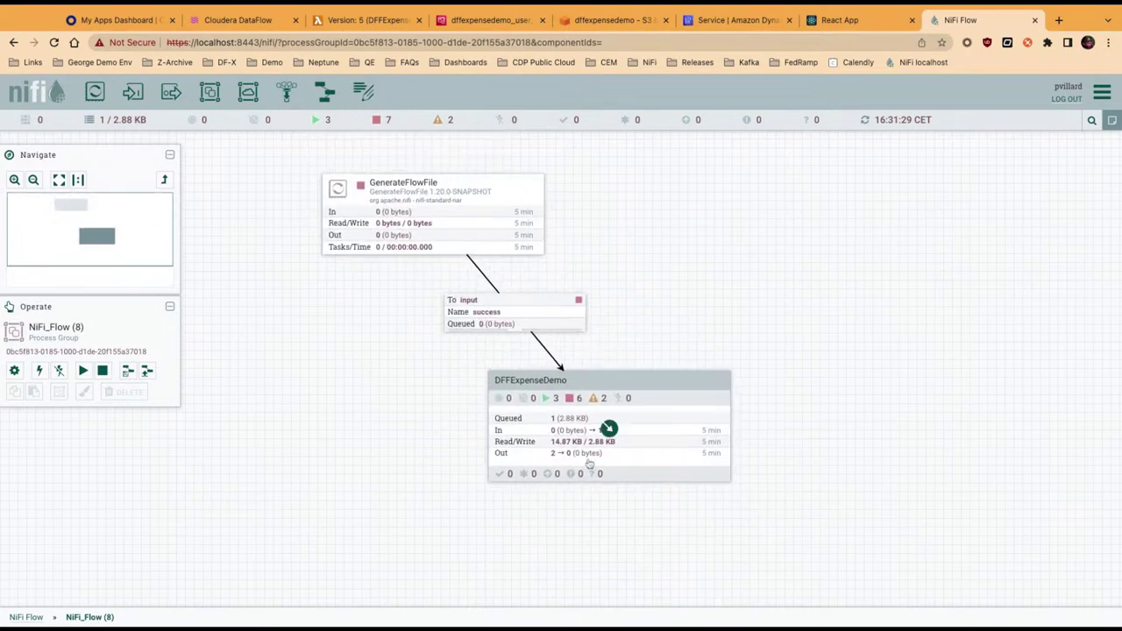
pyautogui.rightClick(640, 399)
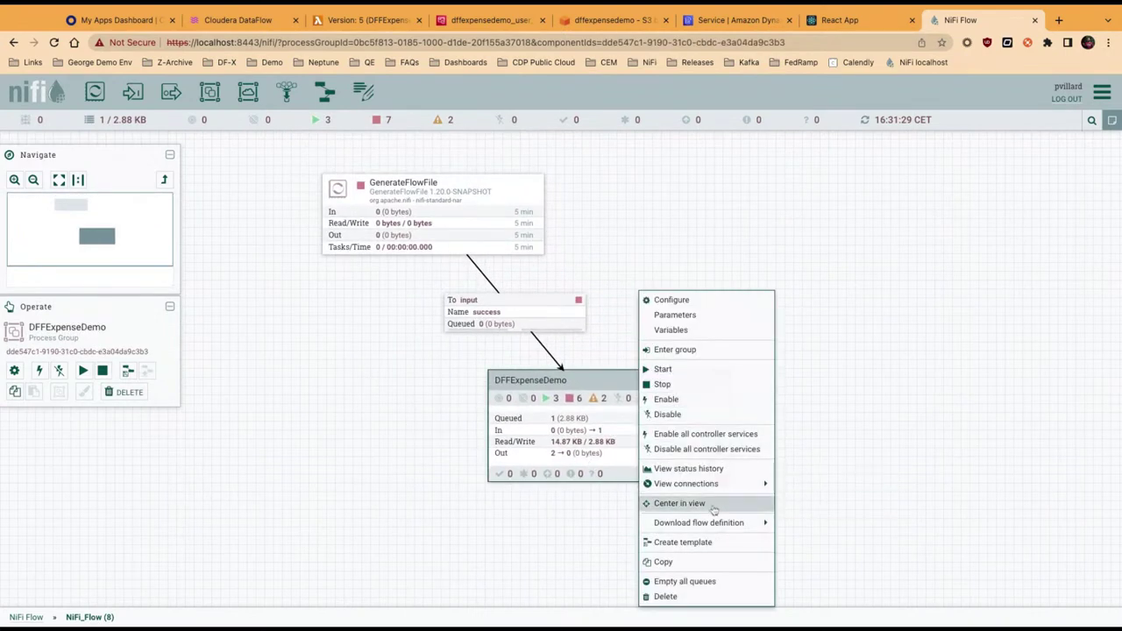
pyautogui.moveTo(712, 524)
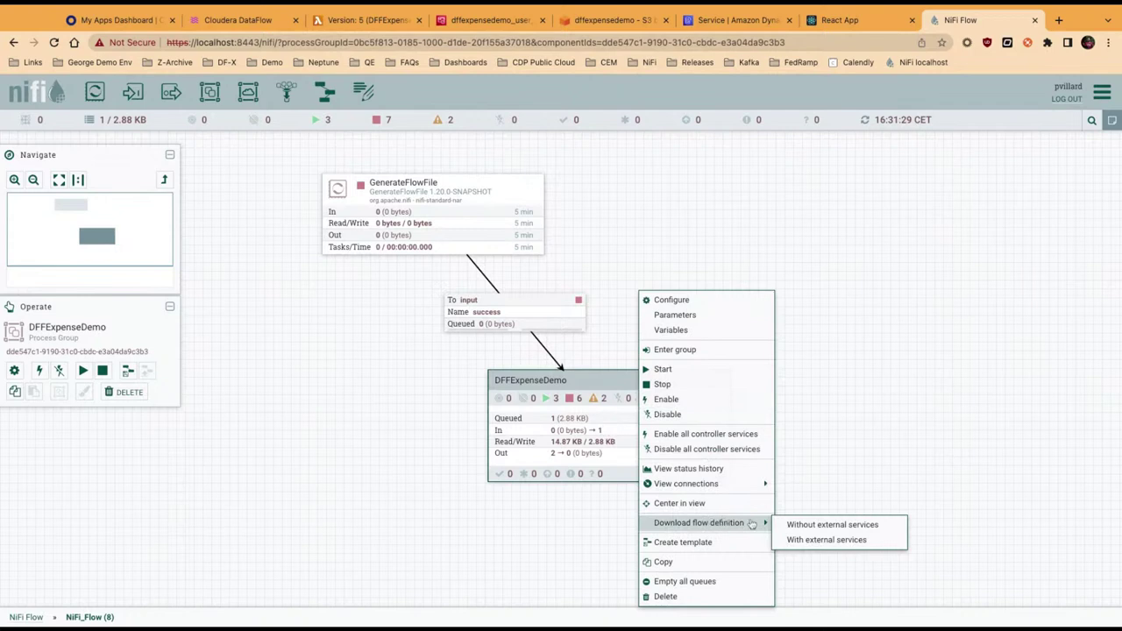
pyautogui.click(846, 405)
pyautogui.rightClick(611, 428)
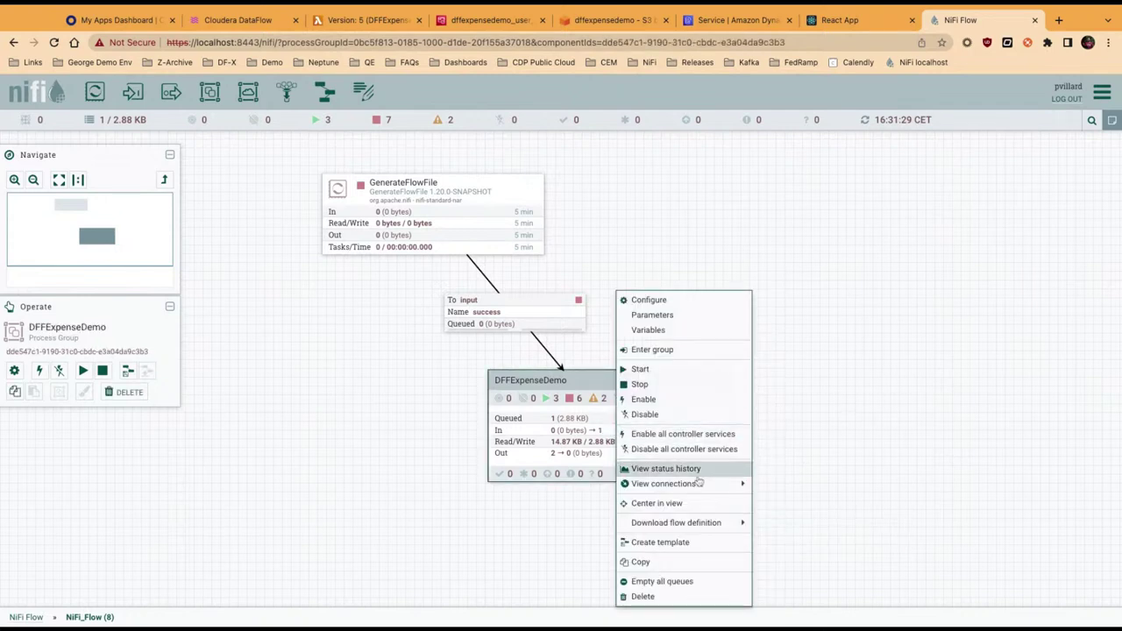
pyautogui.moveTo(705, 523)
pyautogui.click(776, 524)
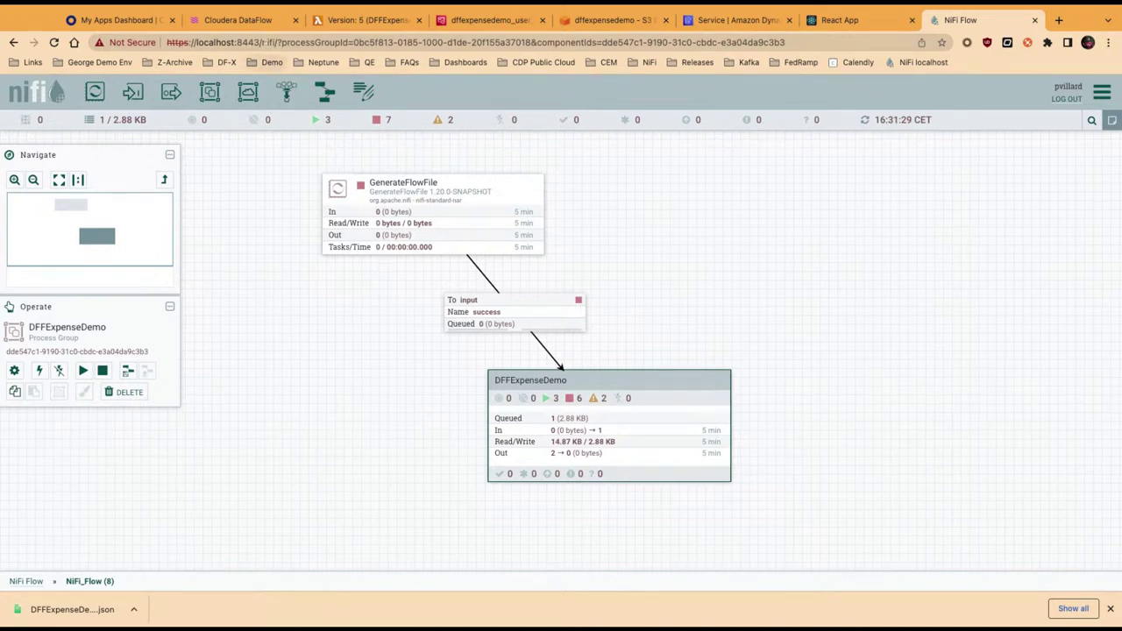
# Step: Switch to Cloudera DataFlow and copy the version 4 CRN of the catalog flow "DataFlow Functions - Expense Demo - AWS Lambda"
pyautogui.click(238, 20)
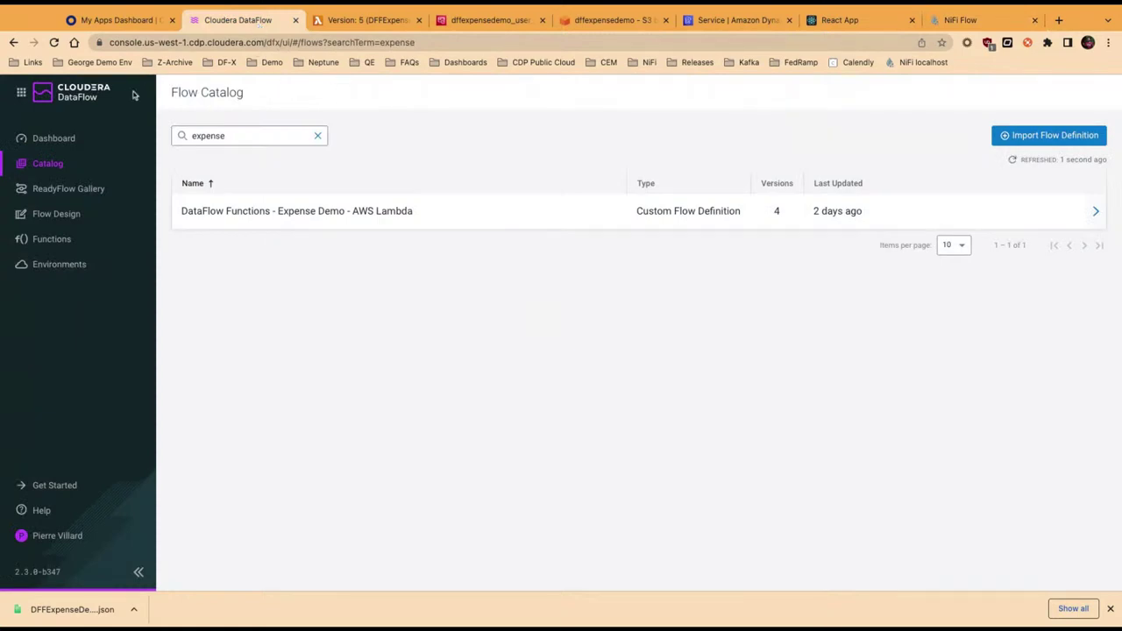
pyautogui.click(1110, 609)
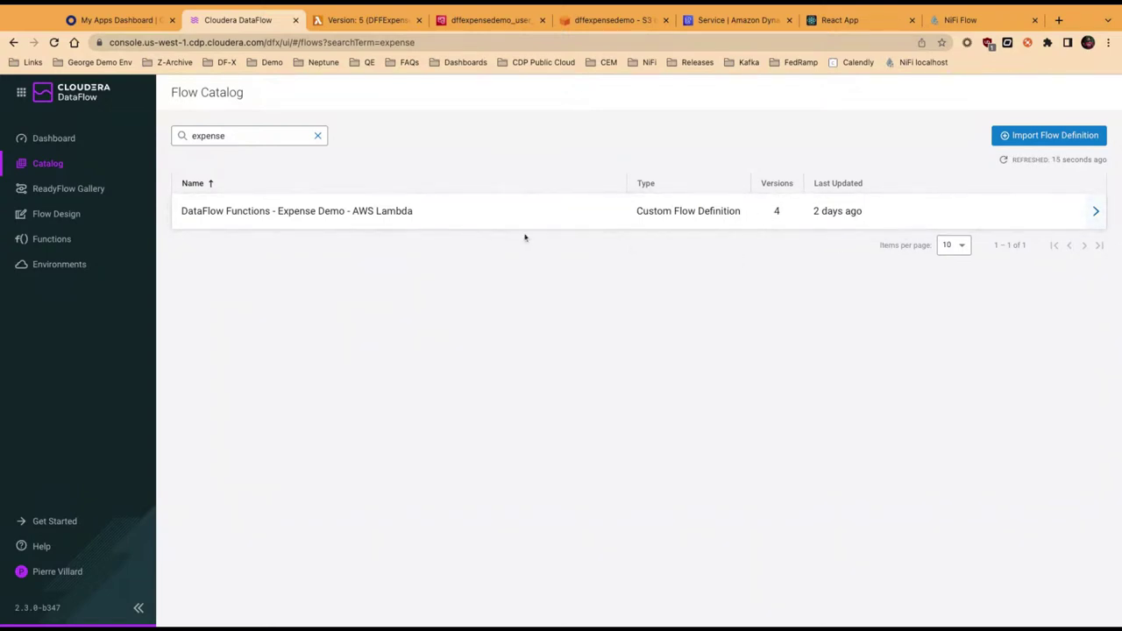
pyautogui.click(490, 223)
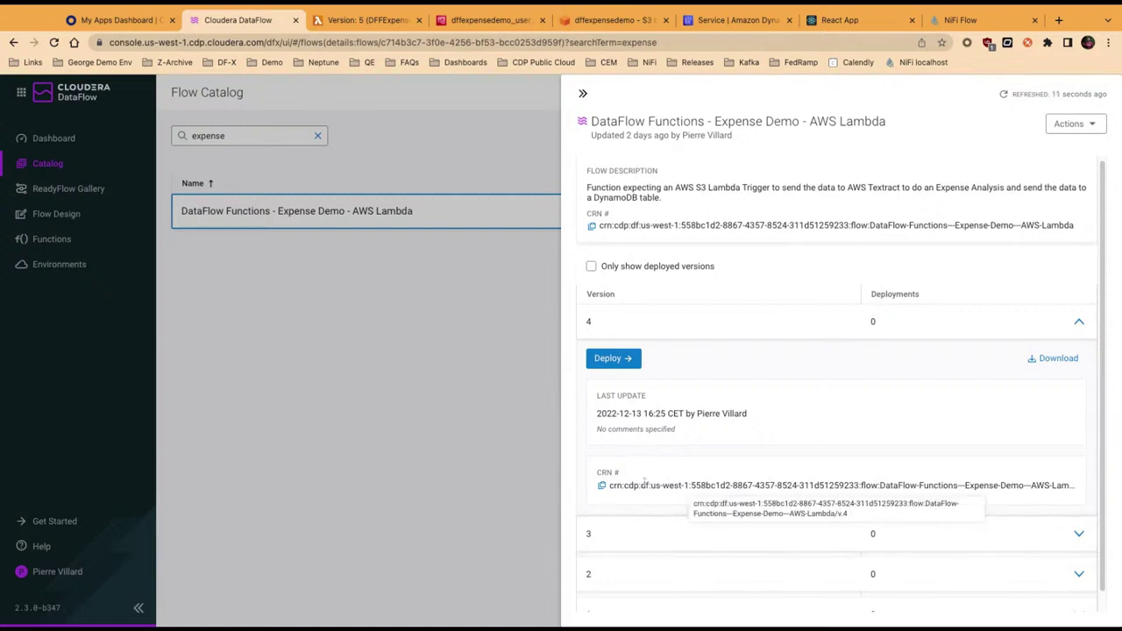
pyautogui.click(603, 486)
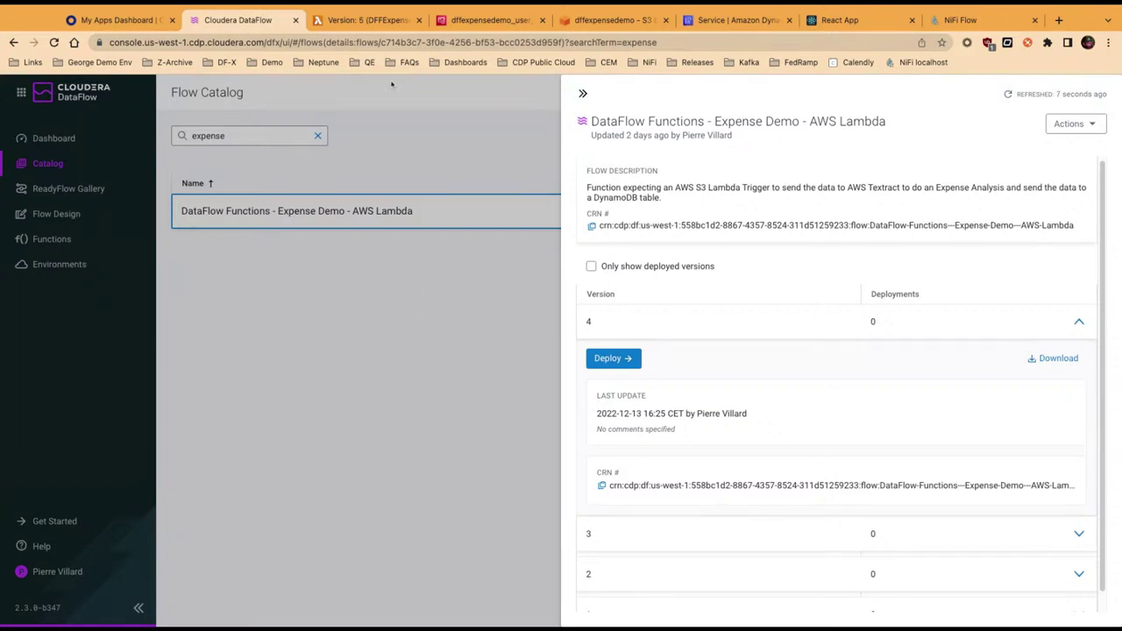
# Step: Switch to the AWS Lambda console, open the DFFExpenseDemo function from the function list and view its code details
pyautogui.click(373, 20)
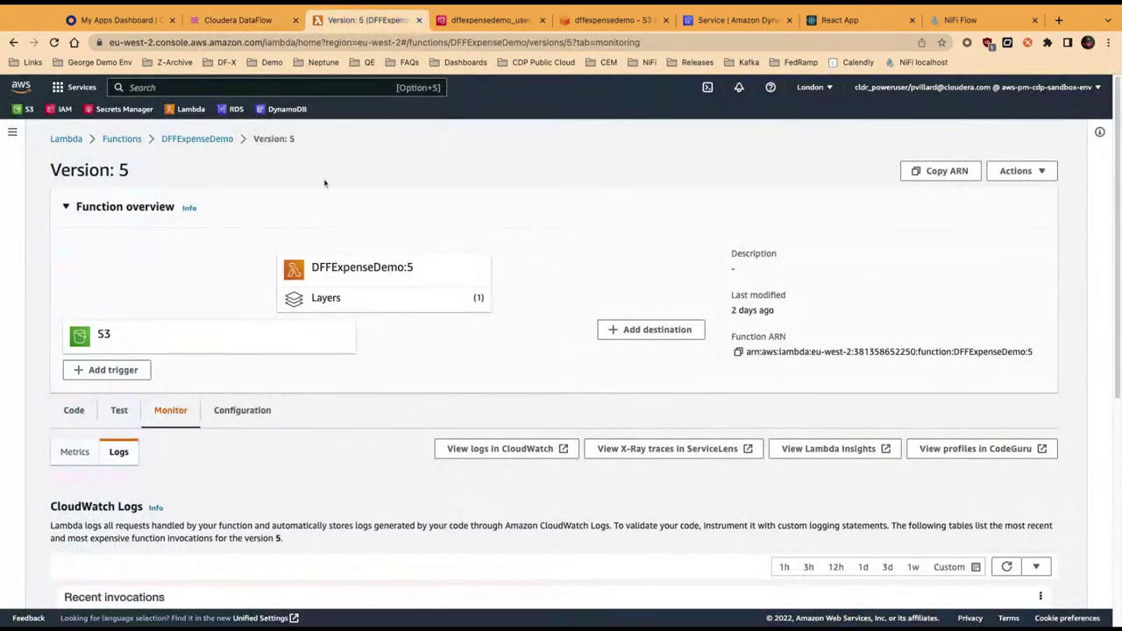
pyautogui.click(61, 140)
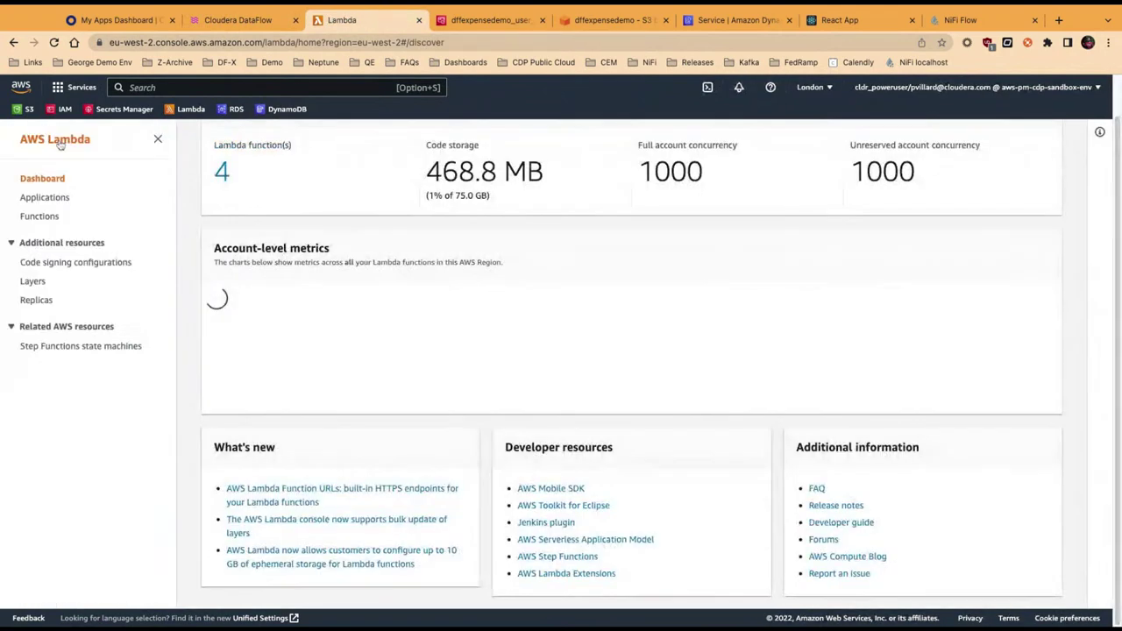
pyautogui.click(54, 218)
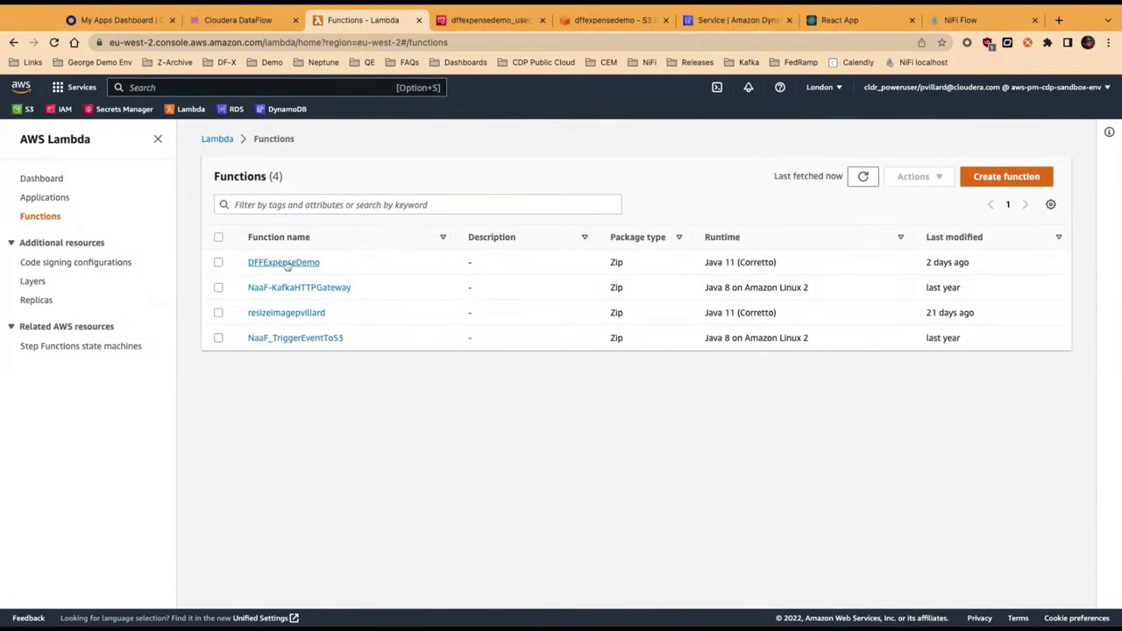
pyautogui.click(285, 263)
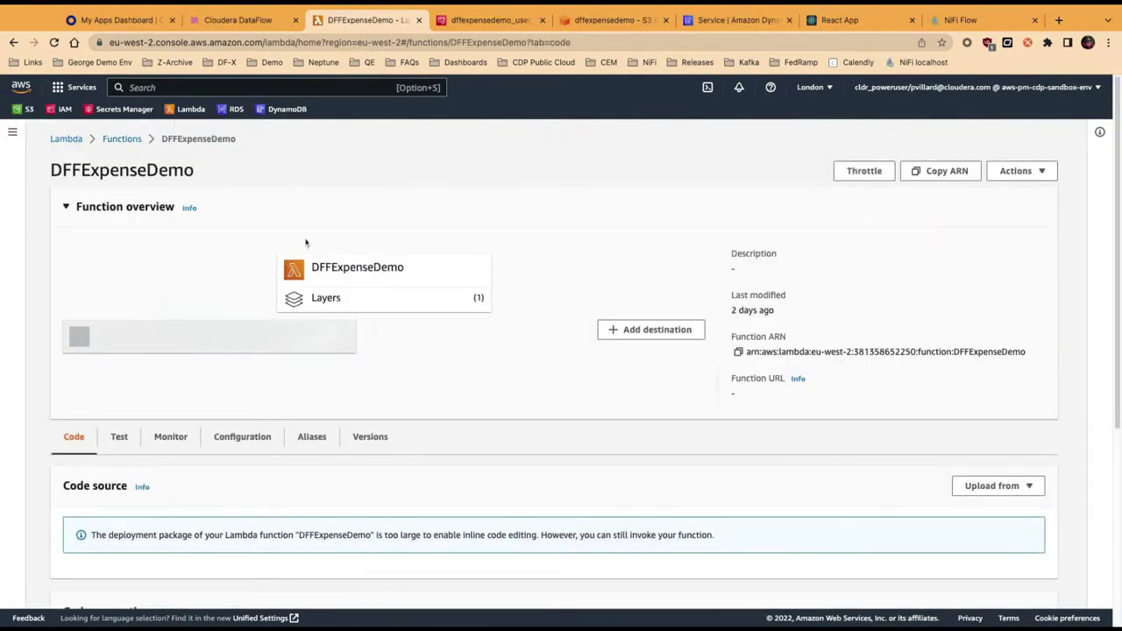
pyautogui.scroll(-3, 243, 222)
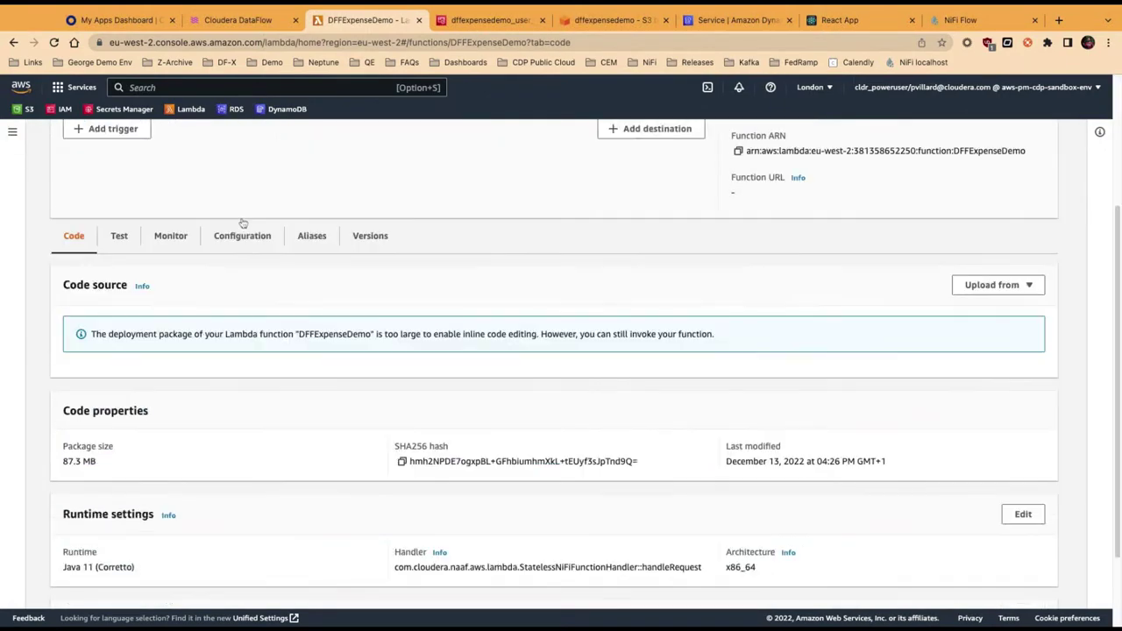
pyautogui.scroll(-2, 243, 221)
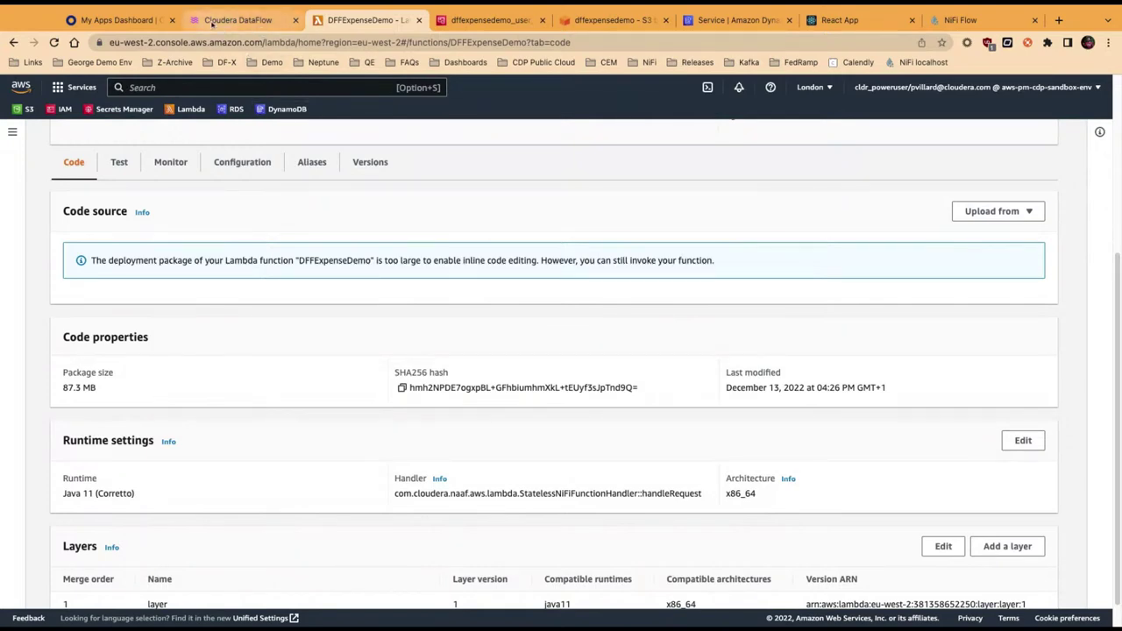
# Step: Switch back to Cloudera DataFlow and view the Functions page with the binaries for each cloud provider
pyautogui.click(240, 21)
pyautogui.click(331, 228)
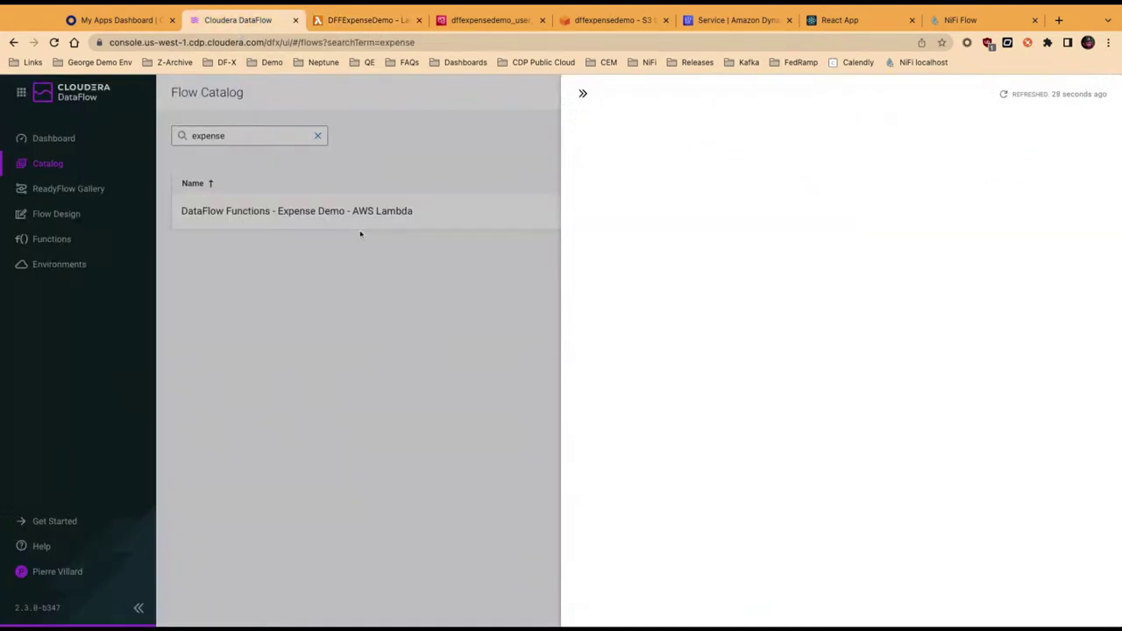
pyautogui.click(53, 249)
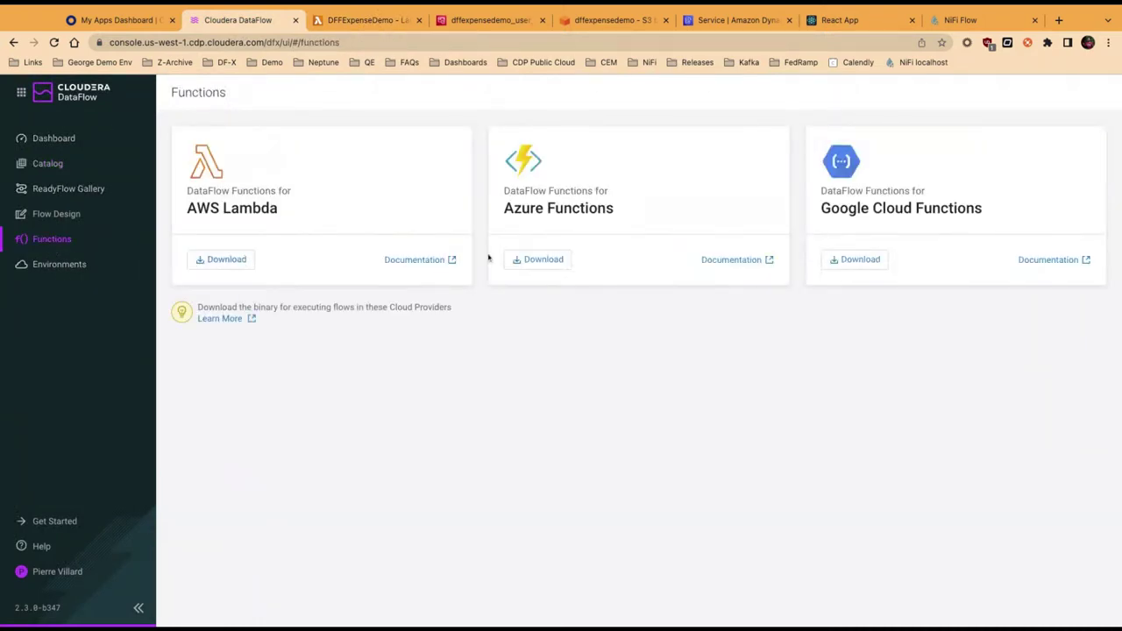
# Step: Return to the DFFExpenseDemo function in AWS Lambda and review its code properties, runtime settings and layers
pyautogui.click(360, 19)
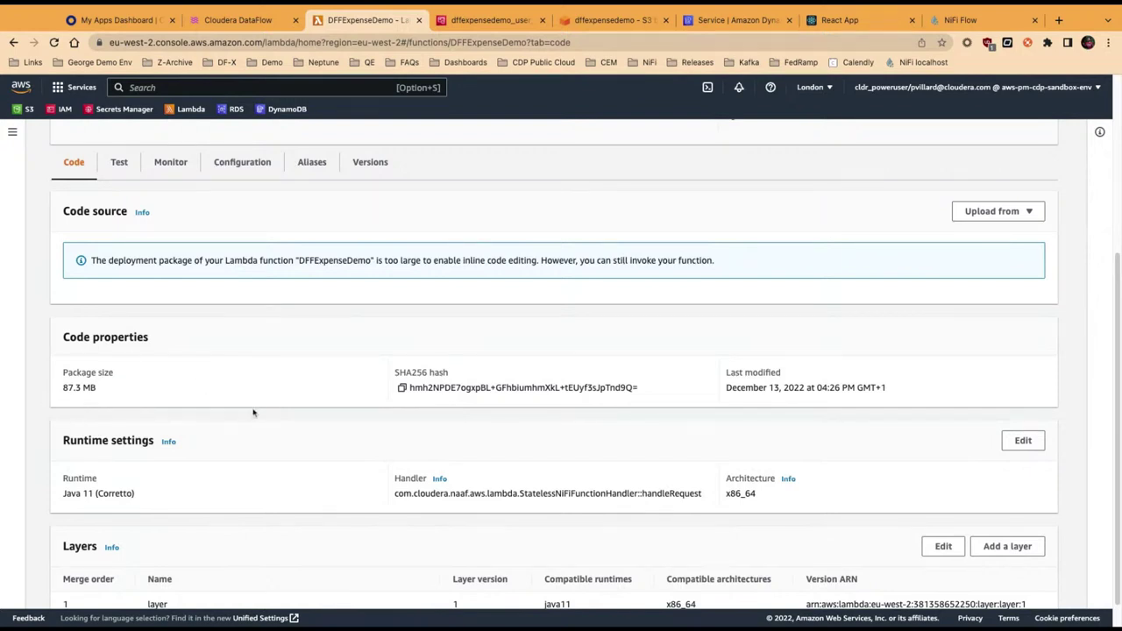
pyautogui.scroll(-1, 257, 398)
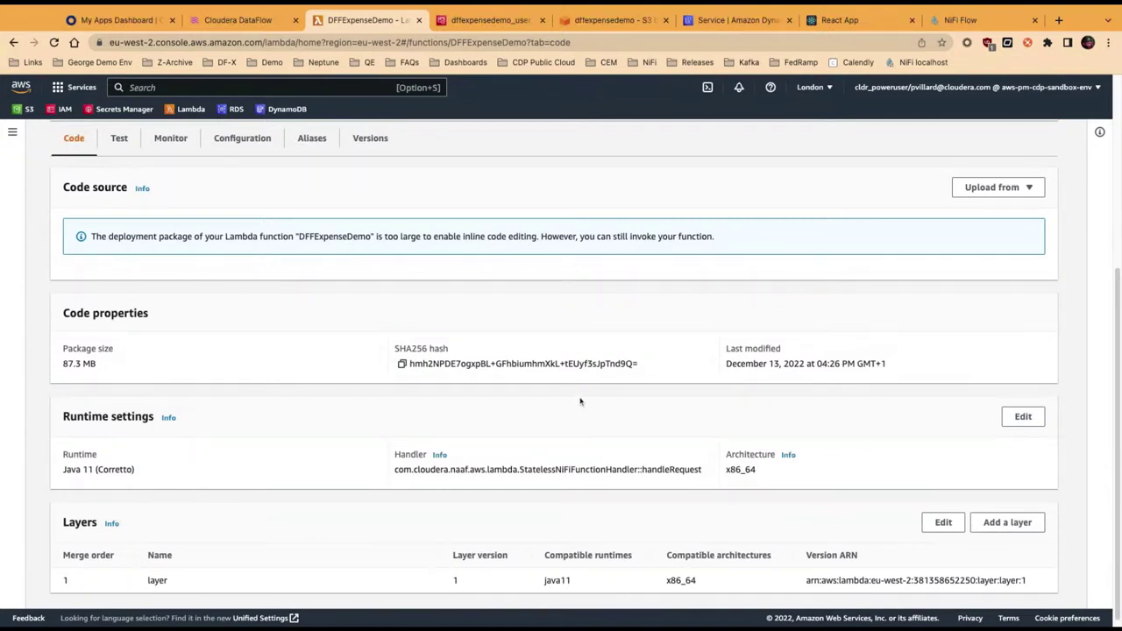
pyautogui.scroll(3, 561, 328)
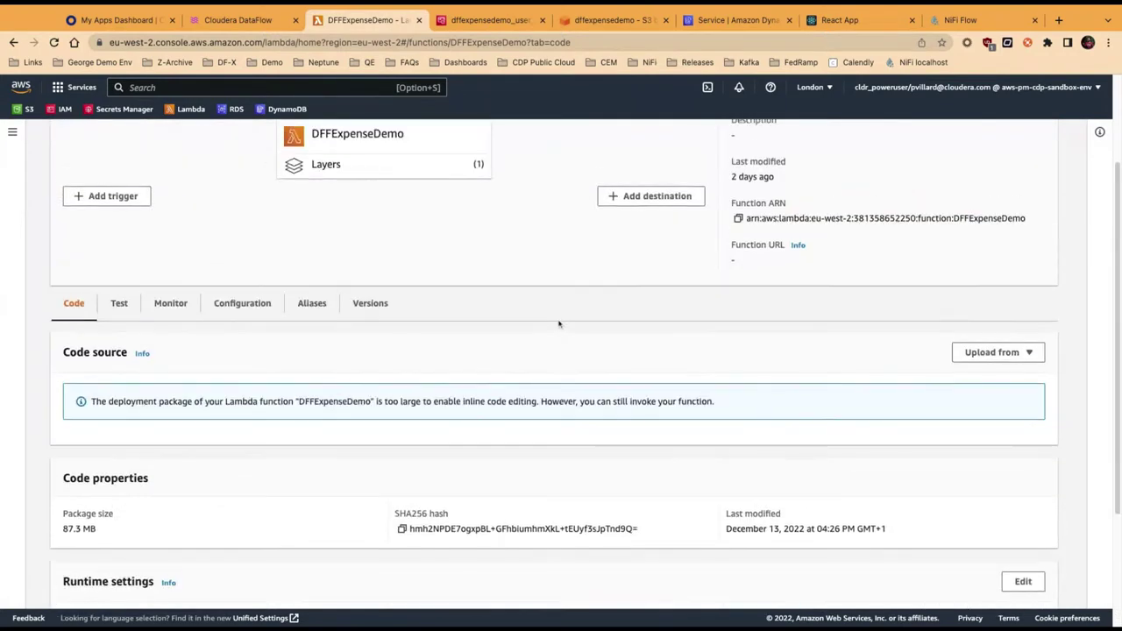
pyautogui.scroll(2, 559, 337)
# Step: Examine the function's environment variables, highlighting the FLOW_CRN value and the STORAGE_BUCKET and STORAGE_EXTENSIONS_DIRECTORY entries
pyautogui.click(235, 391)
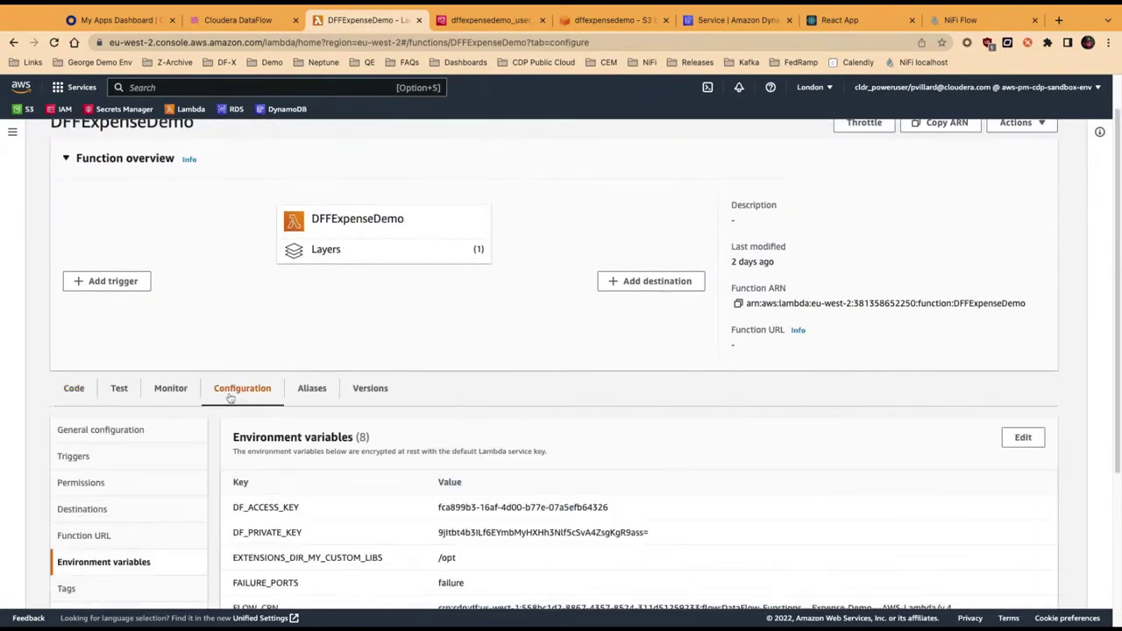
pyautogui.scroll(-4, 342, 379)
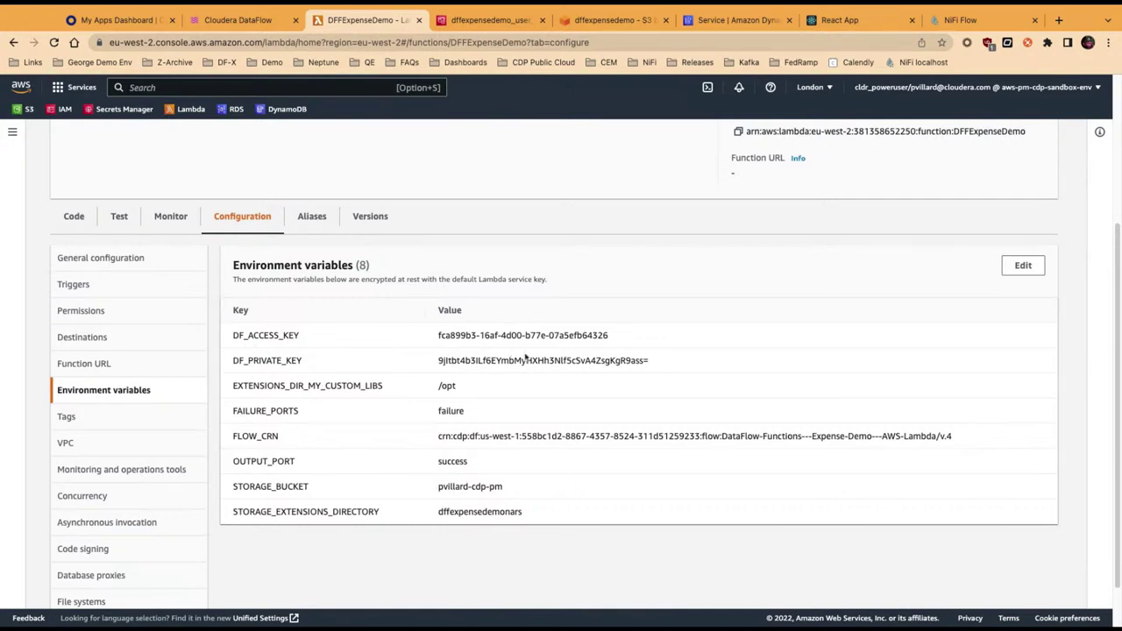
pyautogui.tripleClick(600, 435)
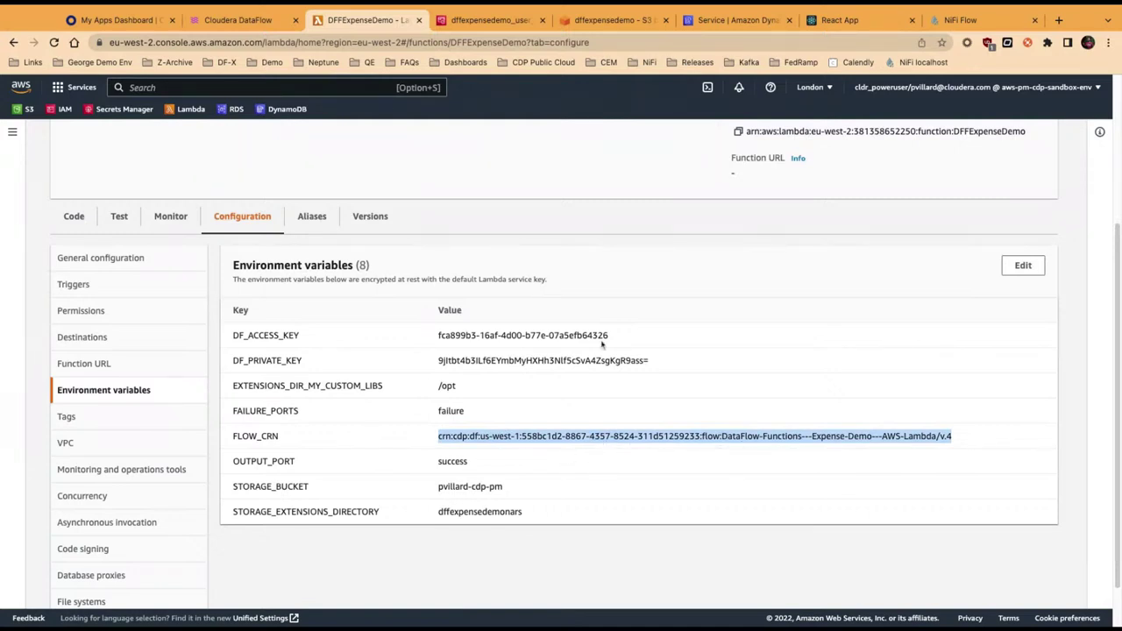
pyautogui.click(614, 425)
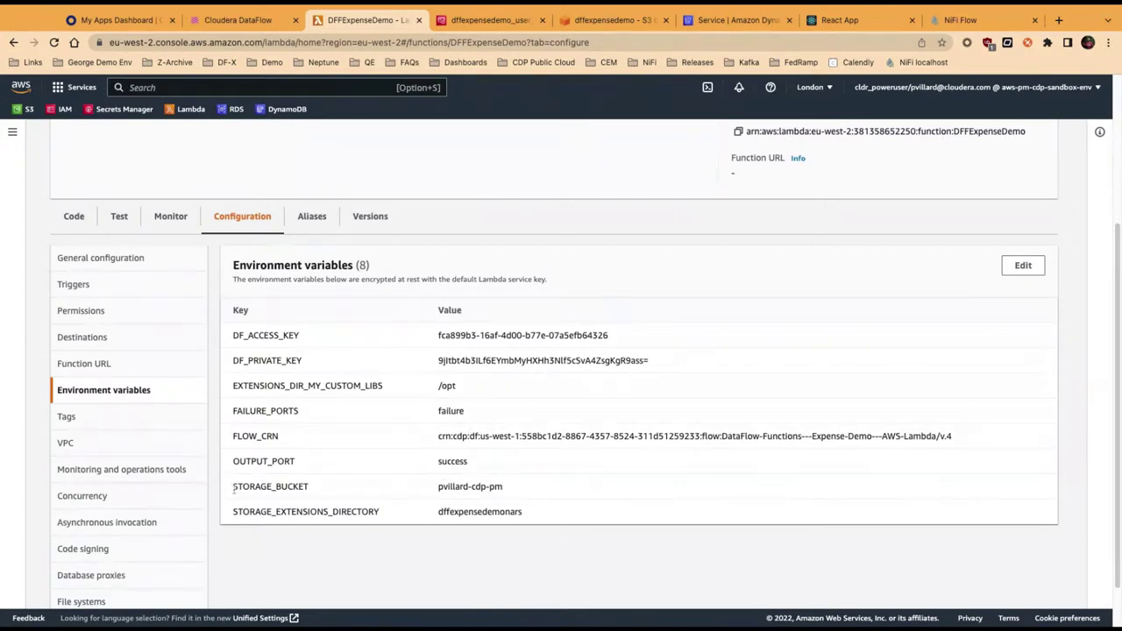
pyautogui.moveTo(231, 493); pyautogui.dragTo(528, 516)
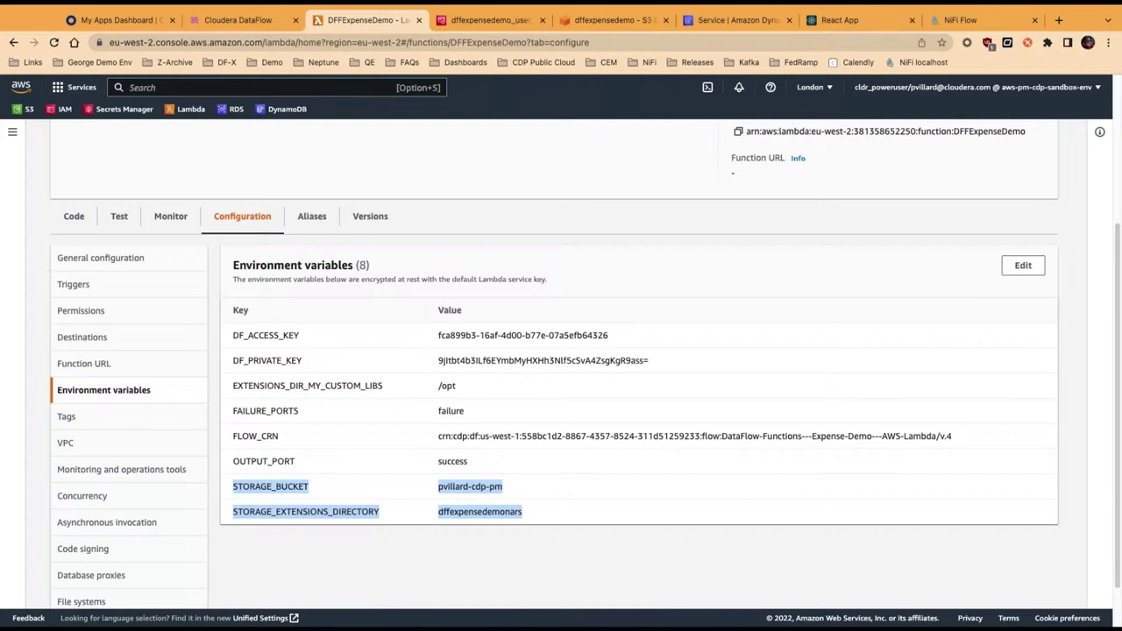
pyautogui.click(529, 510)
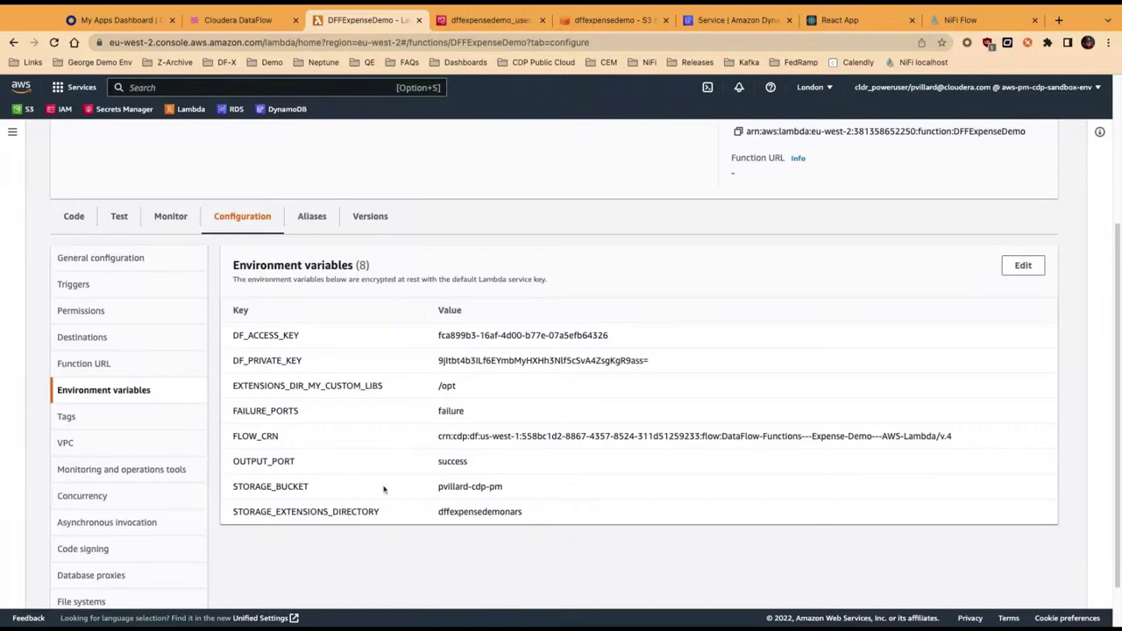
# Step: Open published version 5 of the DFFExpenseDemo function from its version list
pyautogui.scroll(1, 435, 377)
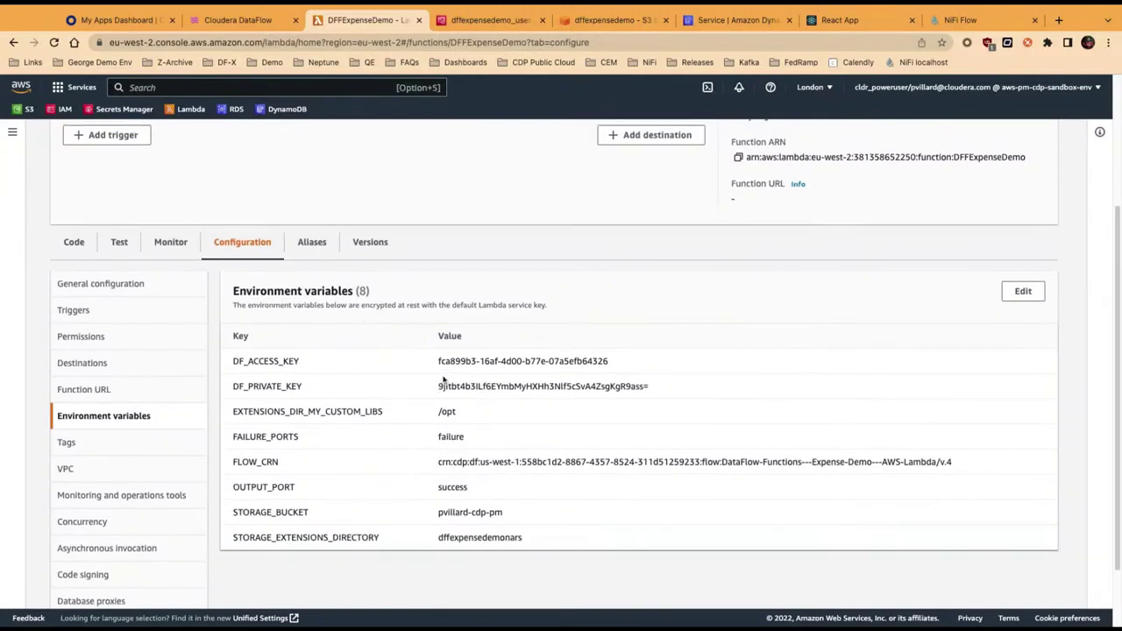
pyautogui.click(370, 250)
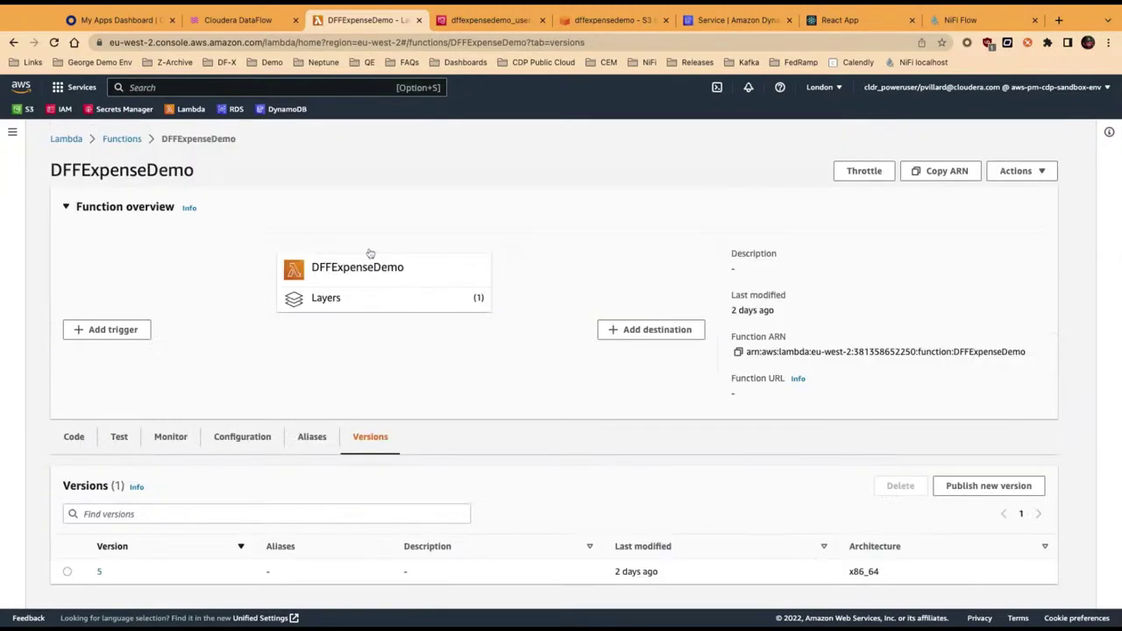
pyautogui.click(100, 572)
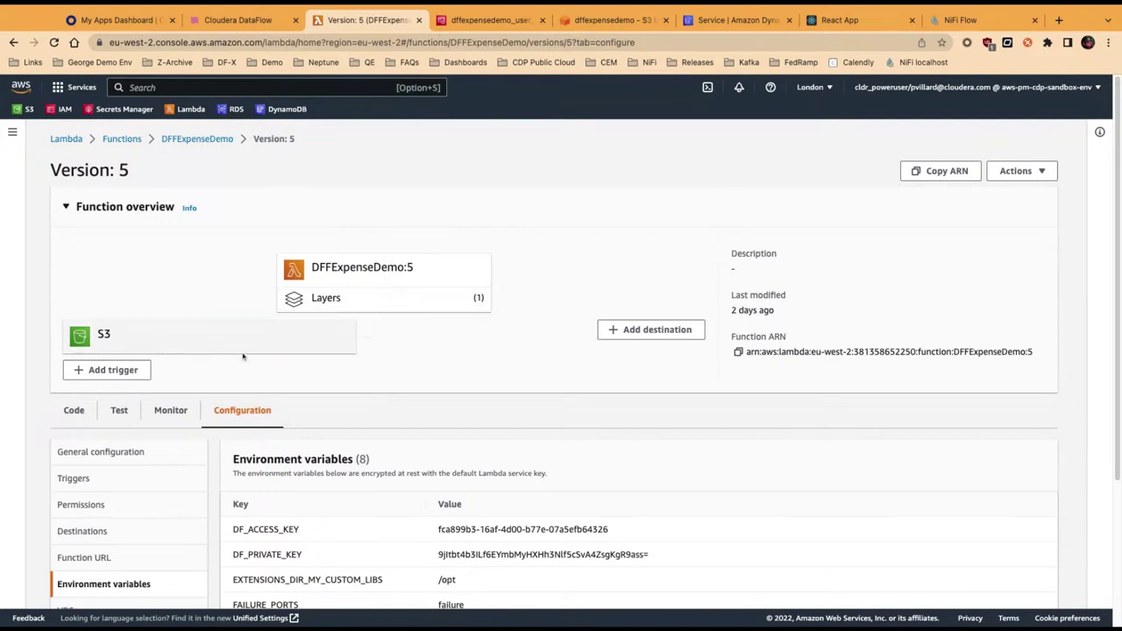
# Step: Open the S3 trigger of function version 5 and expand its details to examine the source bucket and event type
pyautogui.click(163, 339)
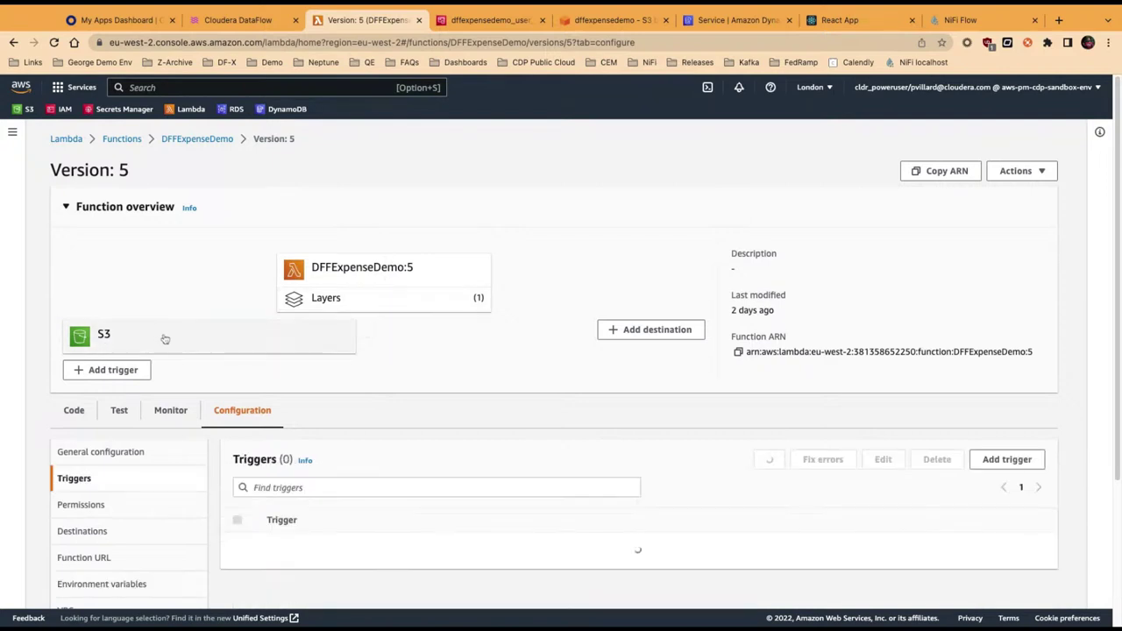
pyautogui.scroll(-1, 476, 340)
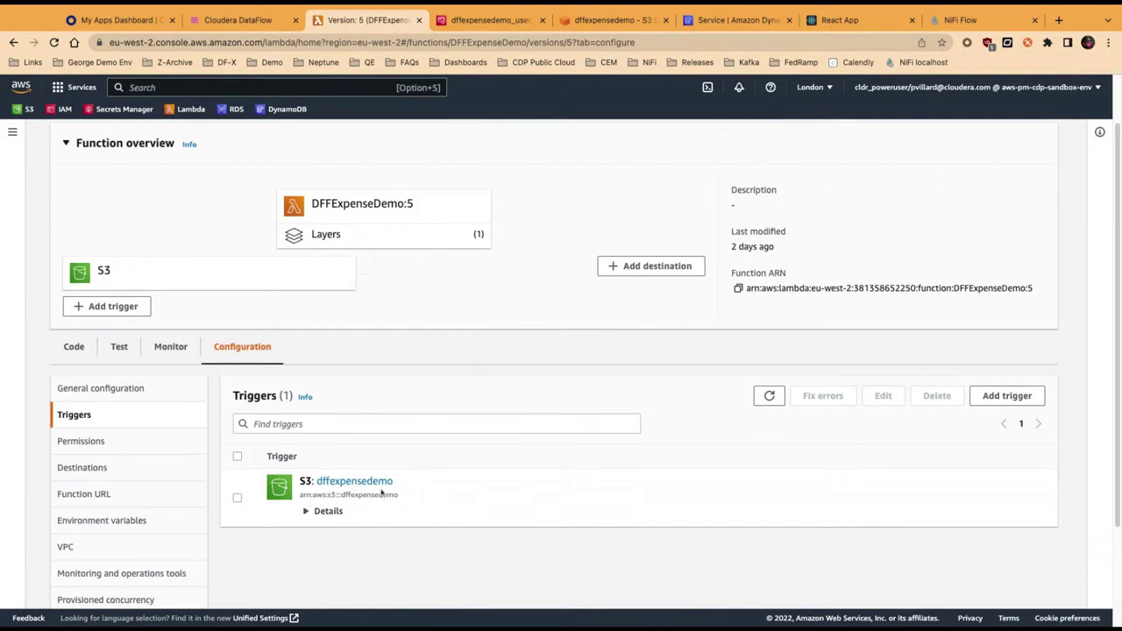
pyautogui.click(305, 511)
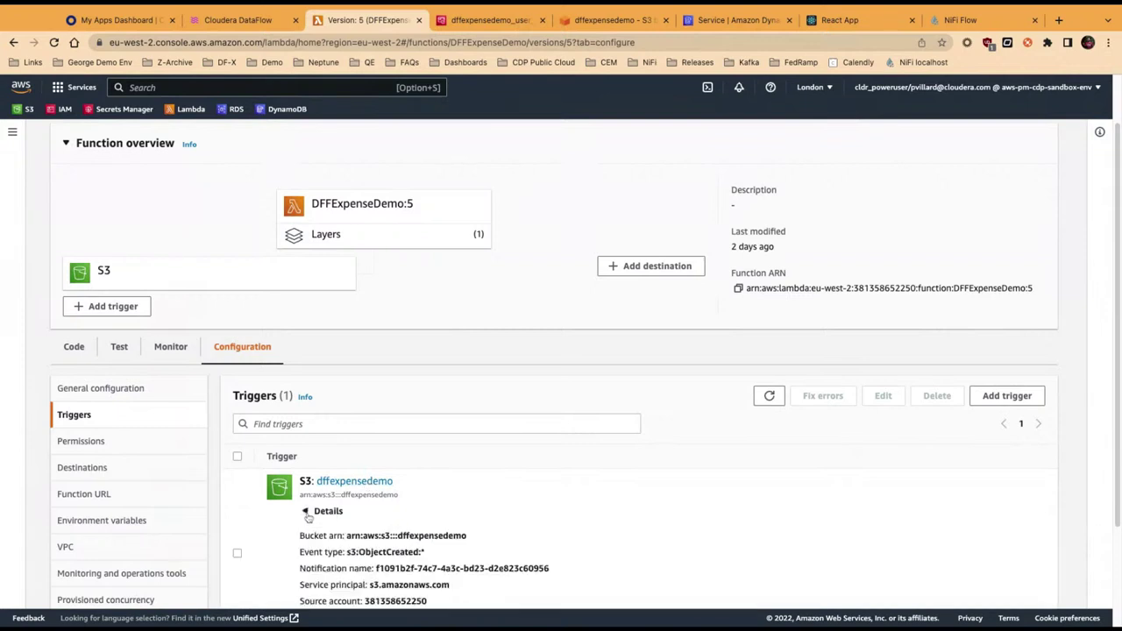
pyautogui.scroll(-3, 421, 449)
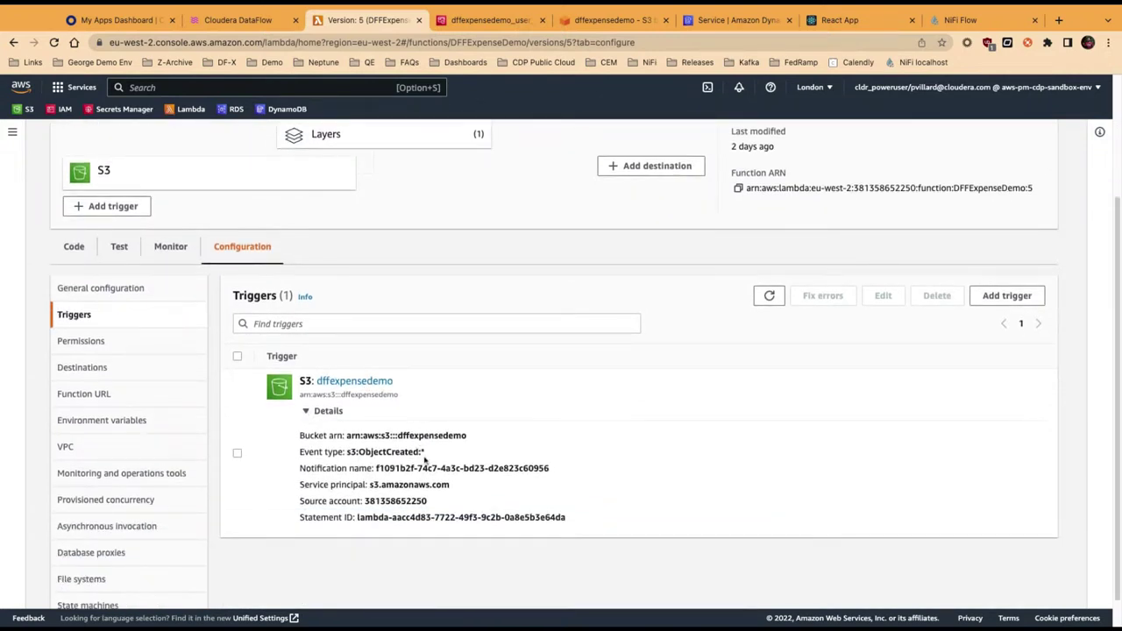
pyautogui.scroll(5, 451, 350)
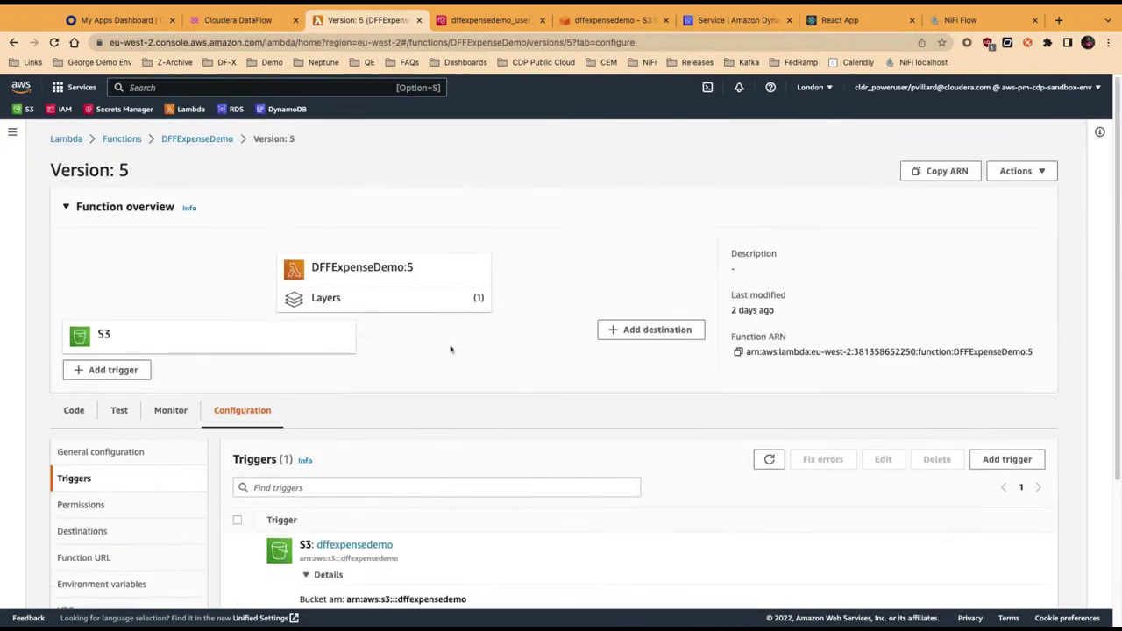
pyautogui.scroll(-1, 451, 351)
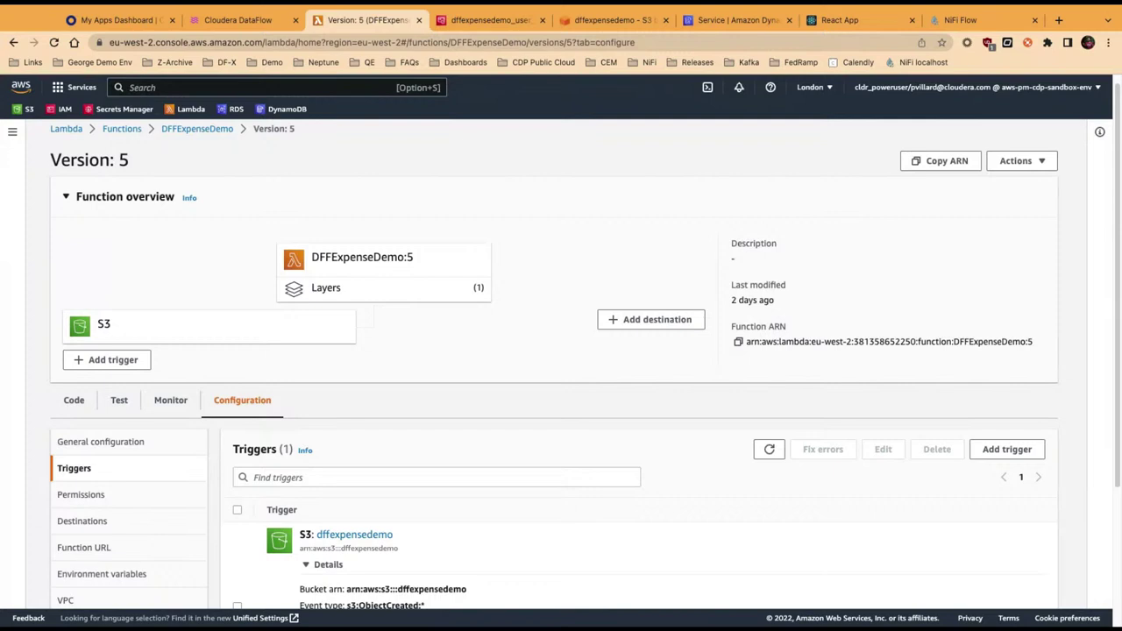
# Step: Return to the environment variables in version 5's configuration and review the full list
pyautogui.click(172, 408)
pyautogui.click(236, 406)
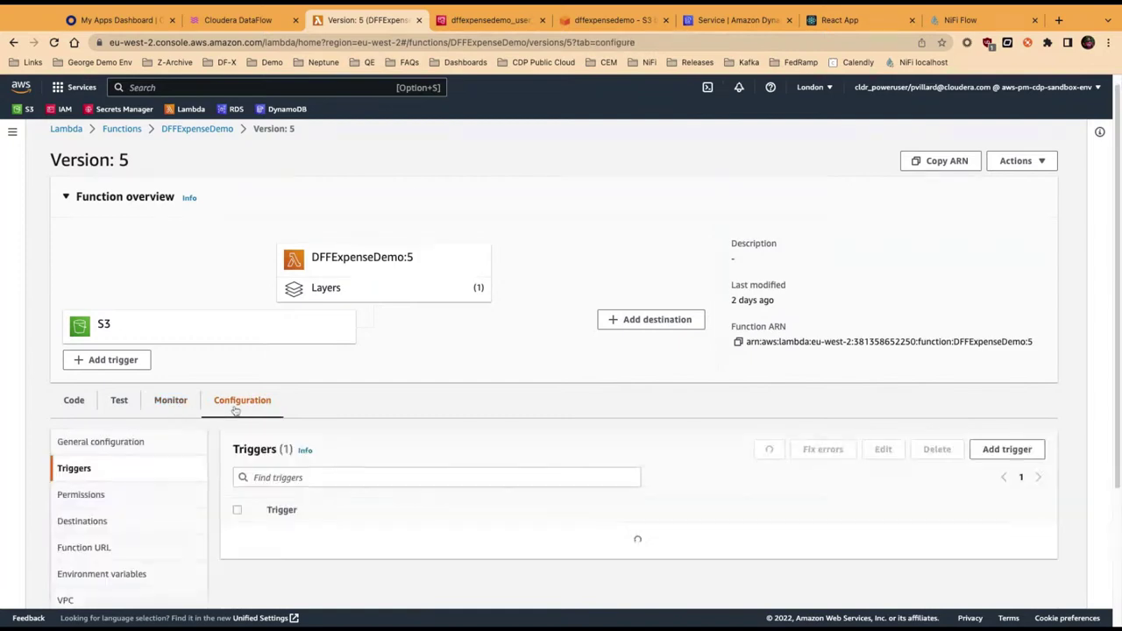
pyautogui.click(131, 574)
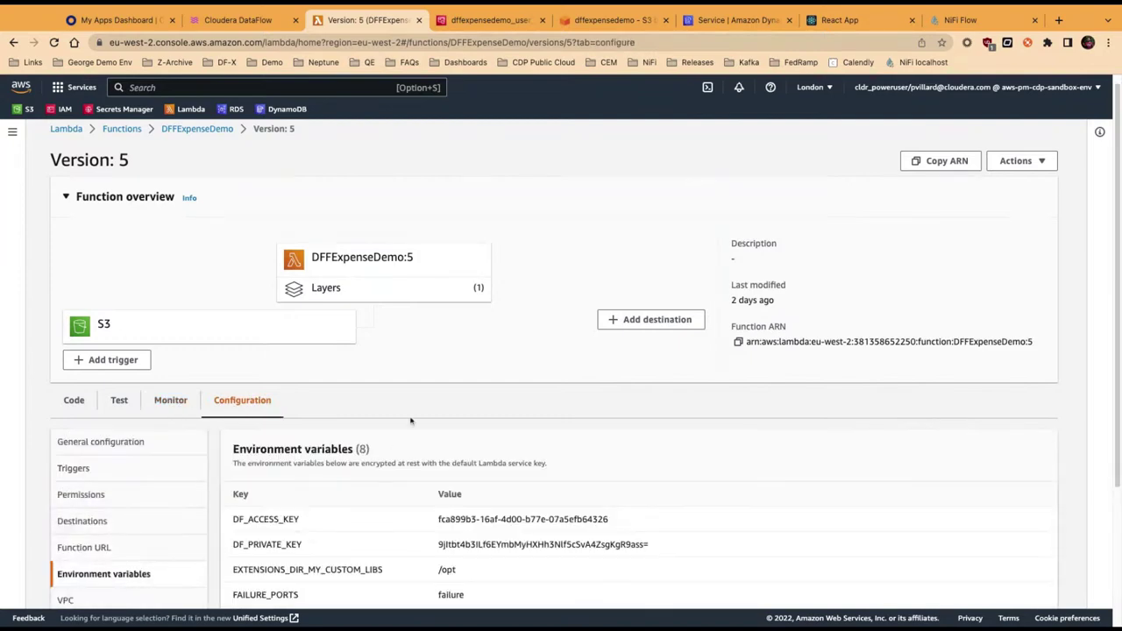
pyautogui.scroll(-4, 411, 422)
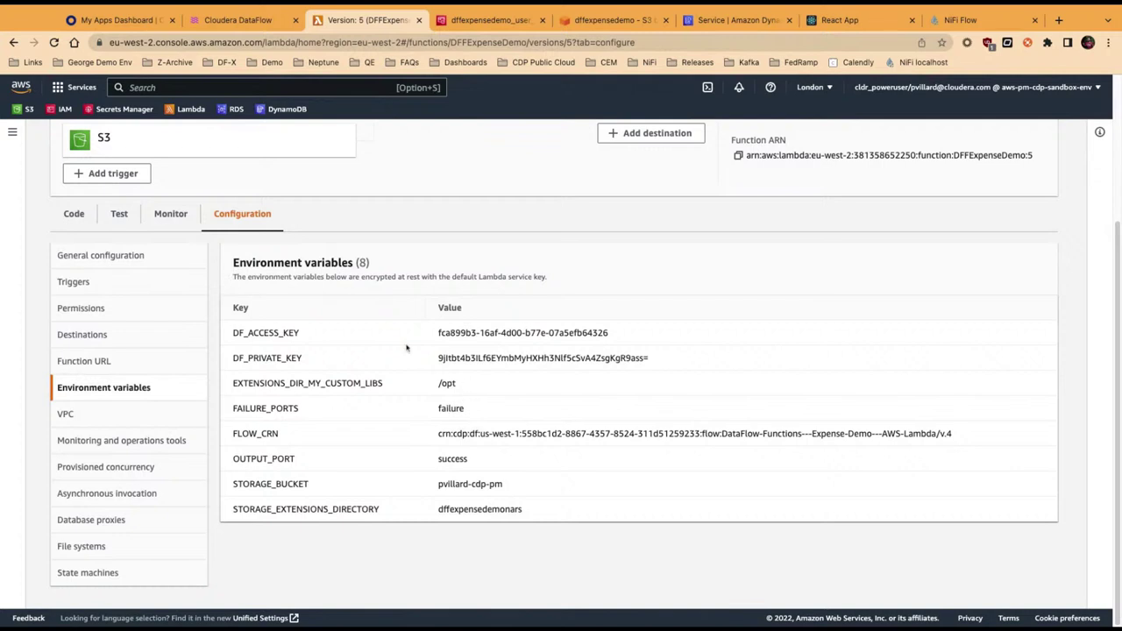
# Step: Switch to AWS Secrets Manager and open the DFFExpenseDemo secret to review its details
pyautogui.click(115, 113)
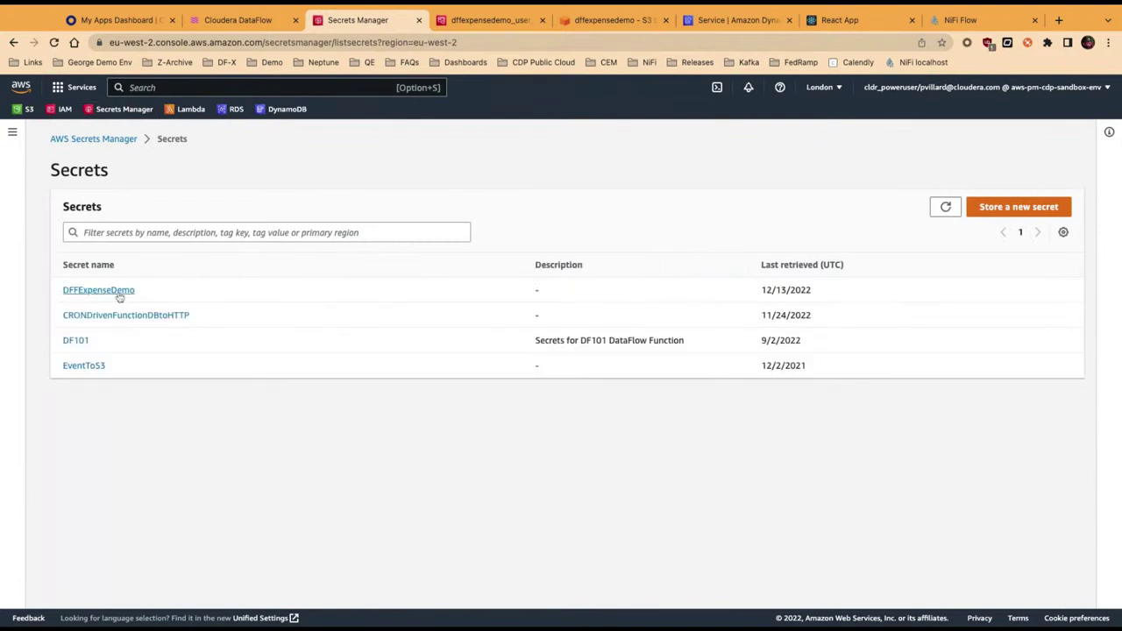
pyautogui.click(117, 293)
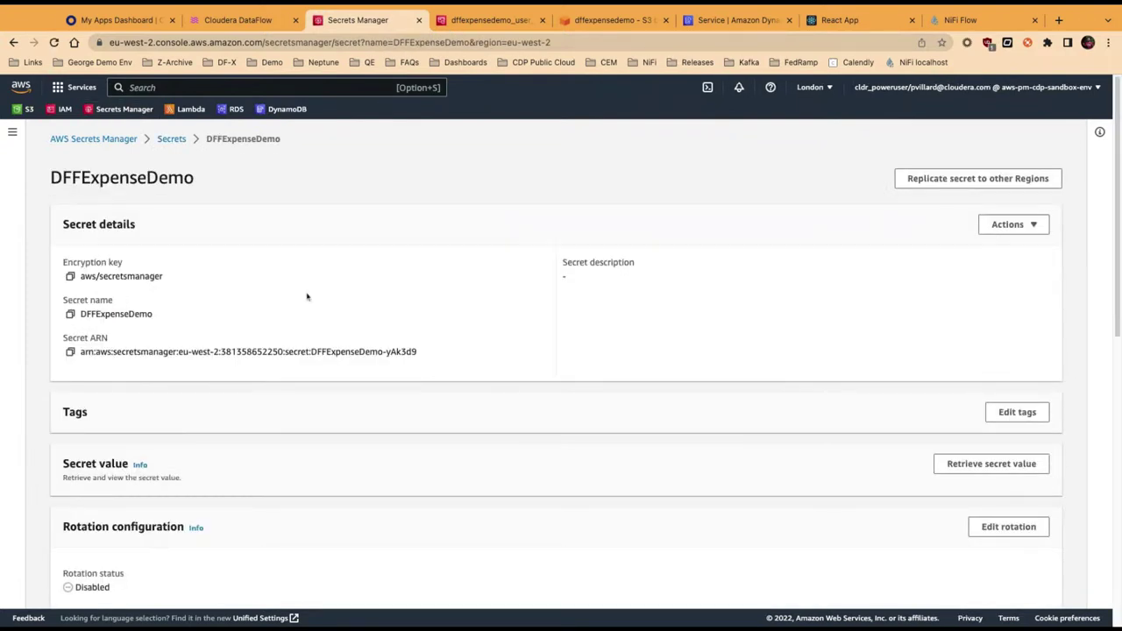
pyautogui.scroll(-2, 306, 293)
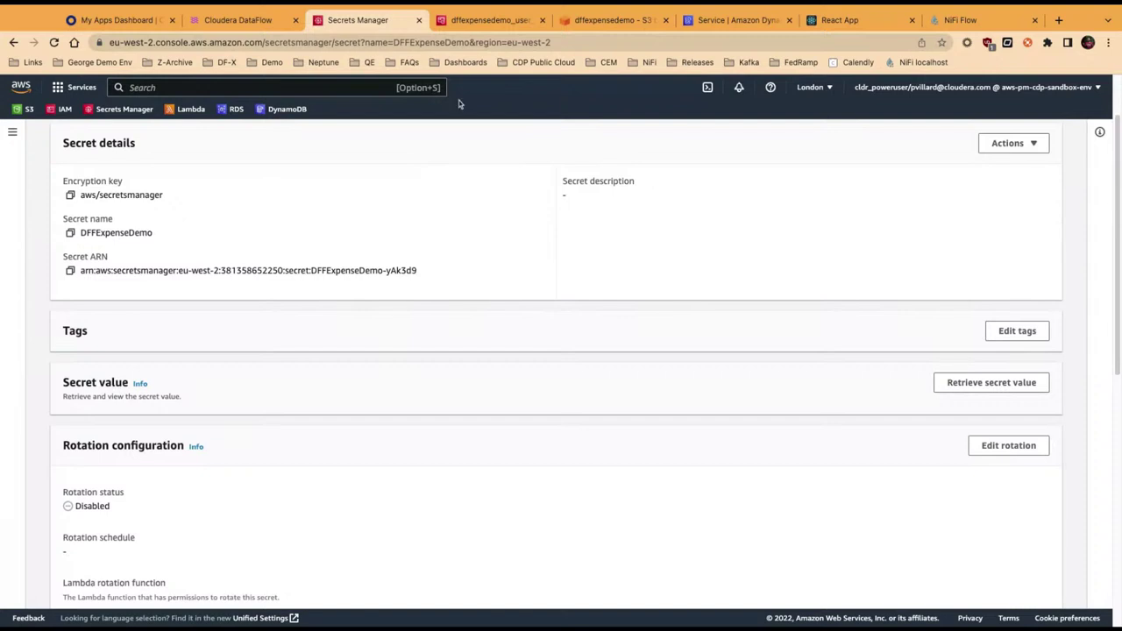
pyautogui.scroll(2, 440, 204)
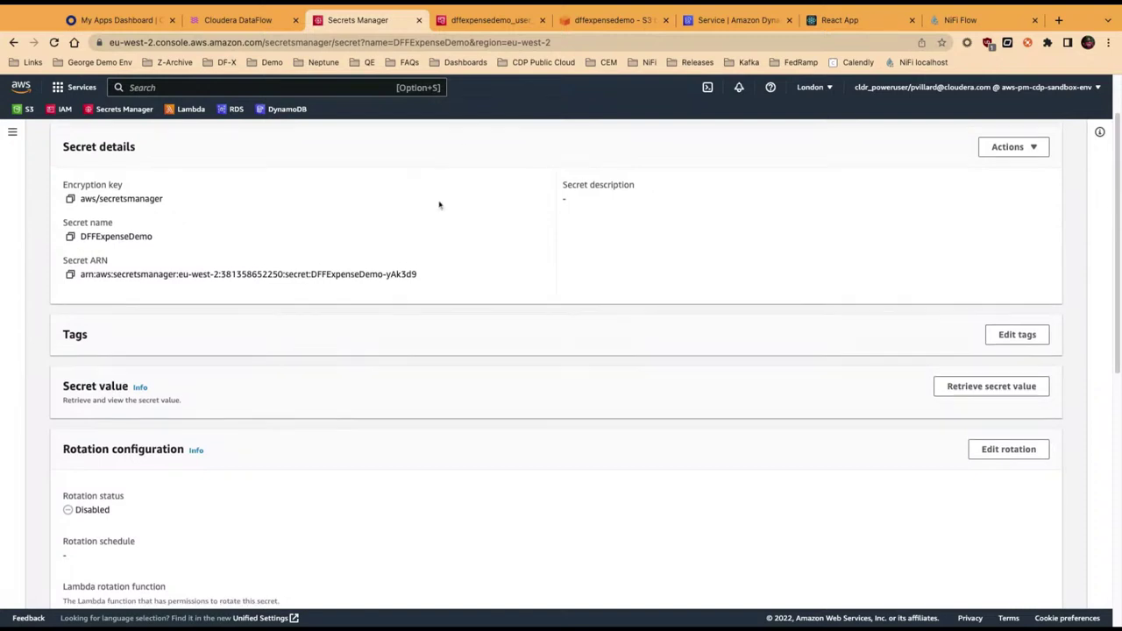
# Step: Switch to DynamoDB and explore the items of the dff-expense-demo table
pyautogui.click(736, 19)
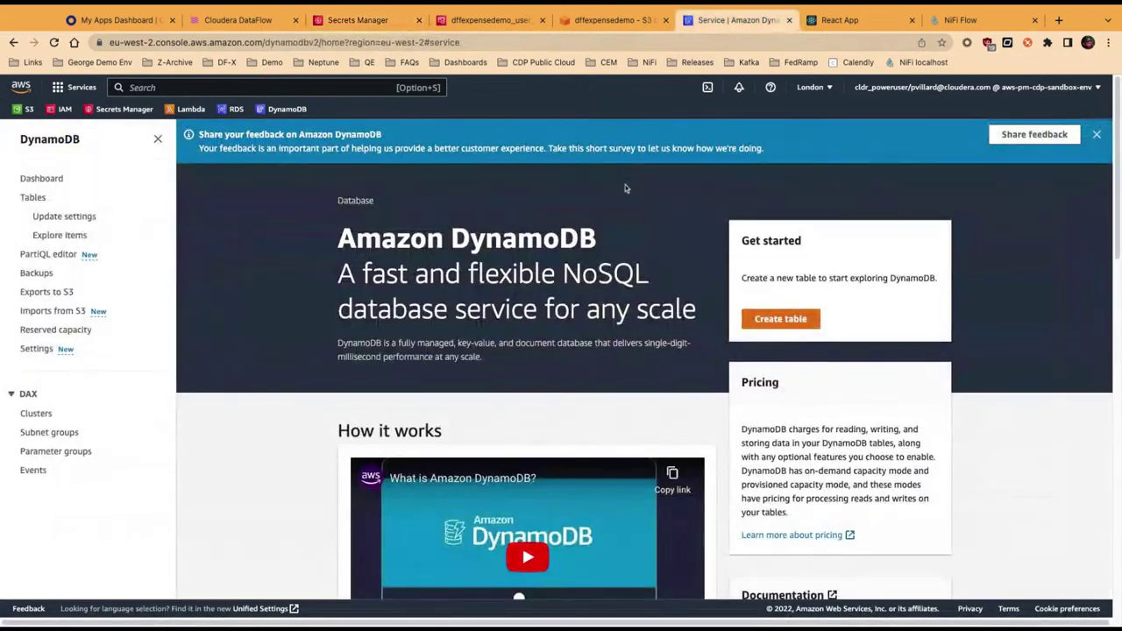
pyautogui.click(63, 235)
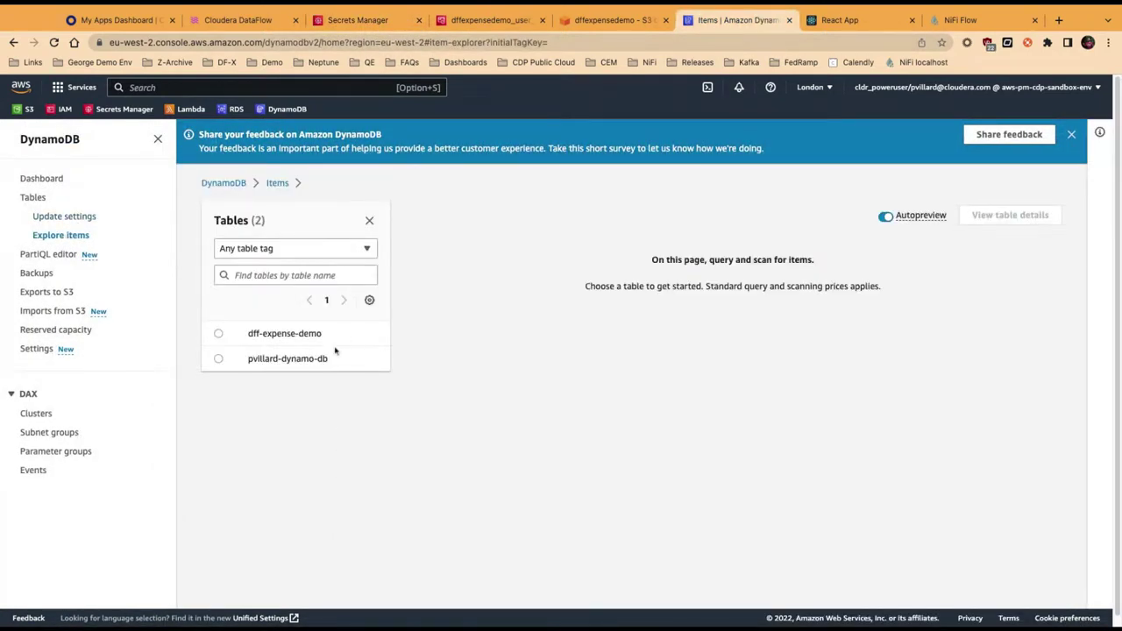
pyautogui.click(279, 338)
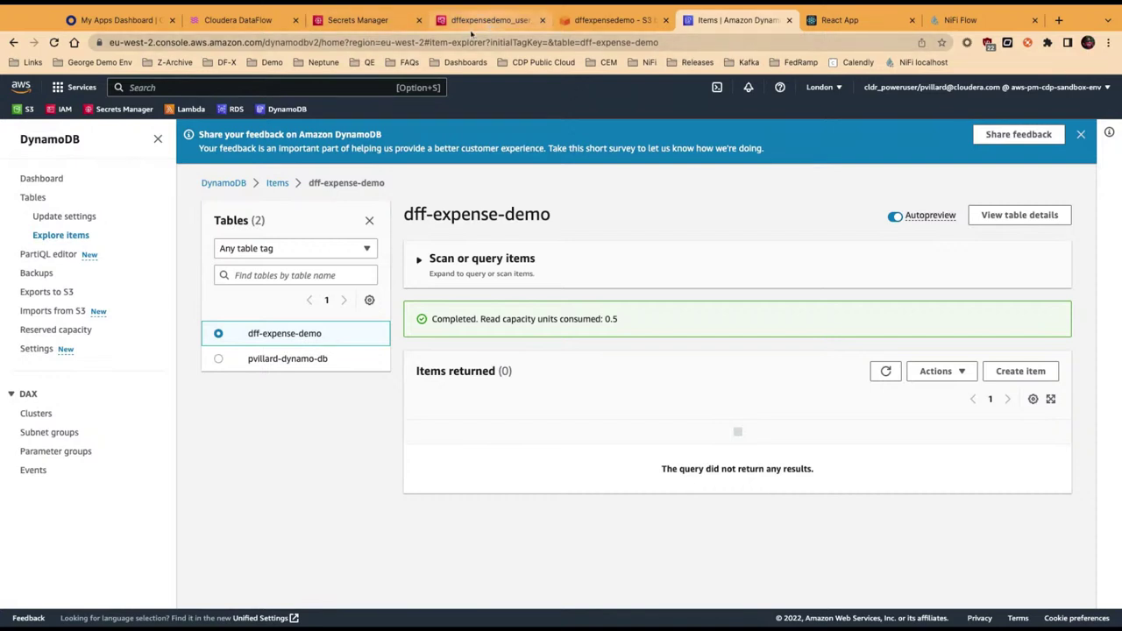
# Step: Search the AWS services for "cognito" and open Amazon Cognito to view its user pools
pyautogui.click(338, 88)
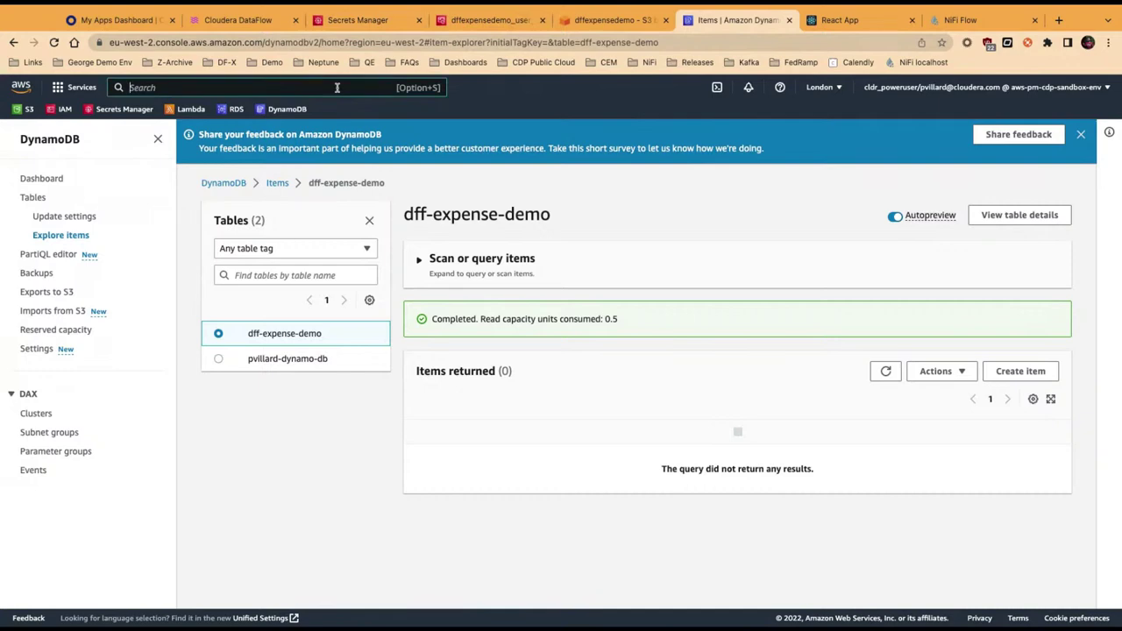
pyautogui.write('cognito')
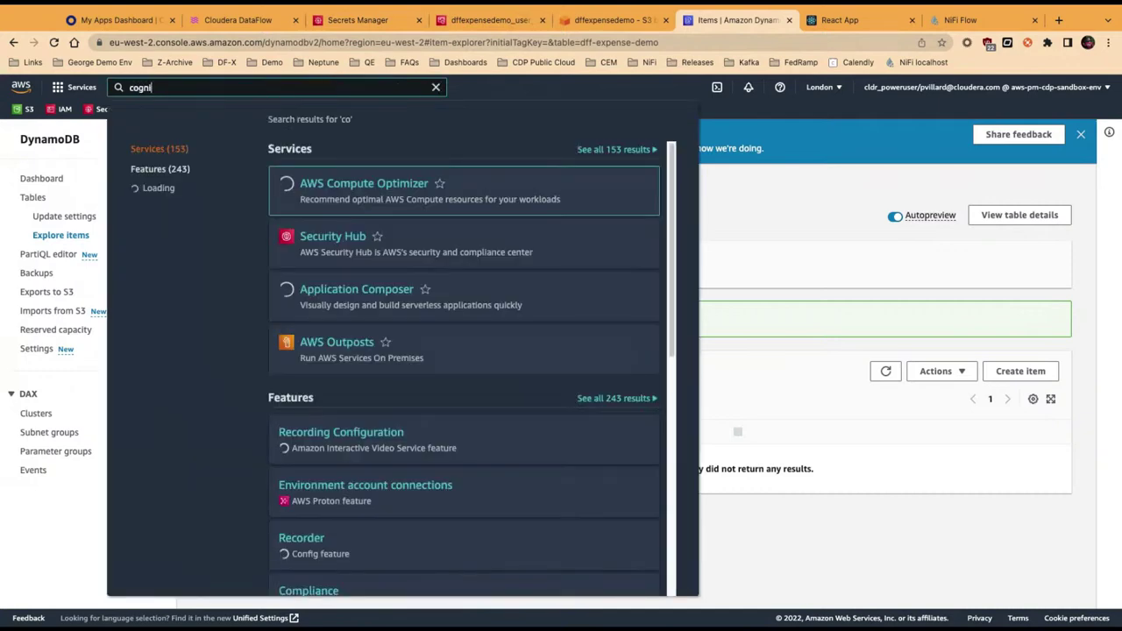
pyautogui.click(318, 184)
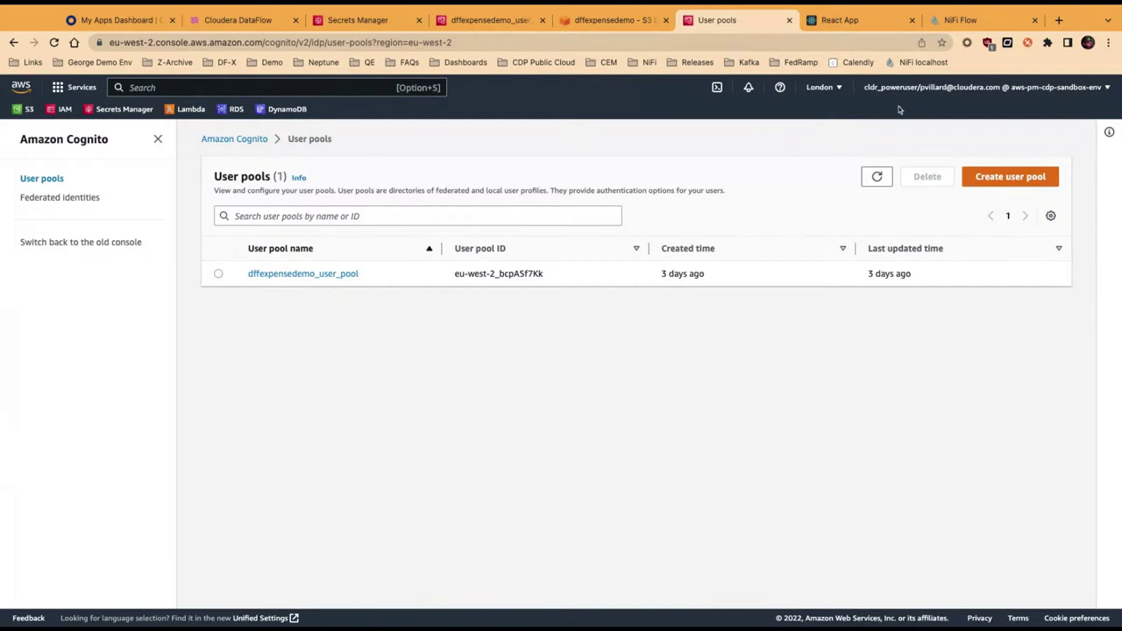
# Step: Switch to My Expense App, reload it, log in with the saved account and choose expense.jpeg as the expense file
pyautogui.click(843, 24)
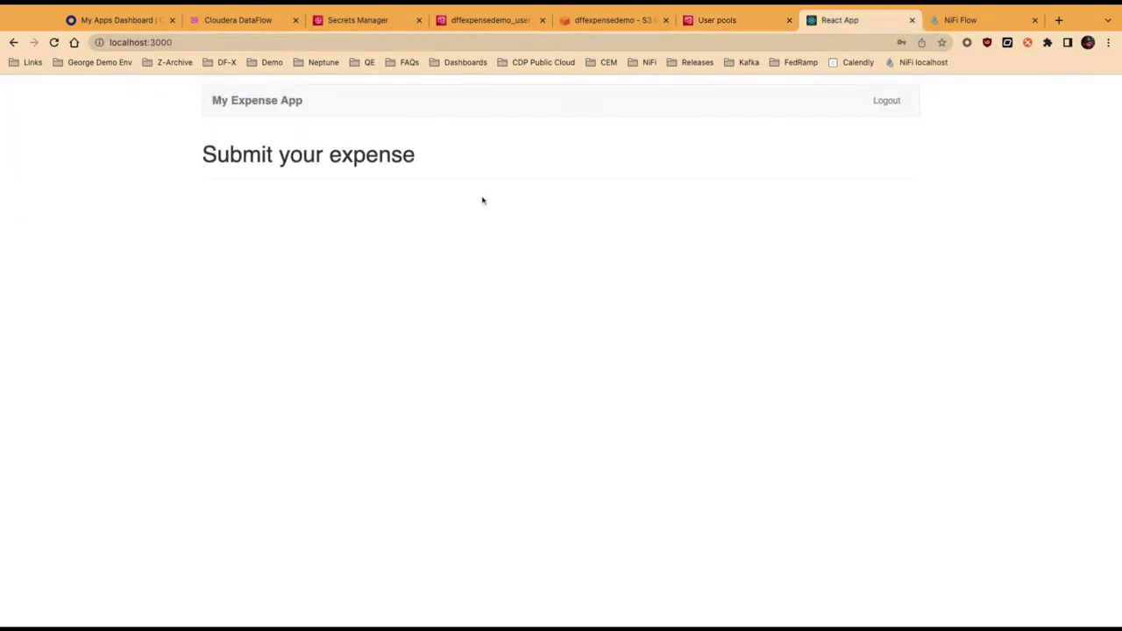
pyautogui.click(53, 42)
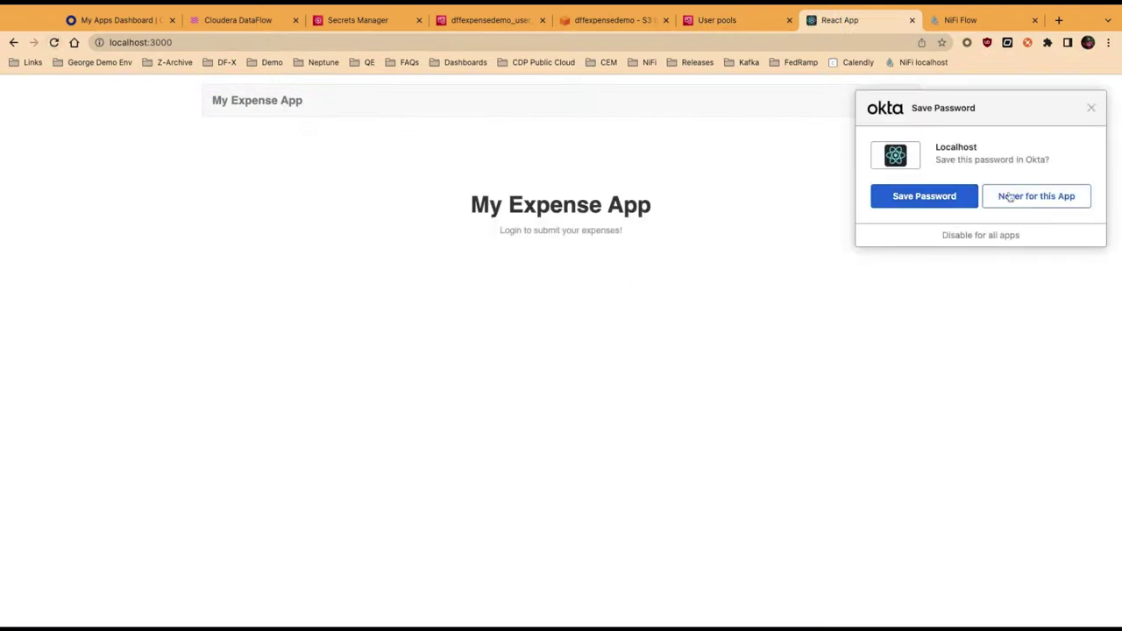
pyautogui.click(1091, 108)
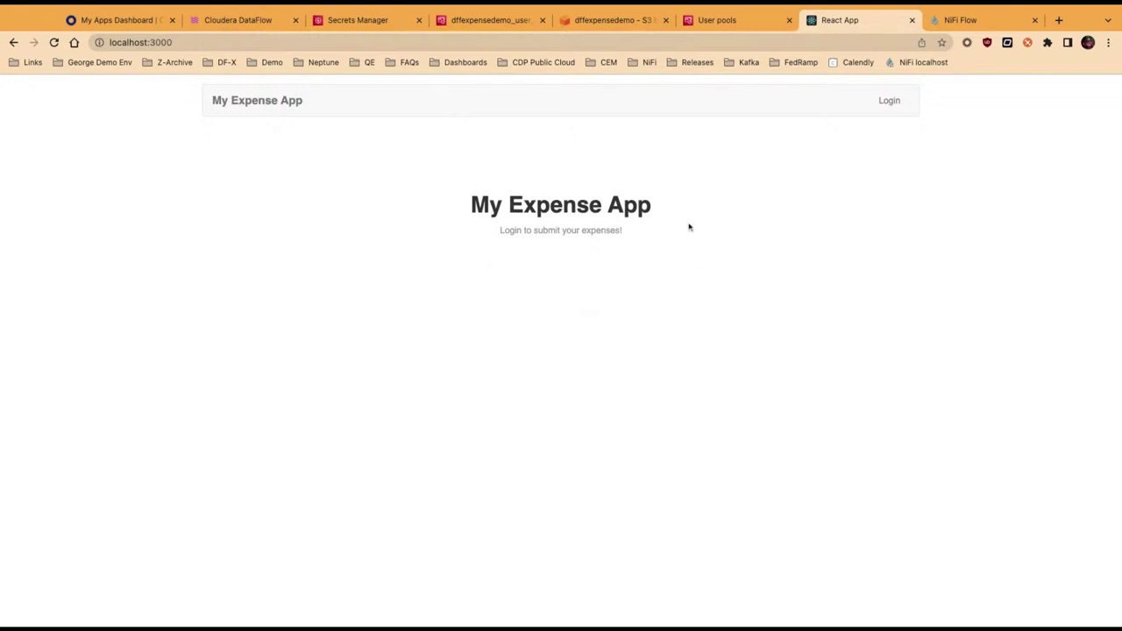
pyautogui.click(896, 109)
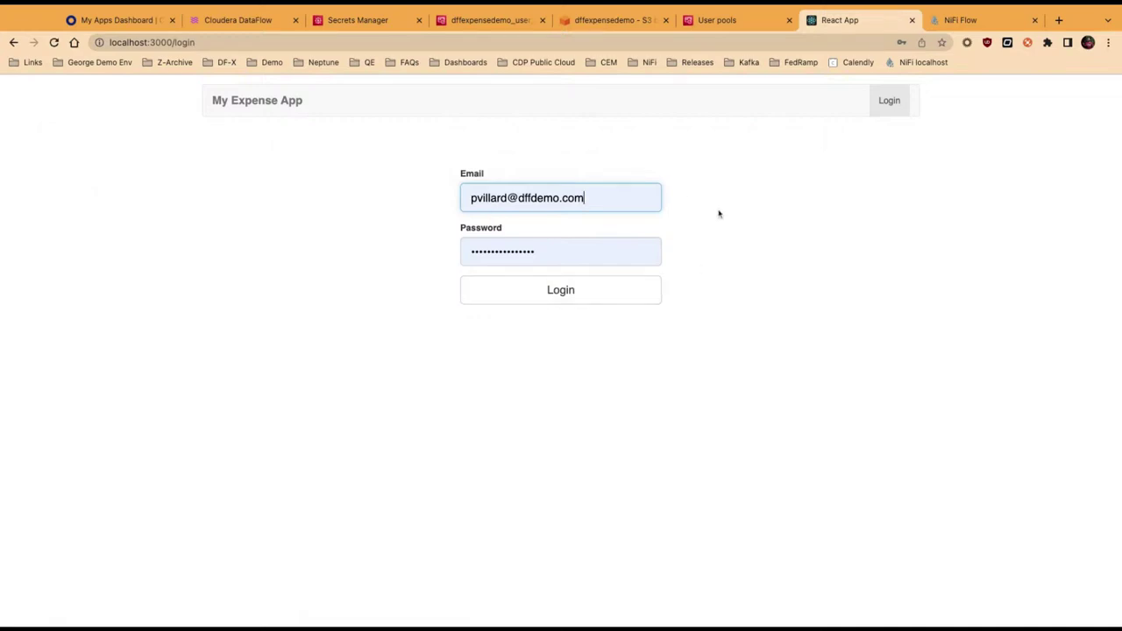
pyautogui.click(577, 293)
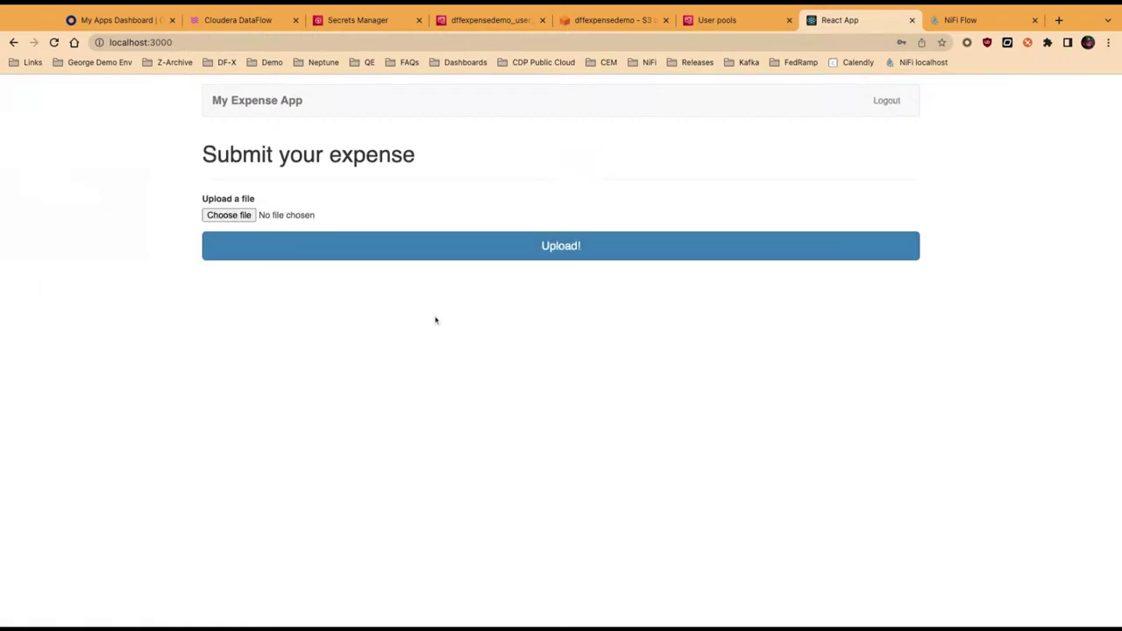
pyautogui.click(220, 220)
# Step: Switch to the dffexpensedemo S3 bucket, refresh its objects and open the user's folder inside private/
pyautogui.click(611, 21)
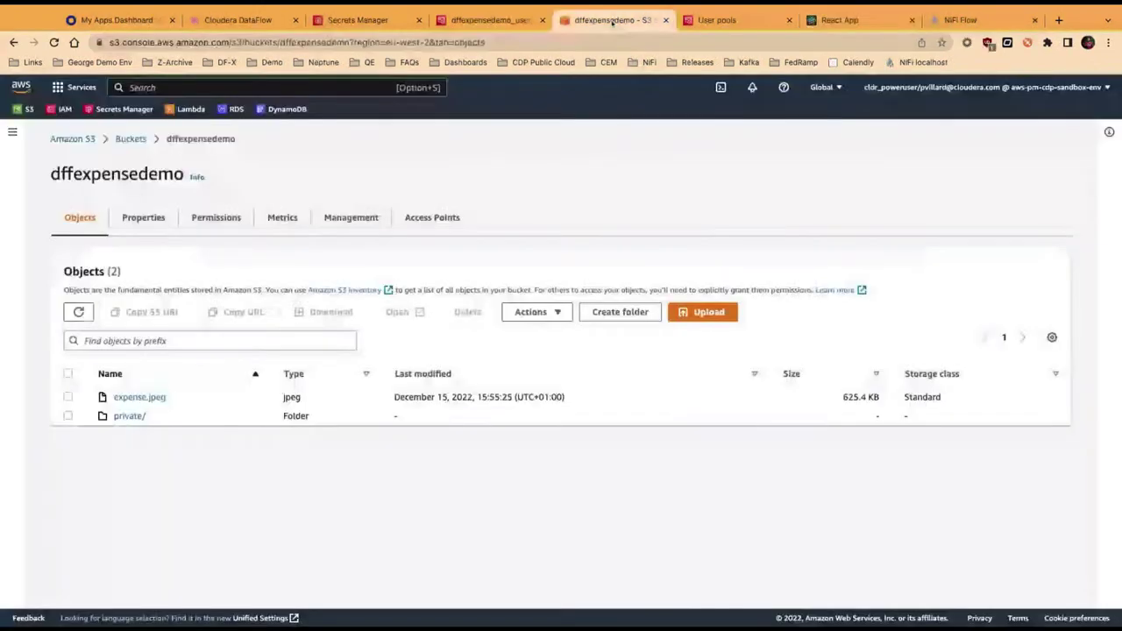
pyautogui.click(78, 312)
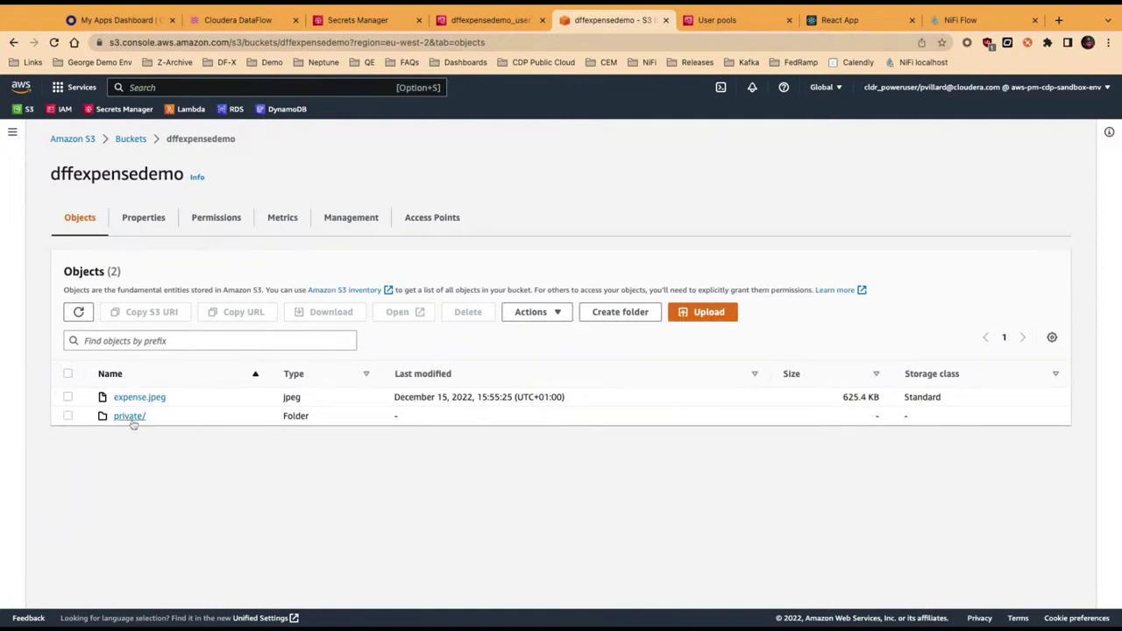
pyautogui.click(131, 417)
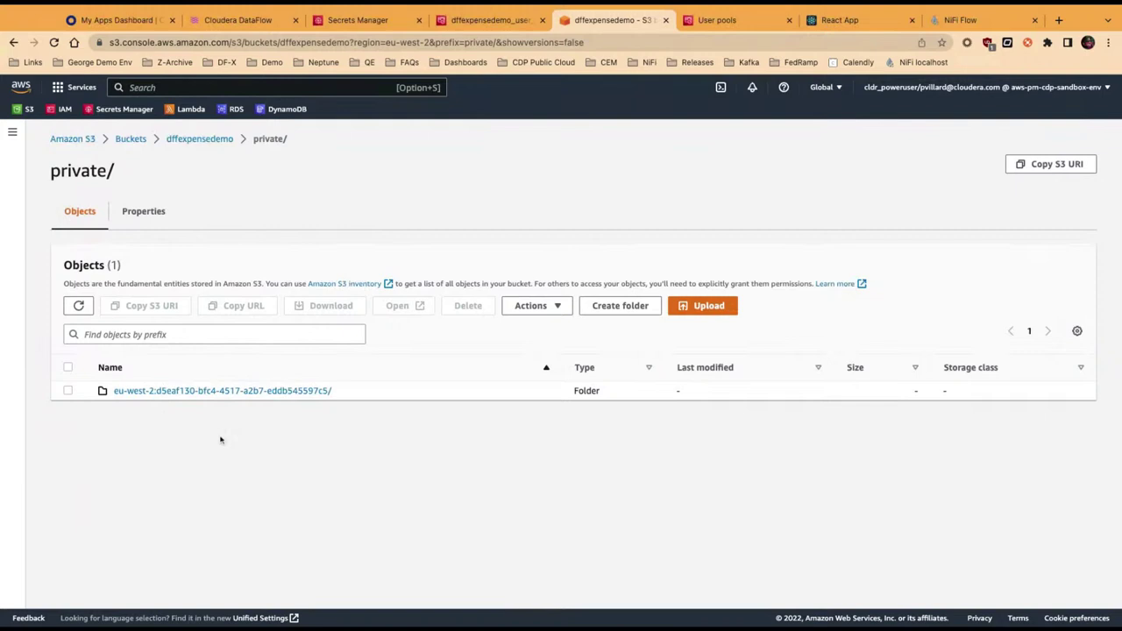
pyautogui.click(199, 395)
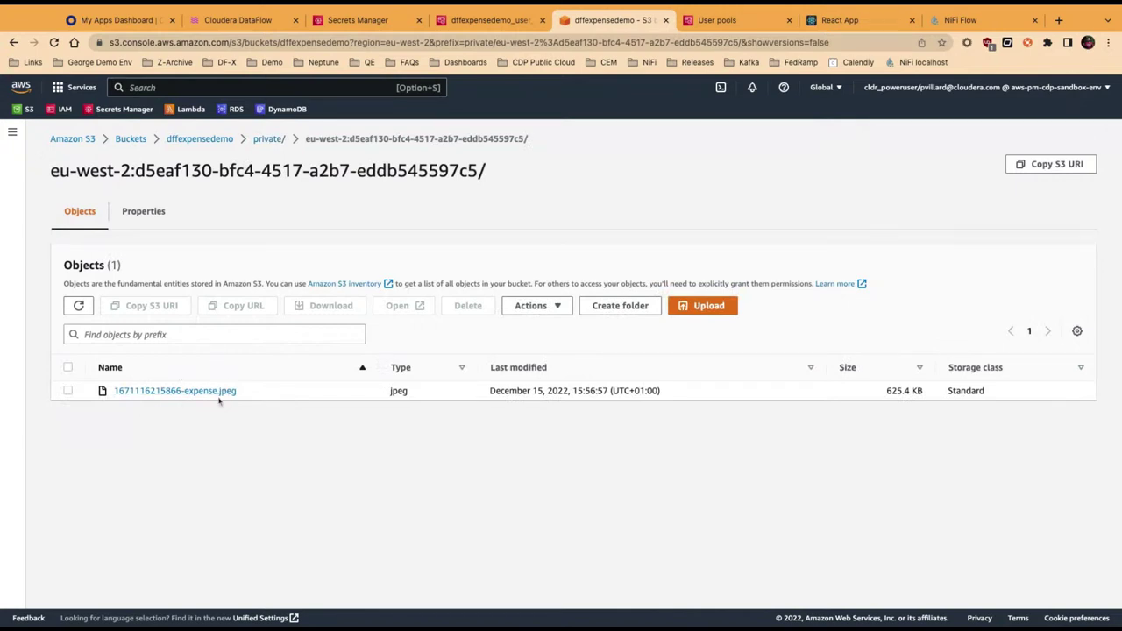
# Step: Return to My Expense App, reload it and log in again with the saved account
pyautogui.click(840, 20)
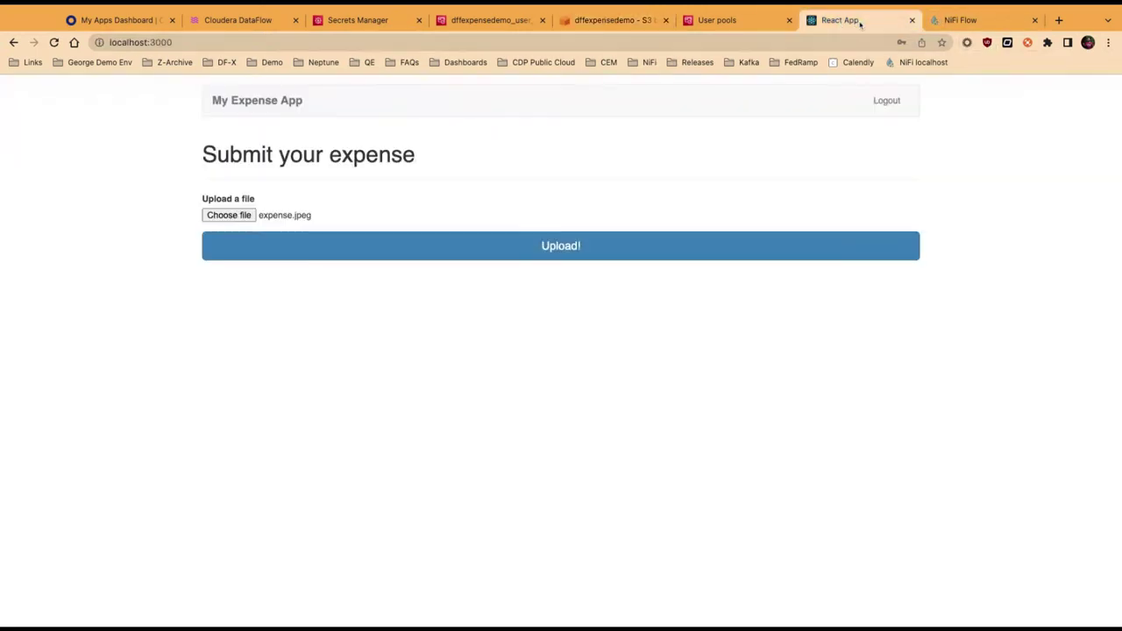
pyautogui.click(53, 42)
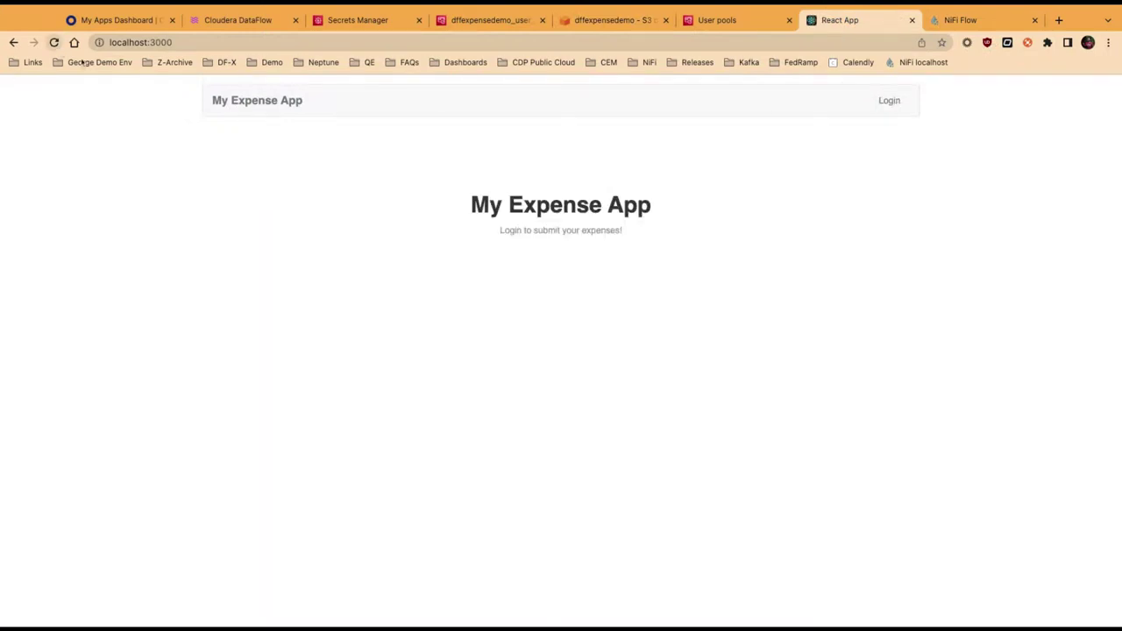
pyautogui.click(879, 106)
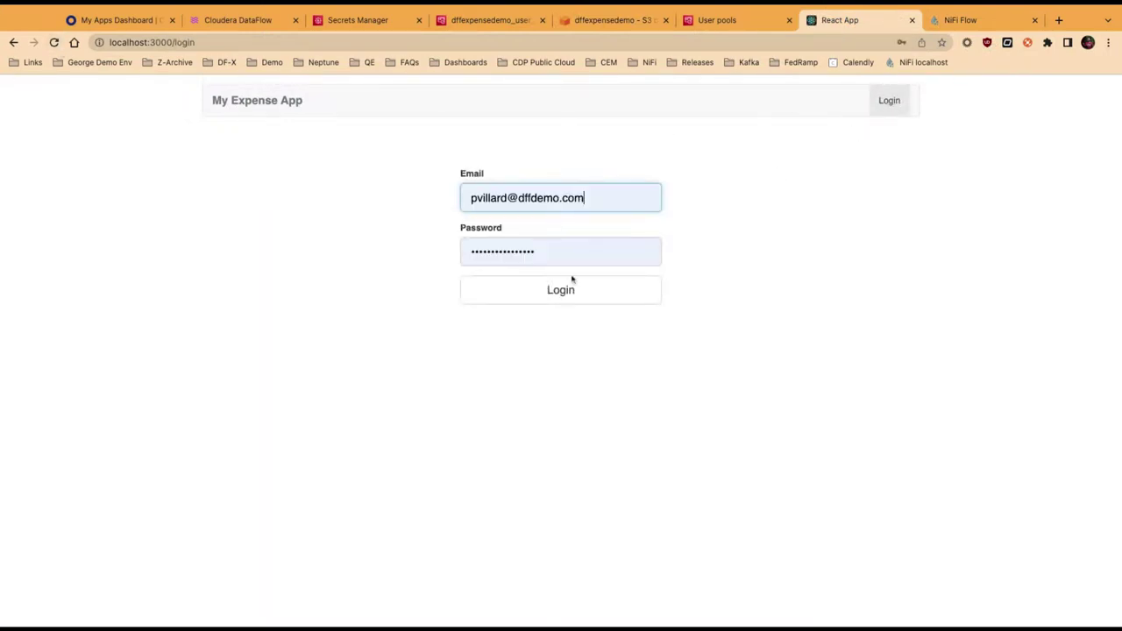
pyautogui.click(571, 281)
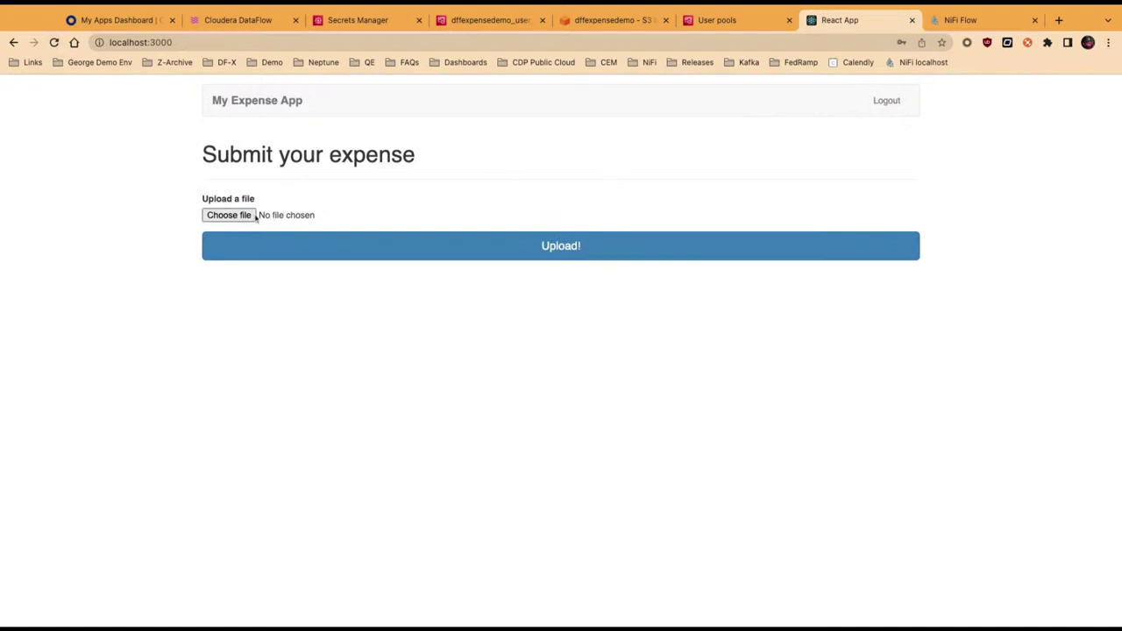
# Step: Upload expense2.jpeg through the expense form, then refresh the user's folder in the dffexpensedemo S3 bucket
pyautogui.click(229, 215)
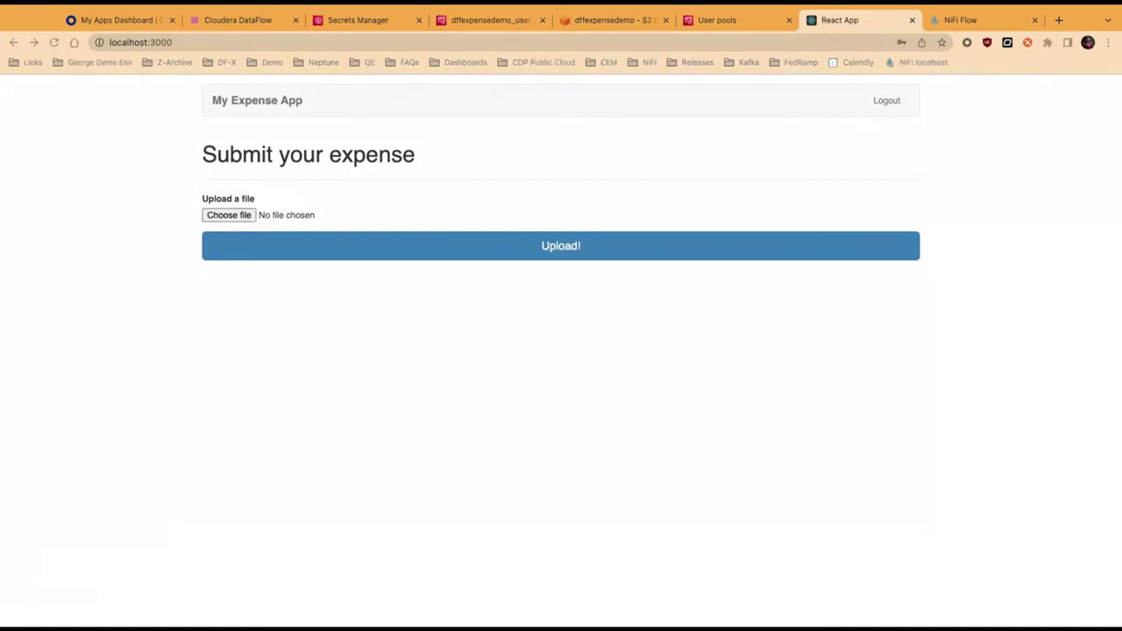
pyautogui.click(538, 246)
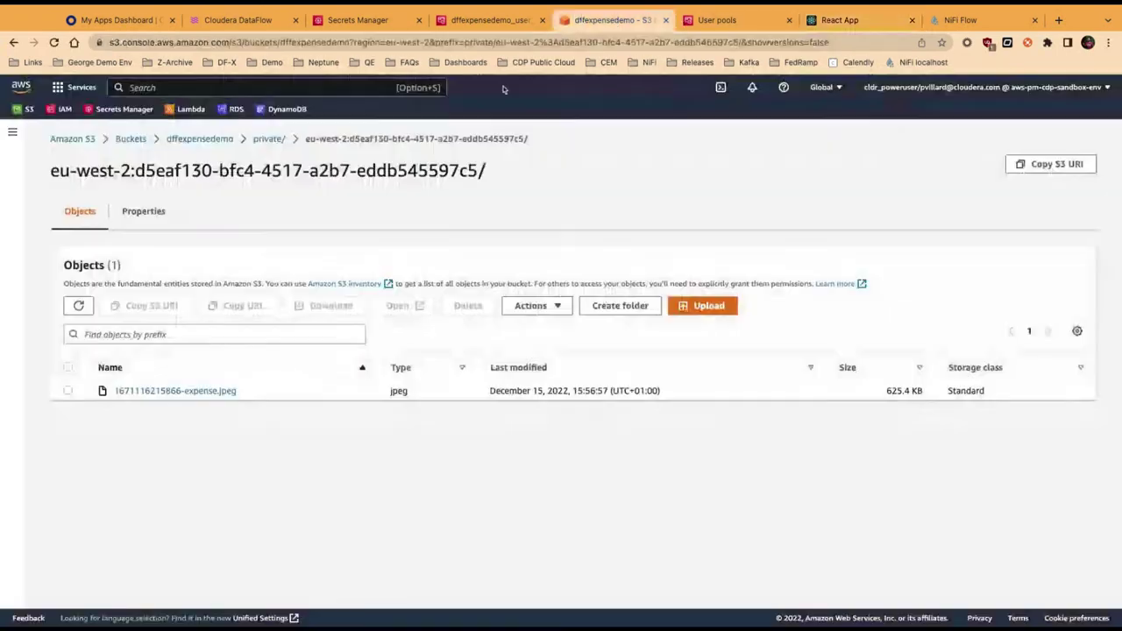
pyautogui.click(605, 21)
pyautogui.click(78, 305)
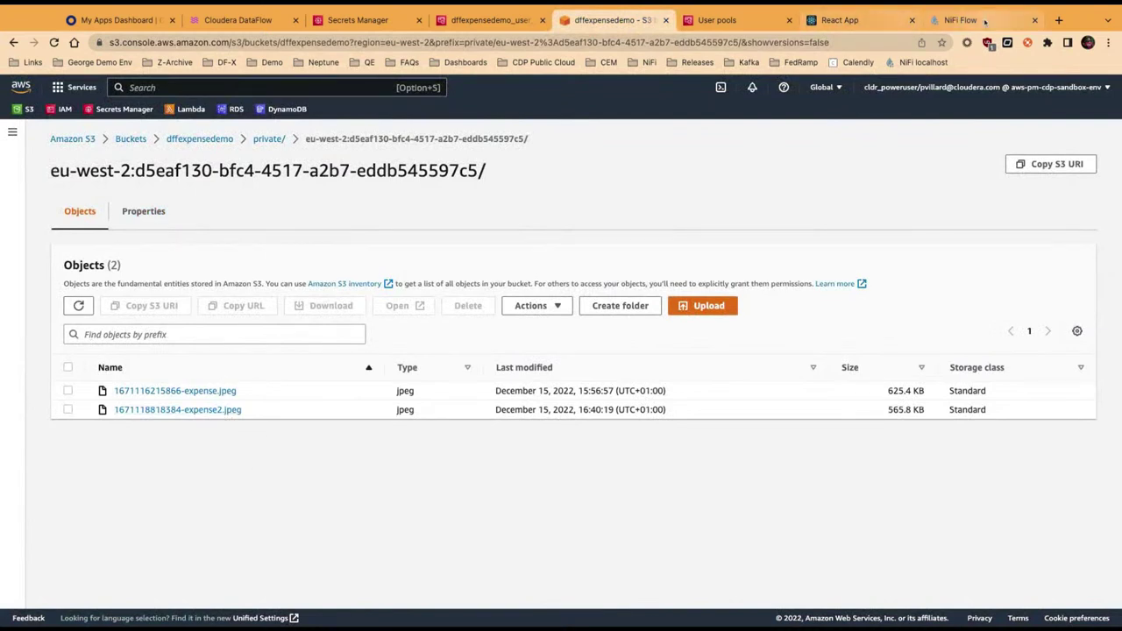
# Step: Switch back to My Expense App, reload it and log in with the saved account
pyautogui.click(882, 22)
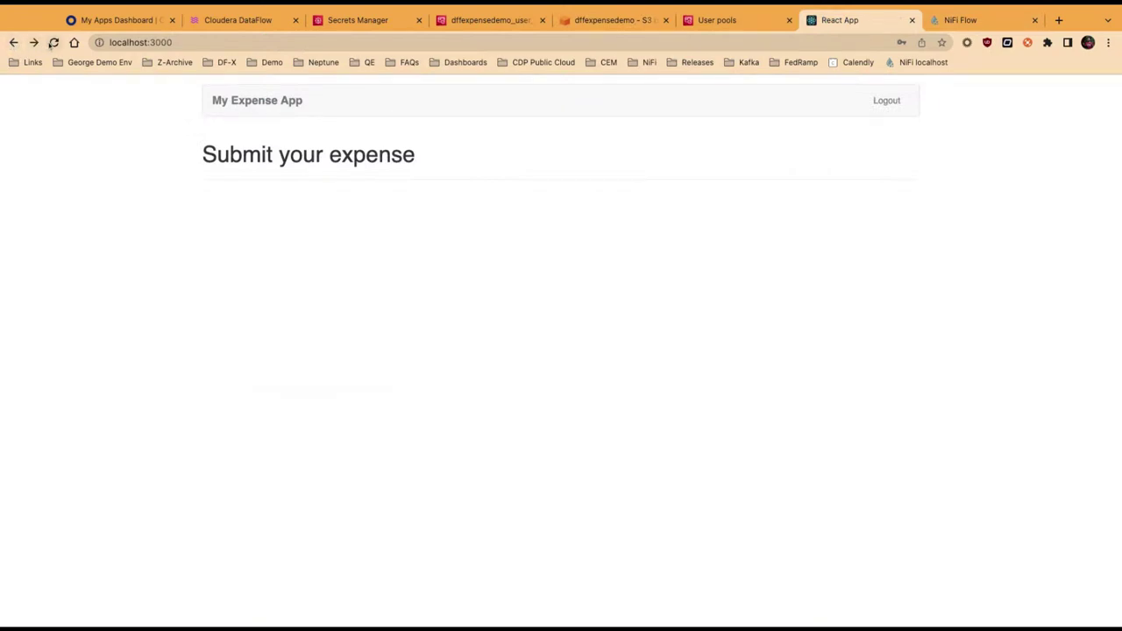
pyautogui.click(53, 42)
pyautogui.click(889, 100)
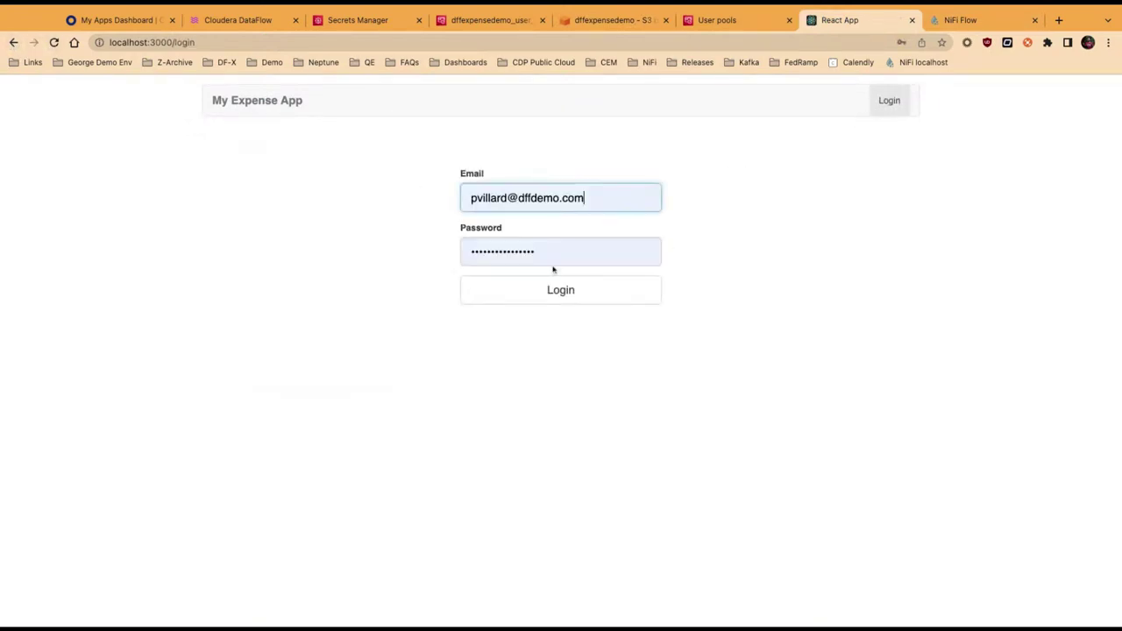
pyautogui.click(589, 299)
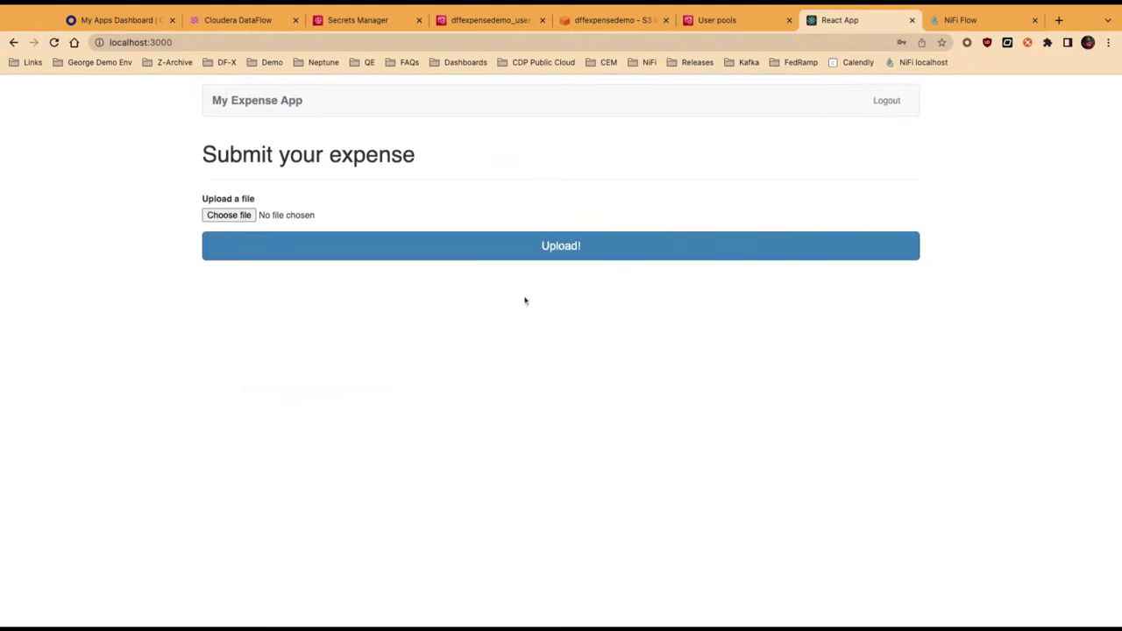
# Step: Upload expense3.jpeg through the expense form, then refresh the user's folder in the dffexpensedemo S3 bucket
pyautogui.click(241, 216)
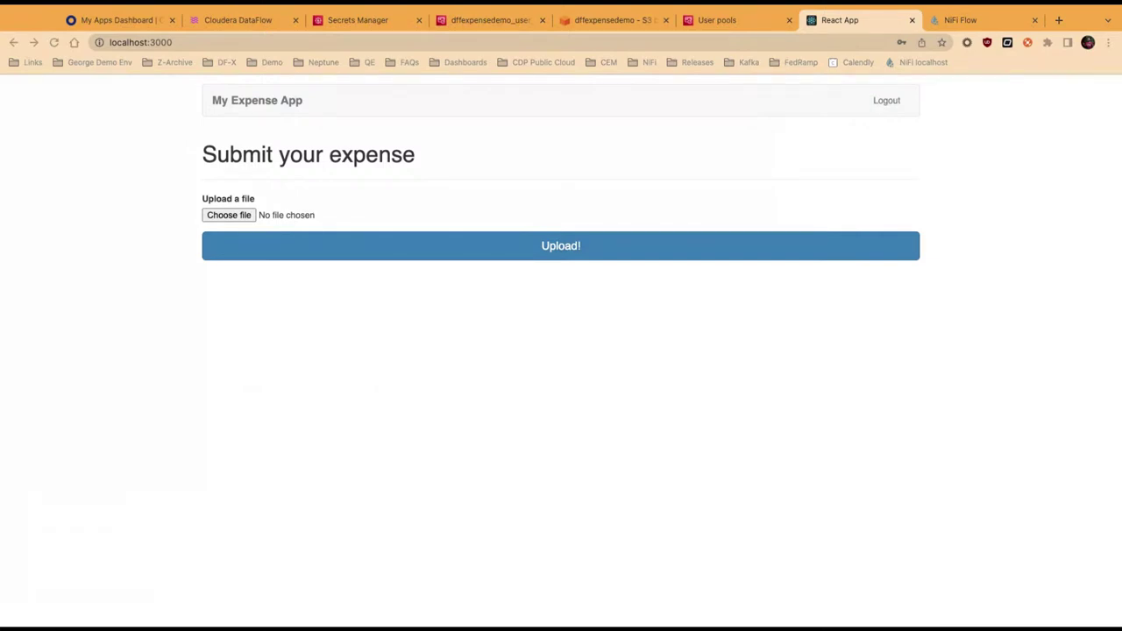
pyautogui.click(563, 248)
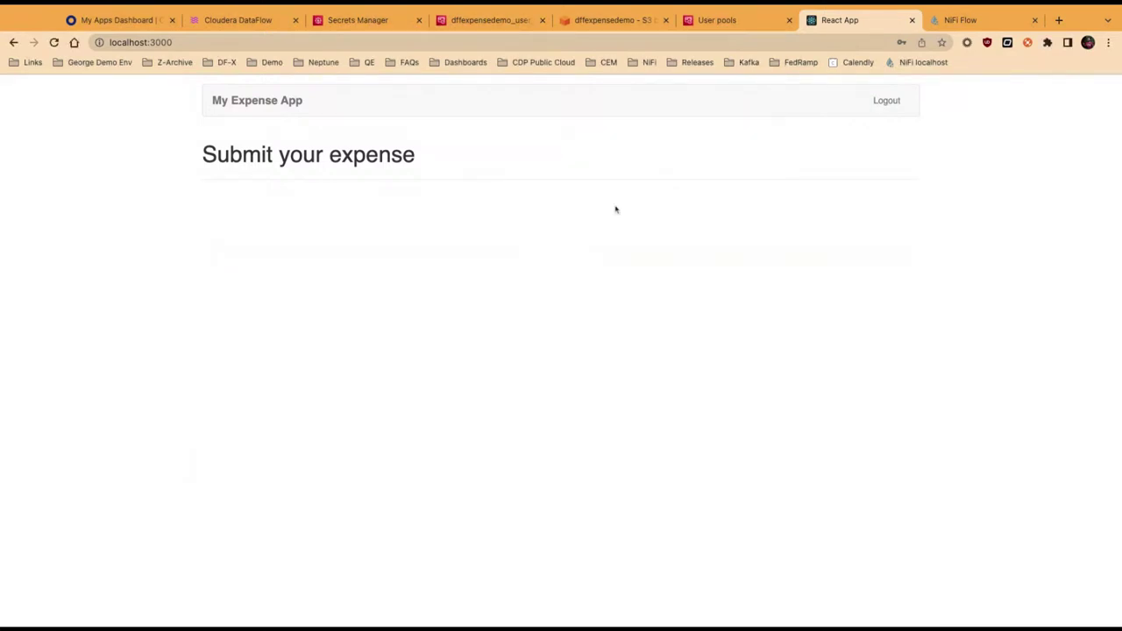
pyautogui.click(614, 21)
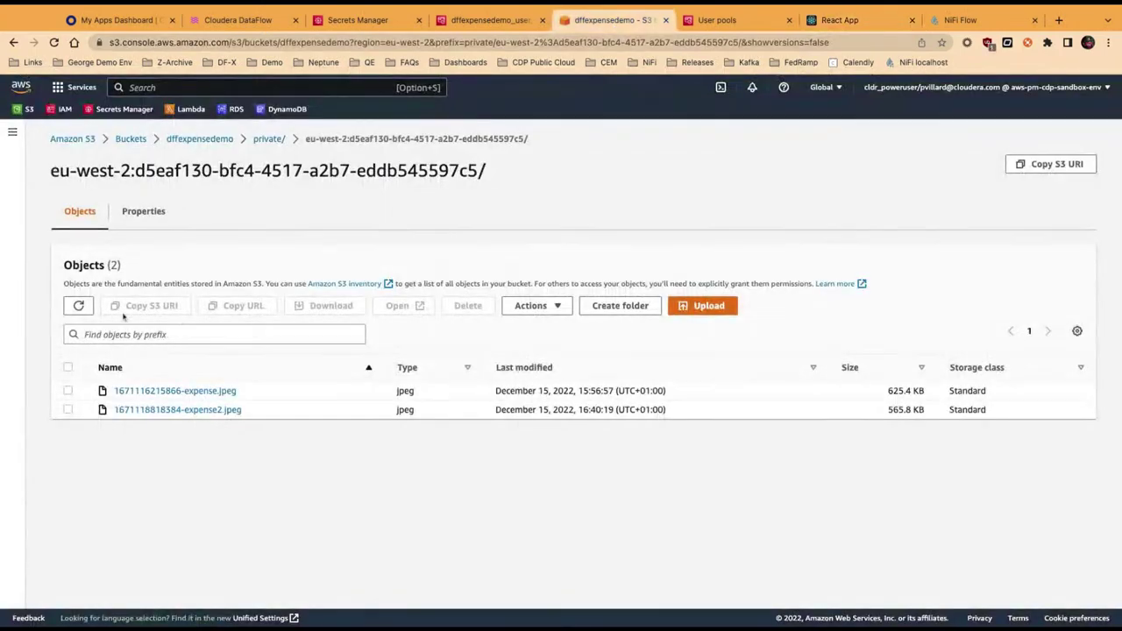
pyautogui.click(79, 305)
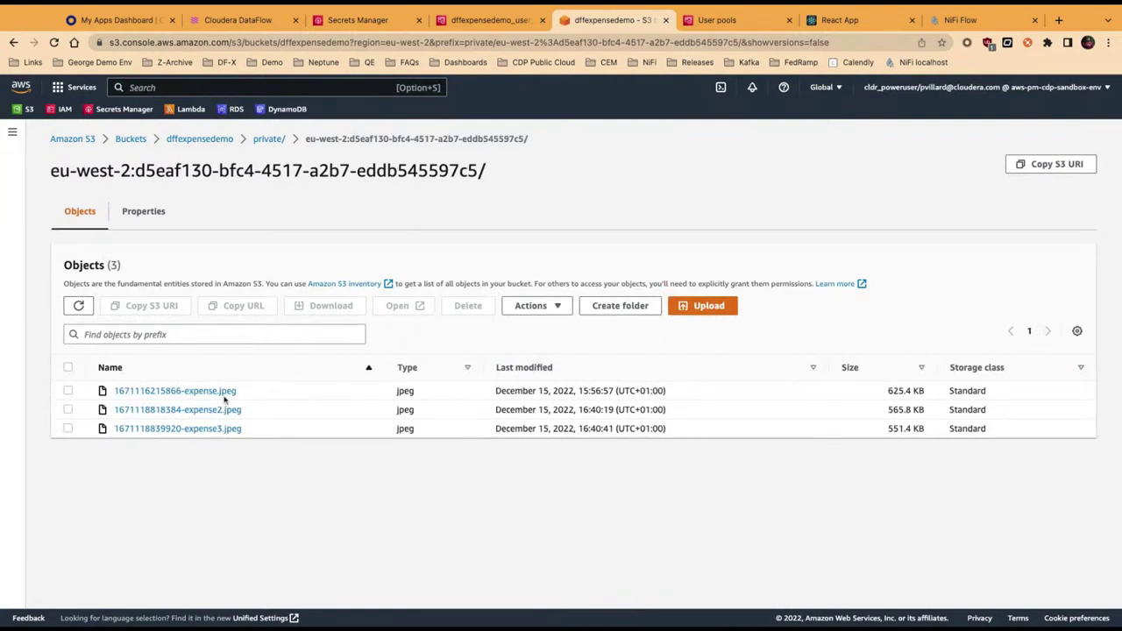
# Step: Reload My Expense App and log in once more with the saved account for another upload
pyautogui.click(856, 14)
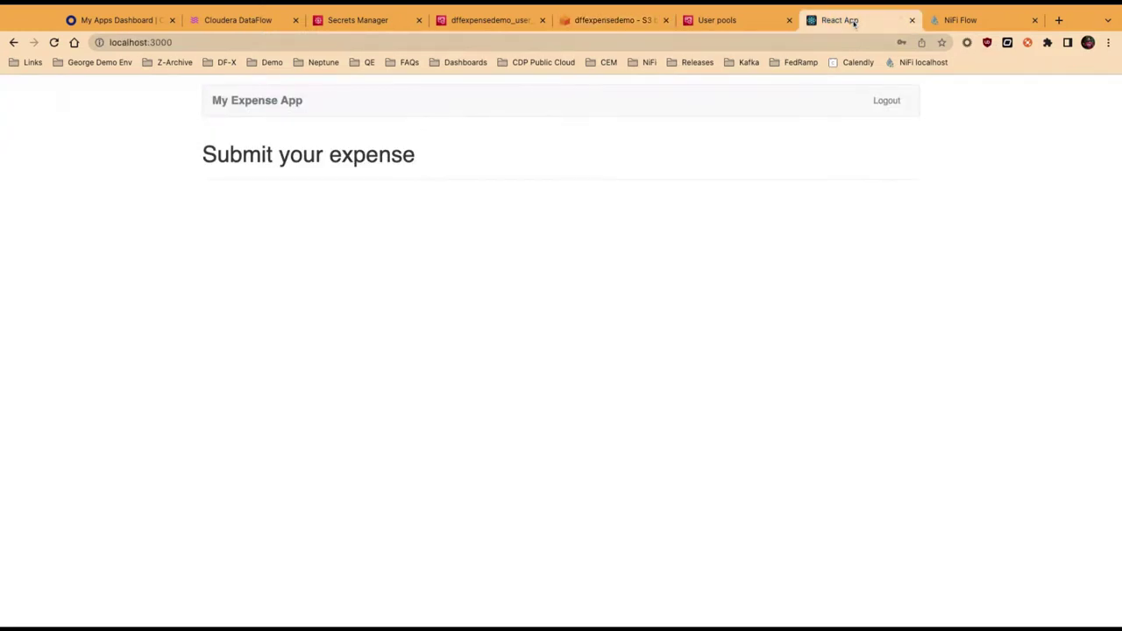
pyautogui.click(54, 42)
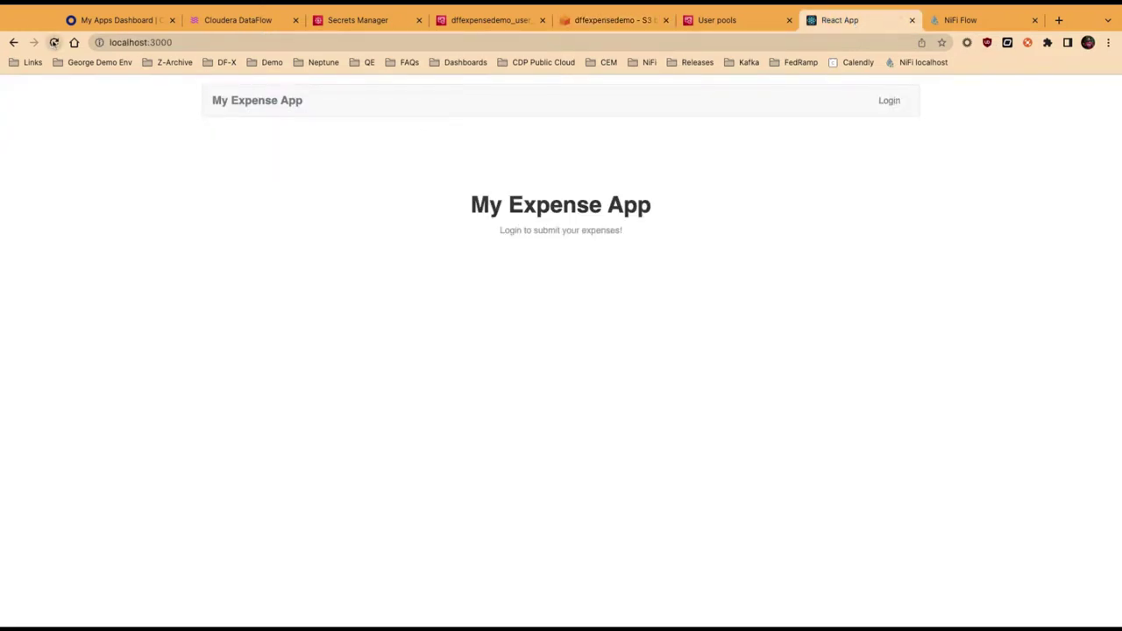
pyautogui.click(889, 100)
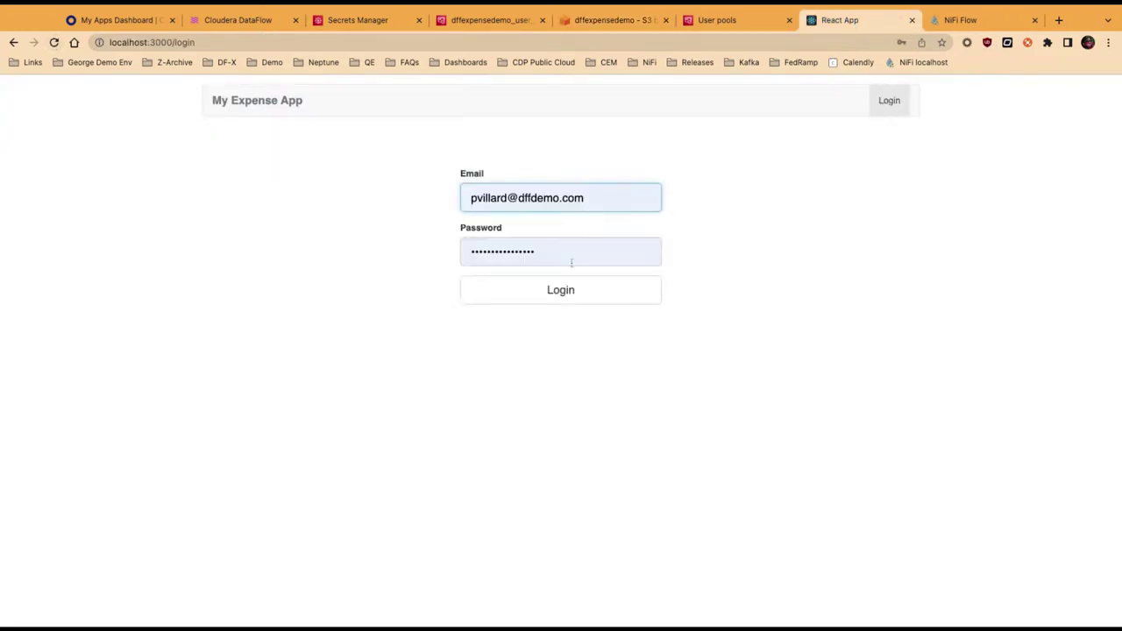
pyautogui.click(566, 290)
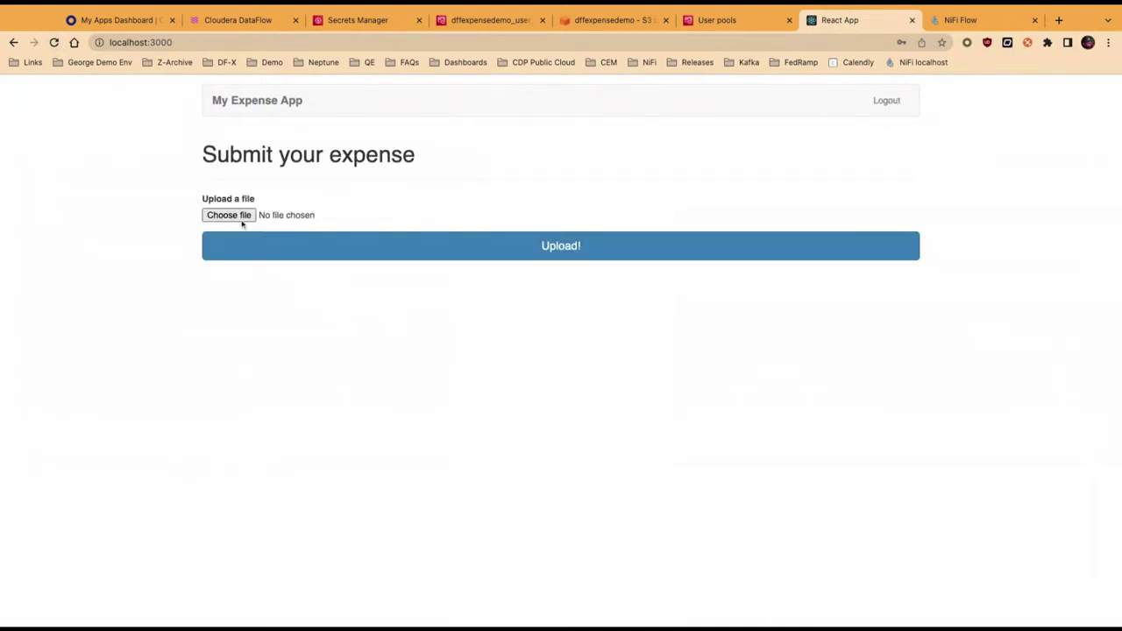
# Step: Upload expense.jpeg through the expense form, then refresh the user's folder in the dffexpensedemo S3 bucket
pyautogui.click(237, 218)
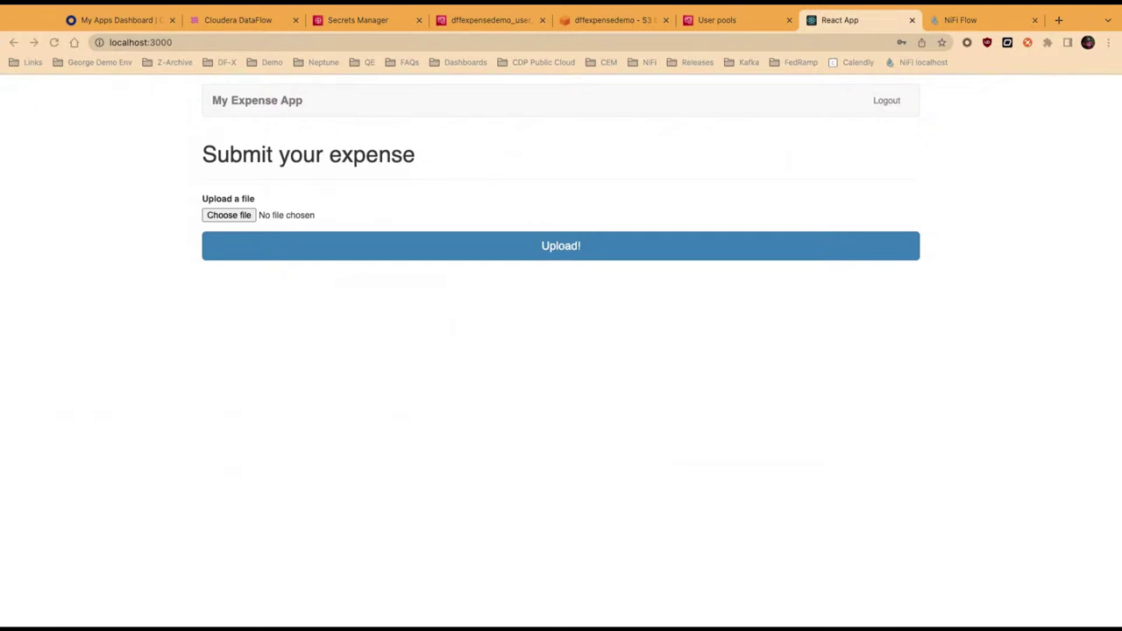
pyautogui.click(591, 255)
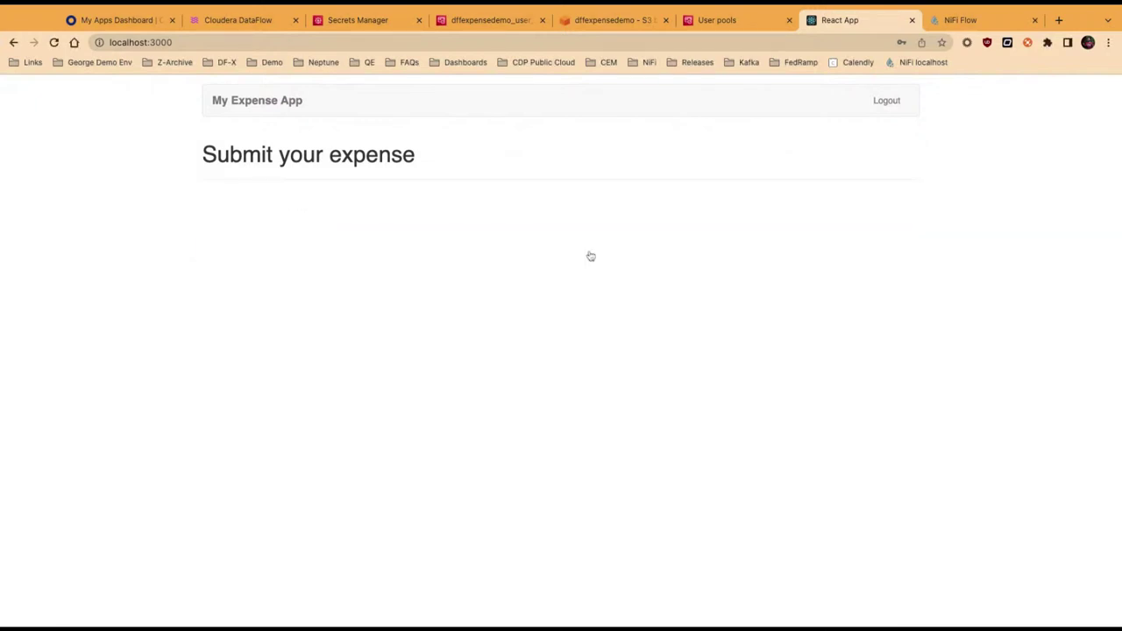
pyautogui.click(614, 19)
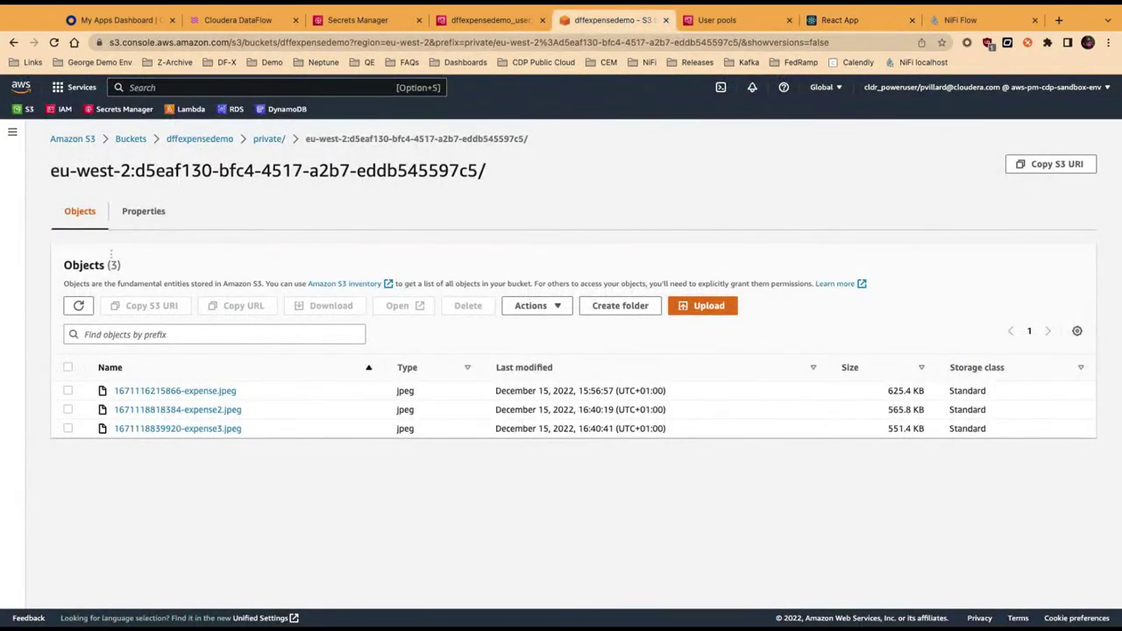
pyautogui.click(79, 307)
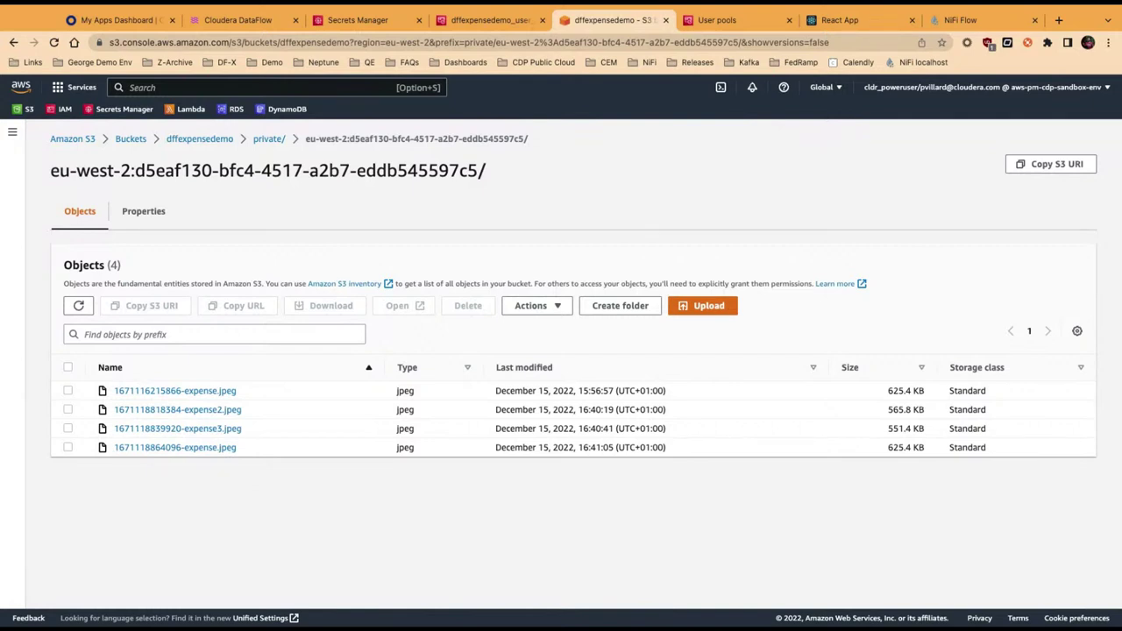
# Step: View the object overview of the uploaded expense3.jpeg file in S3, then return to the user's folder
pyautogui.click(228, 430)
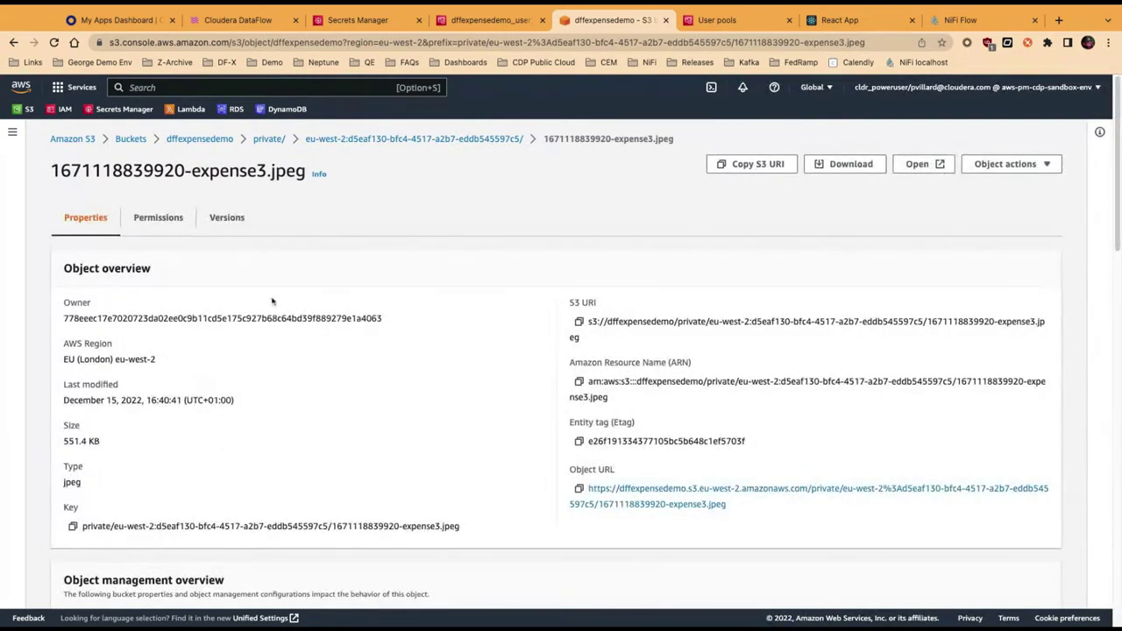
pyautogui.scroll(-1, 273, 301)
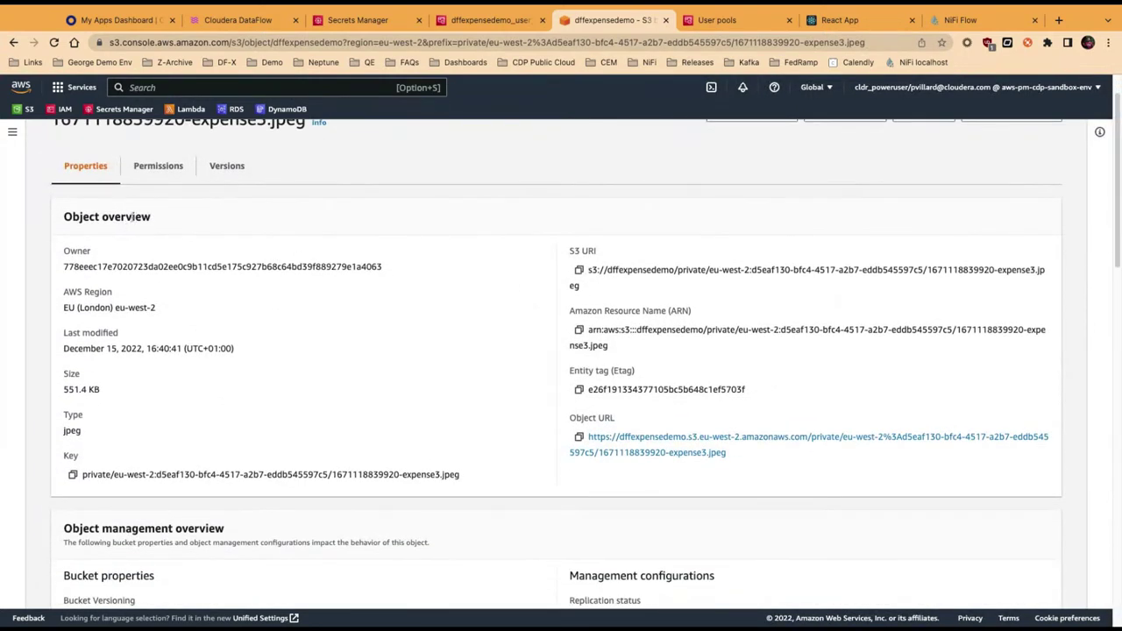
pyautogui.scroll(1, 296, 223)
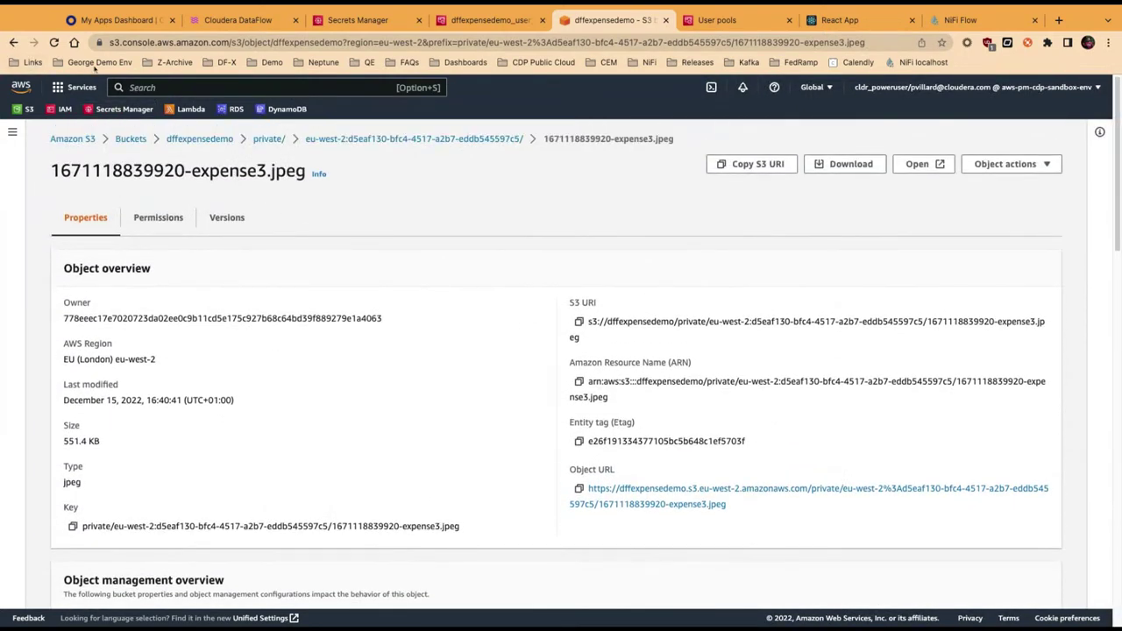
pyautogui.click(14, 43)
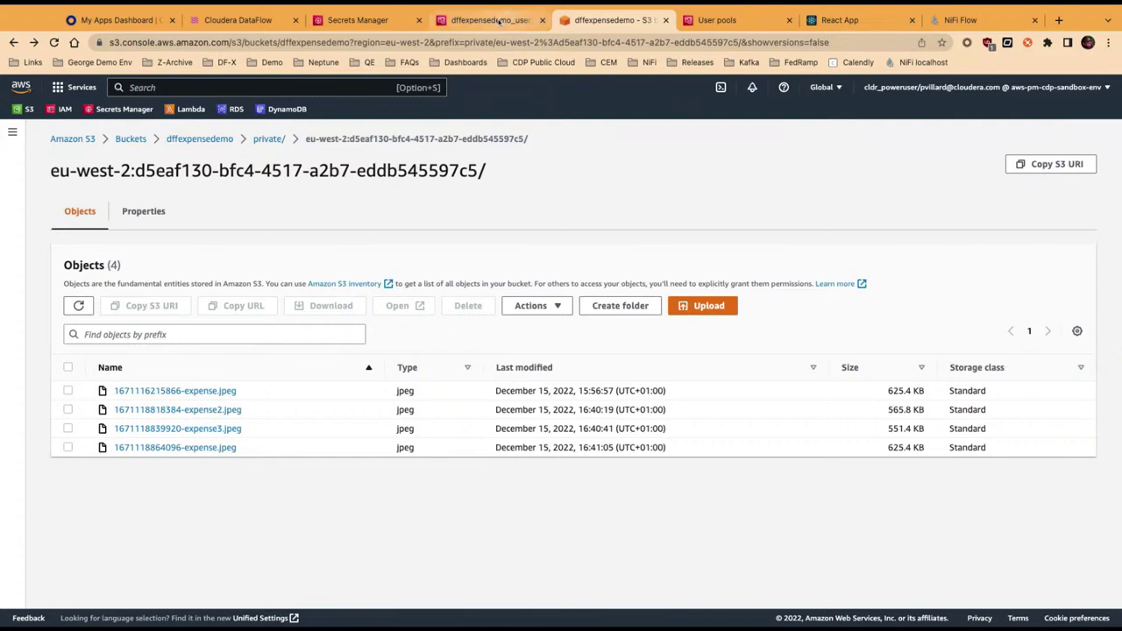
# Step: Switch to AWS Lambda, open version 5 of the DFFExpenseDemo function and display its monitoring logs
pyautogui.click(357, 20)
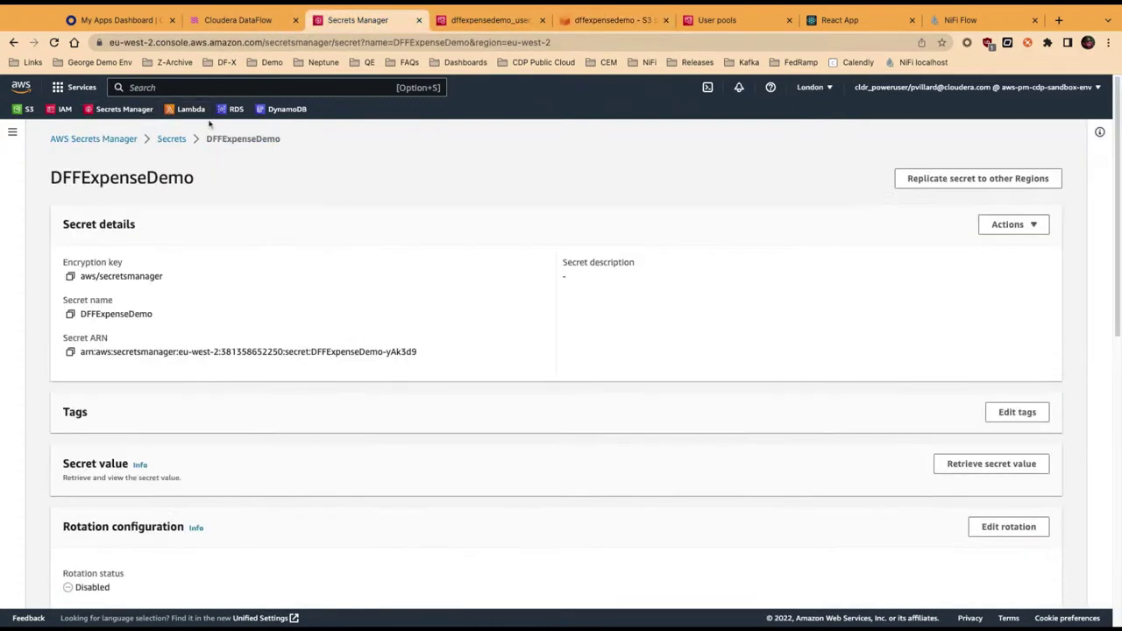
pyautogui.click(191, 111)
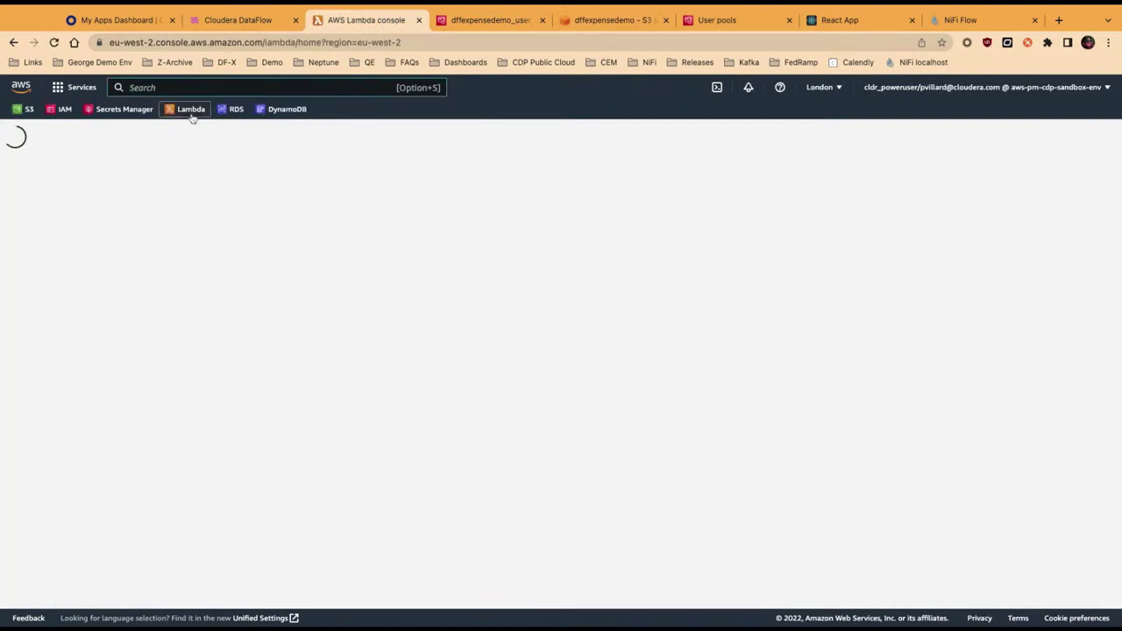
pyautogui.click(293, 260)
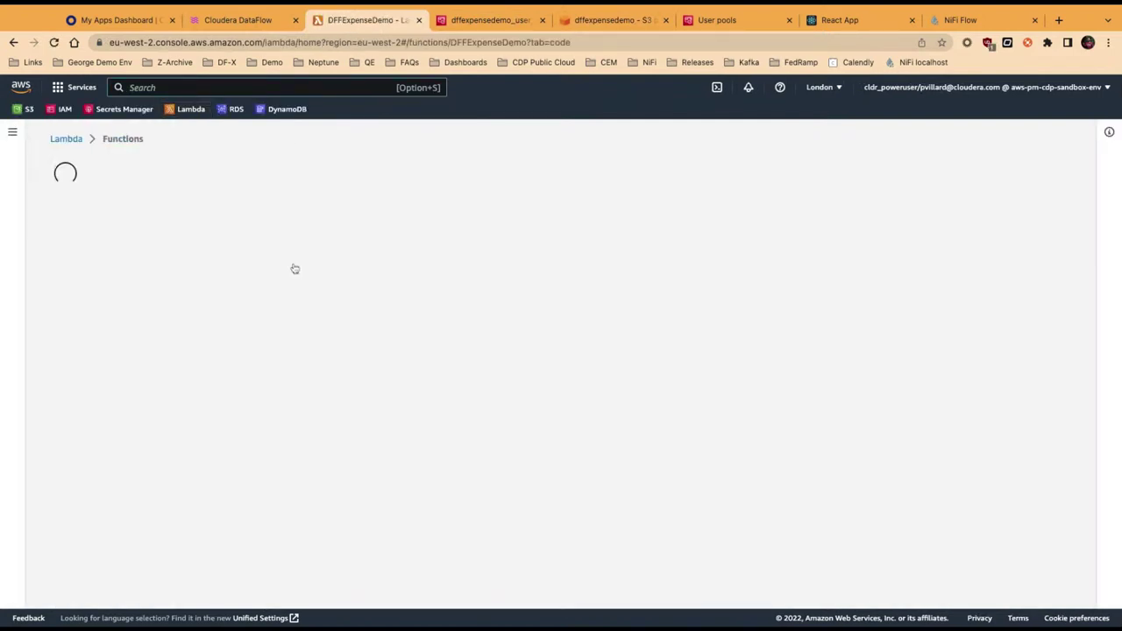
pyautogui.click(368, 437)
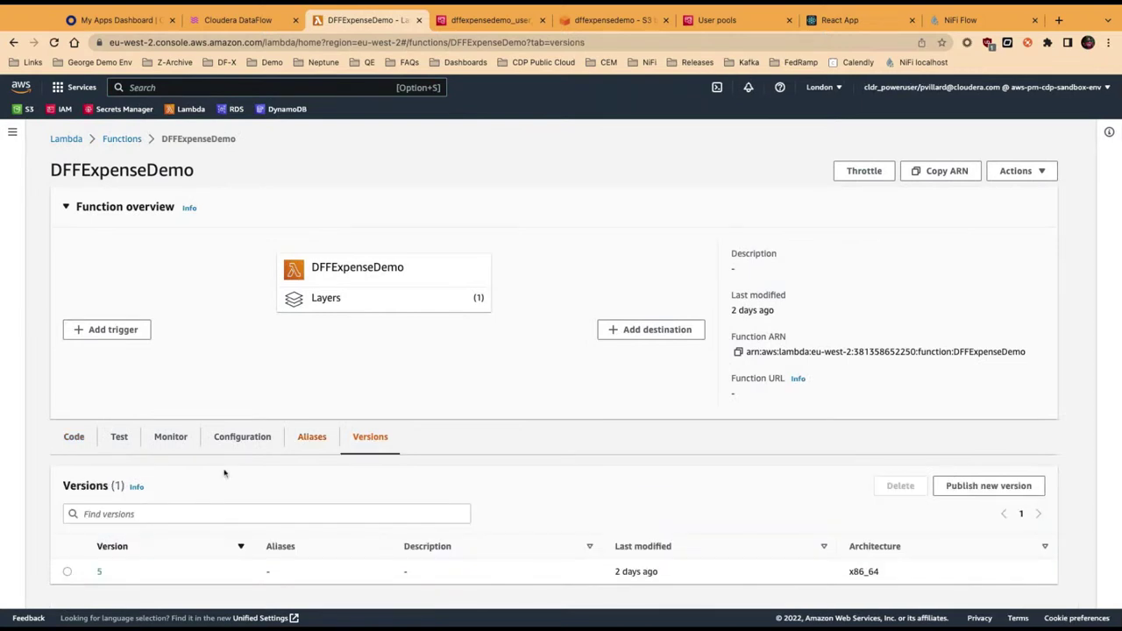
pyautogui.click(100, 571)
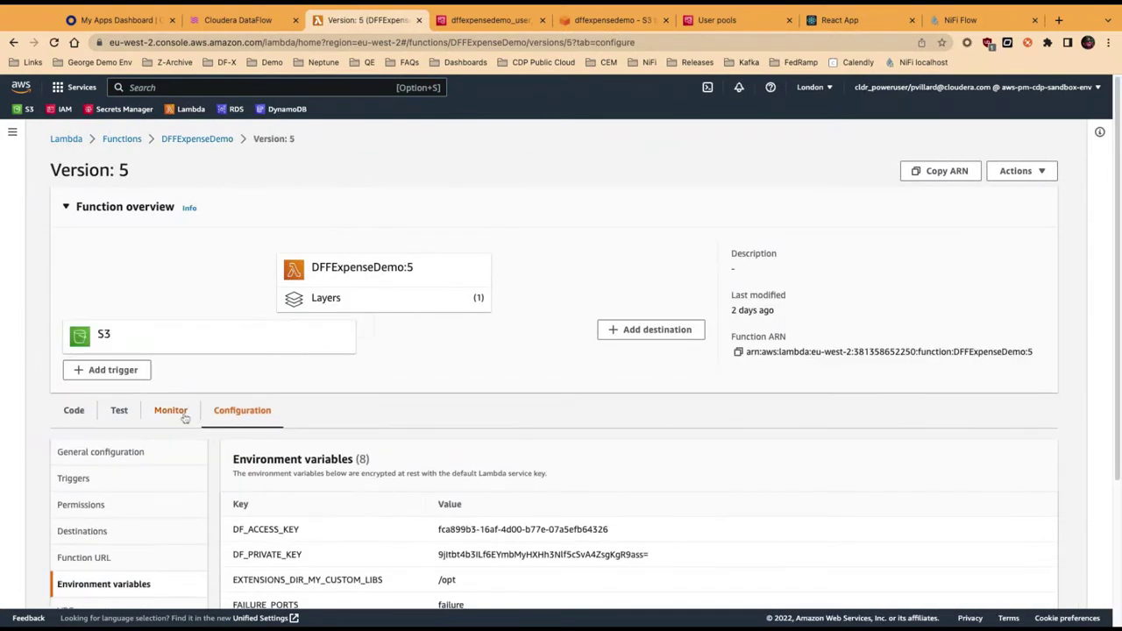
pyautogui.click(181, 414)
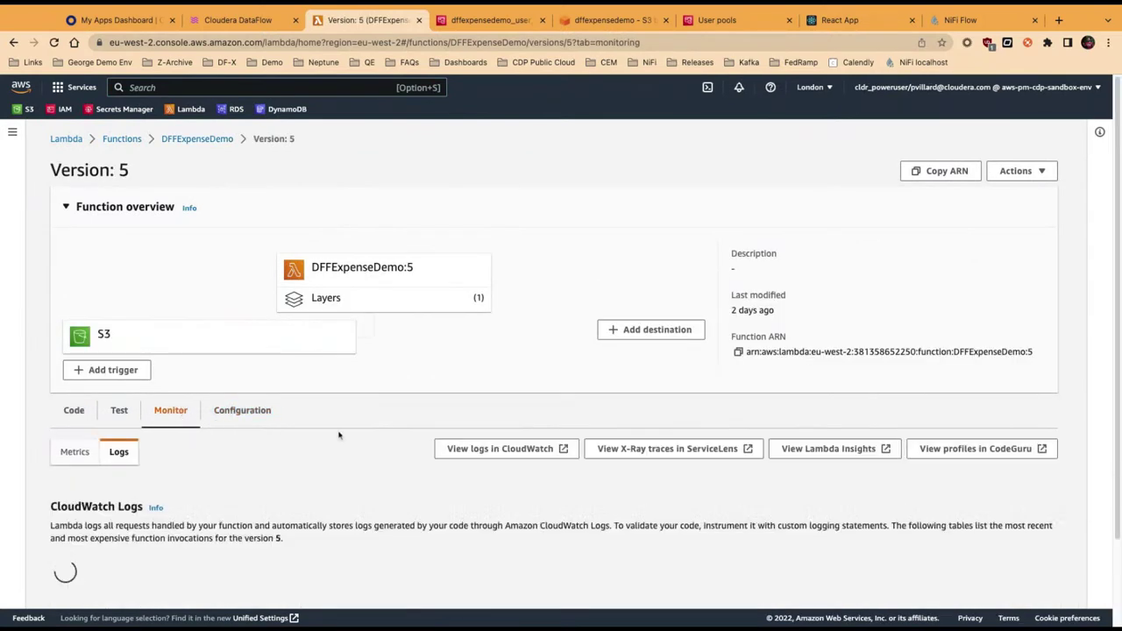
# Step: Refresh the CloudWatch invocation tables for version 5 and open the log stream of the first entry under Recent invocations
pyautogui.scroll(-4, 317, 363)
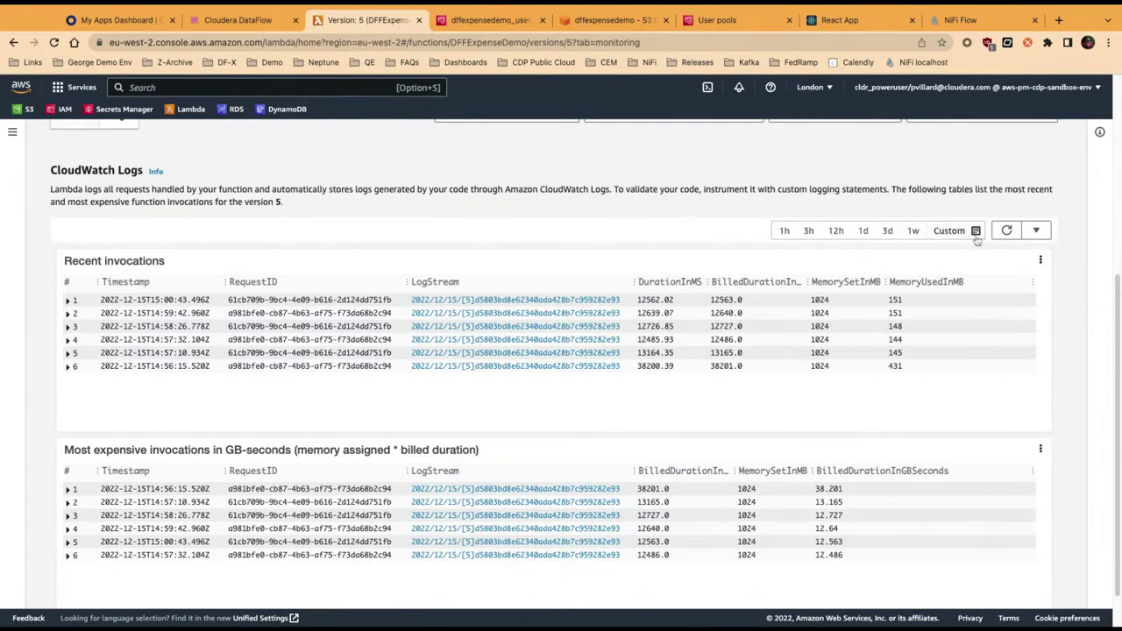
pyautogui.click(1006, 232)
pyautogui.click(1008, 233)
pyautogui.click(606, 301)
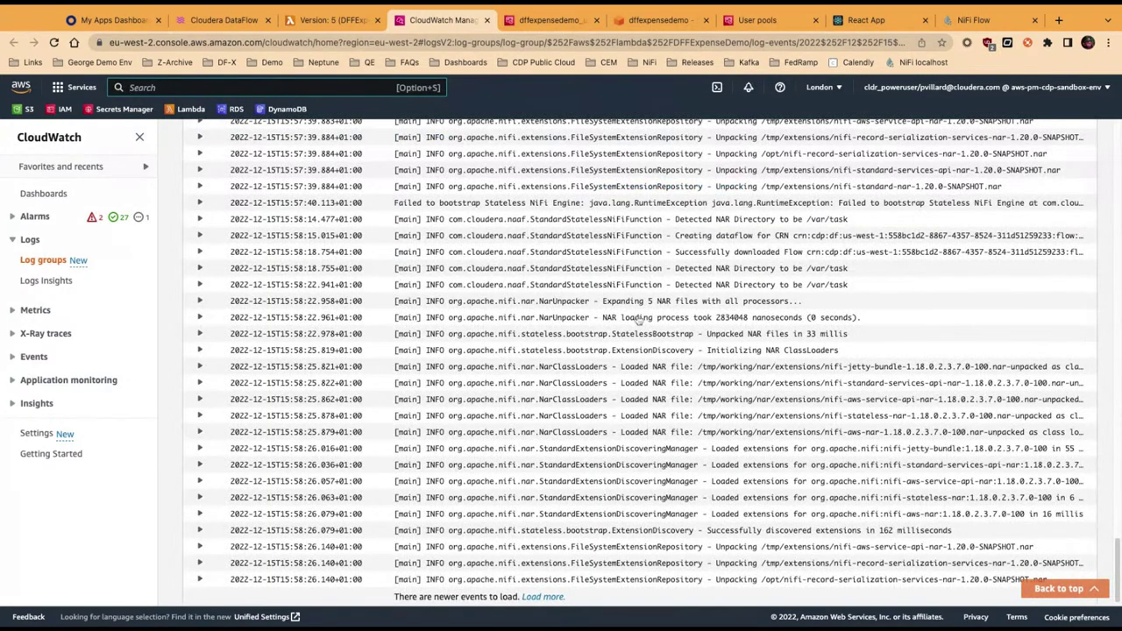
# Step: Load the newer log events and examine the log stream for the function's startup messages, errors and invocation reports
pyautogui.click(543, 597)
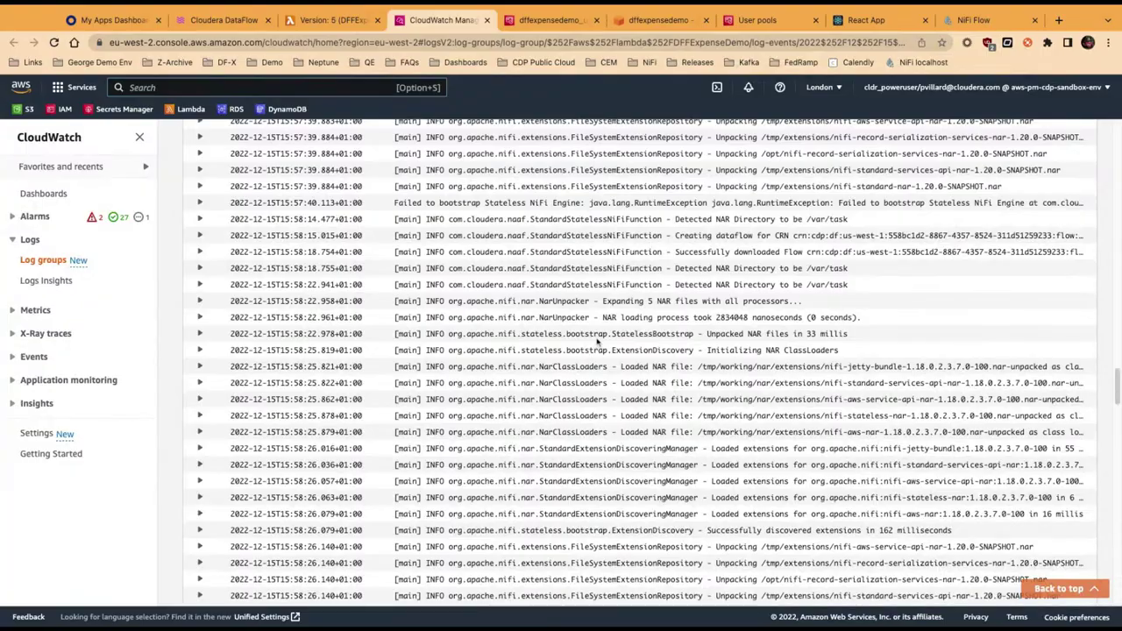
pyautogui.scroll(-5, 595, 317)
pyautogui.scroll(-5, 594, 320)
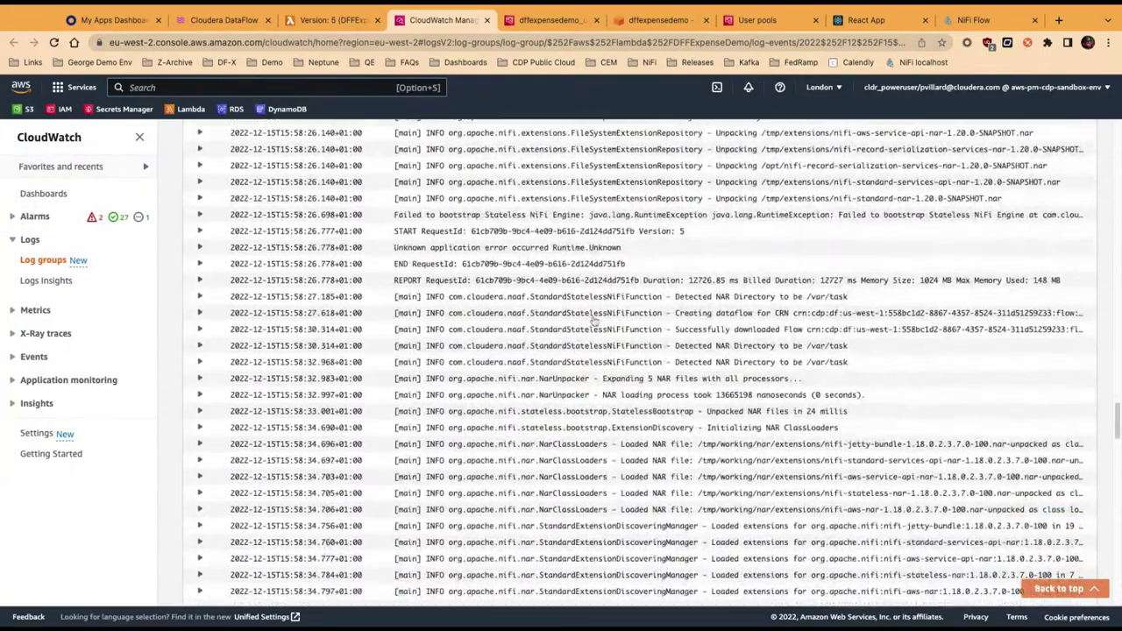
pyautogui.scroll(-6, 595, 323)
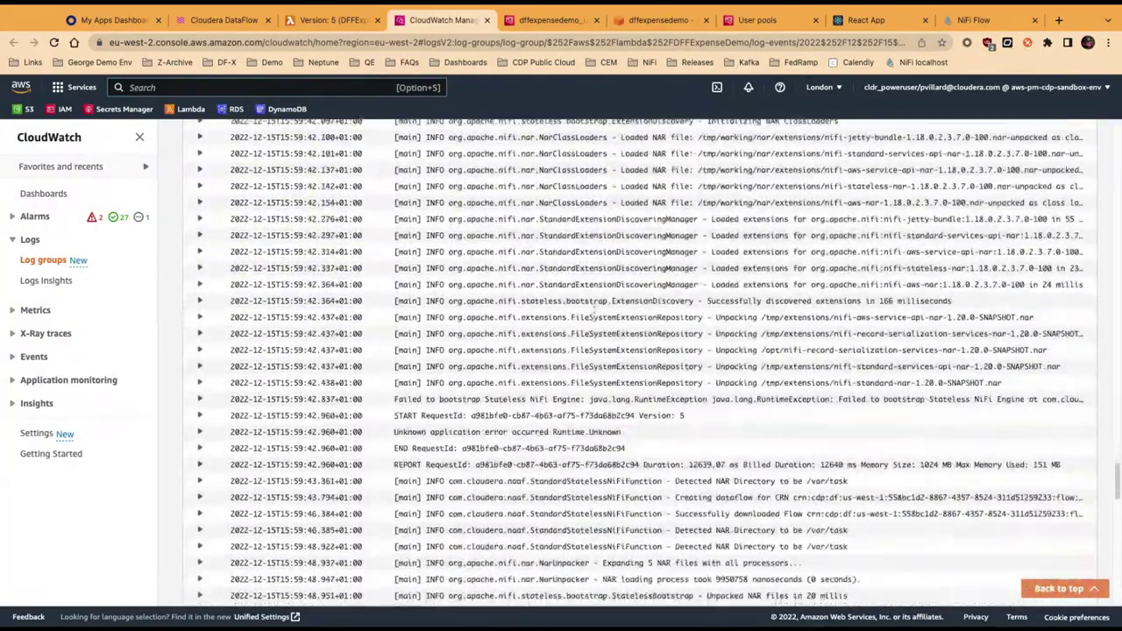
pyautogui.scroll(-3, 594, 316)
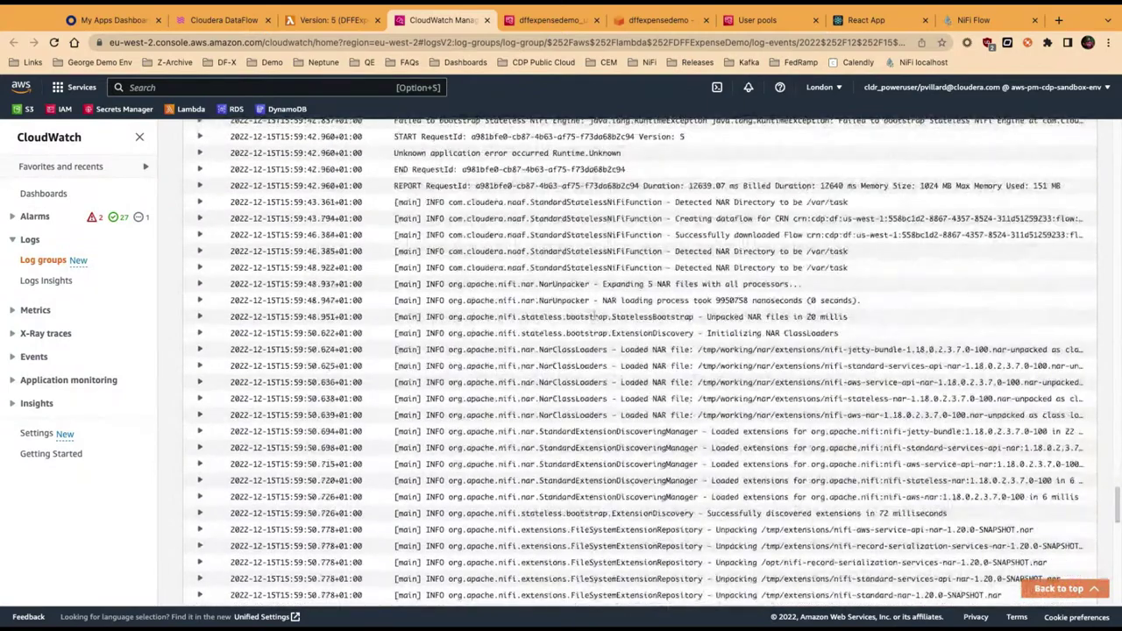
pyautogui.scroll(-10, 595, 316)
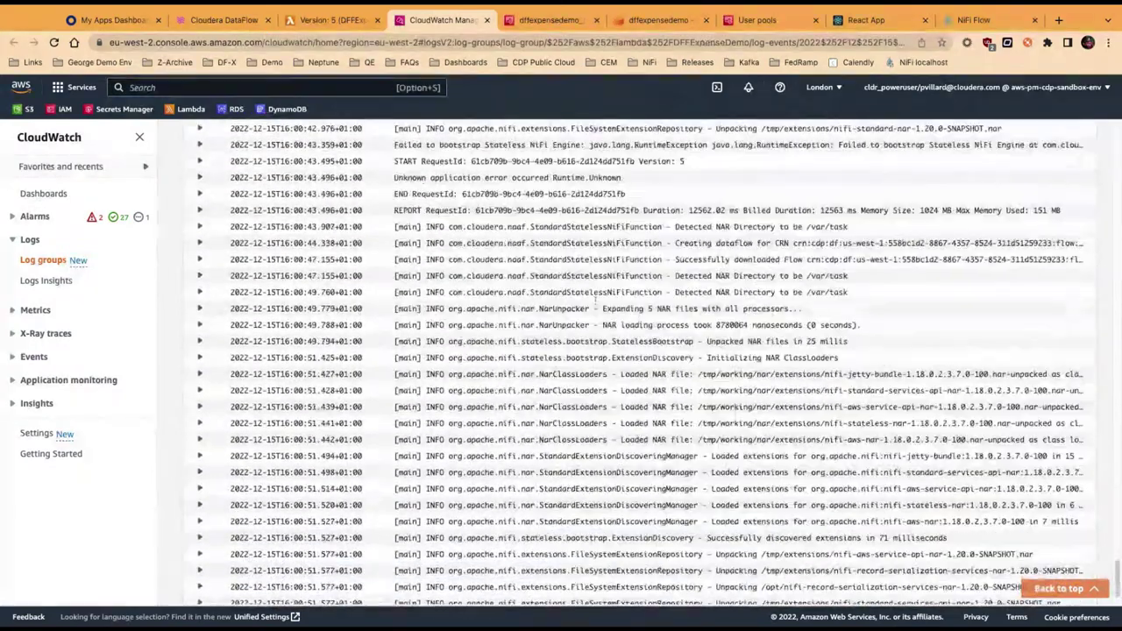
pyautogui.scroll(-2, 596, 309)
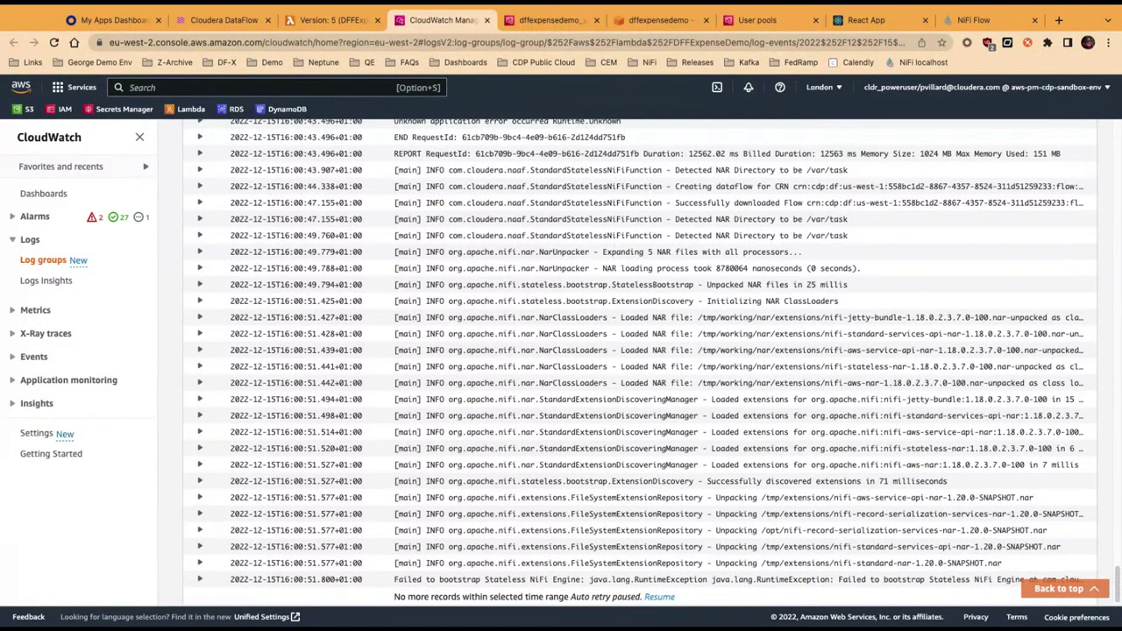
pyautogui.scroll(15, 639, 363)
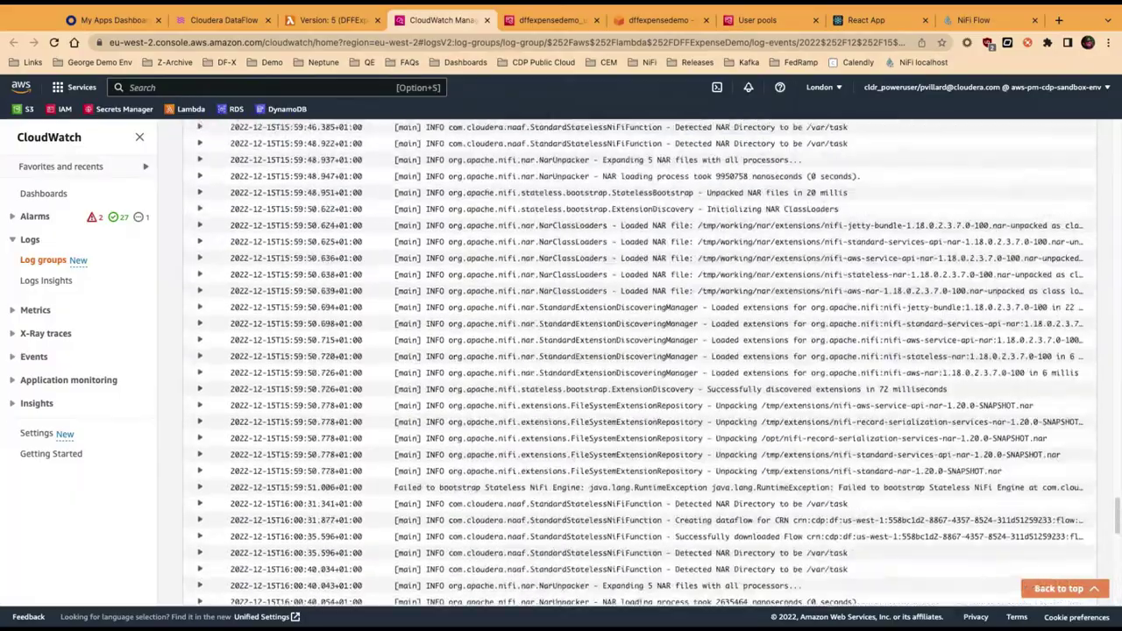
pyautogui.scroll(15, 640, 363)
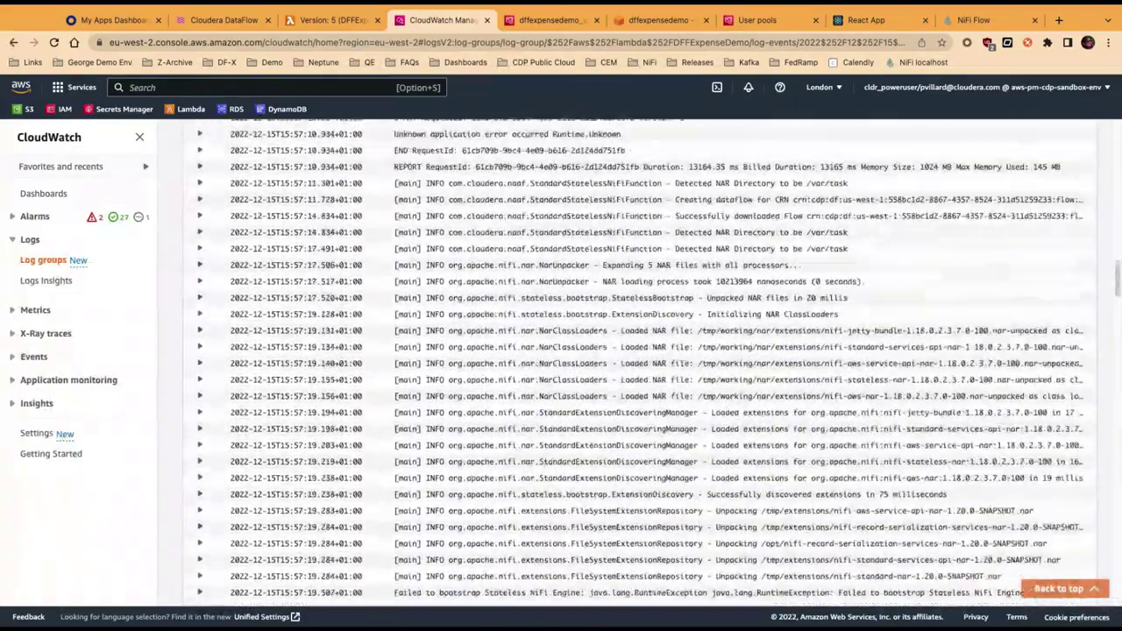
# Step: Switch to DynamoDB and explore the items of the dff-expense-demo table
pyautogui.scroll(10, 433, 198)
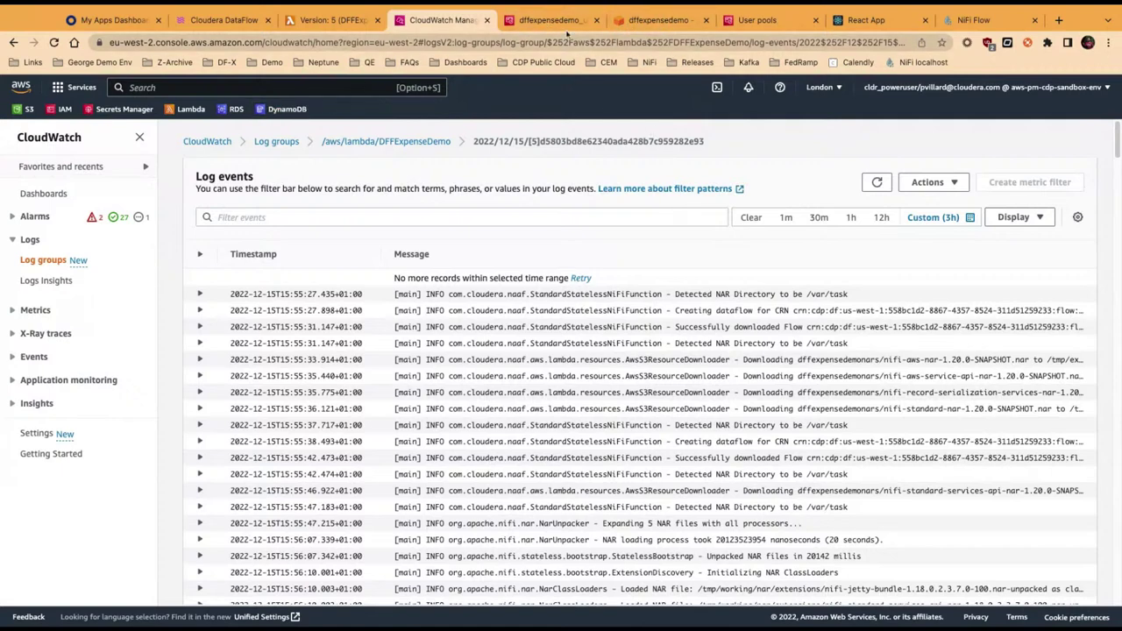
pyautogui.click(553, 20)
pyautogui.click(289, 110)
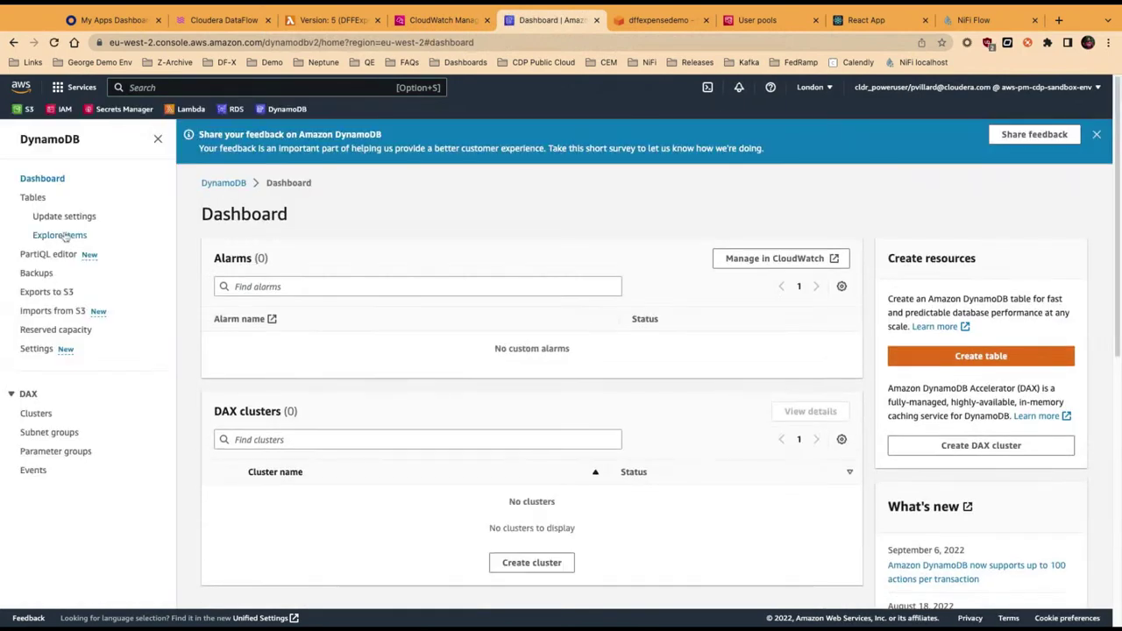
pyautogui.click(58, 235)
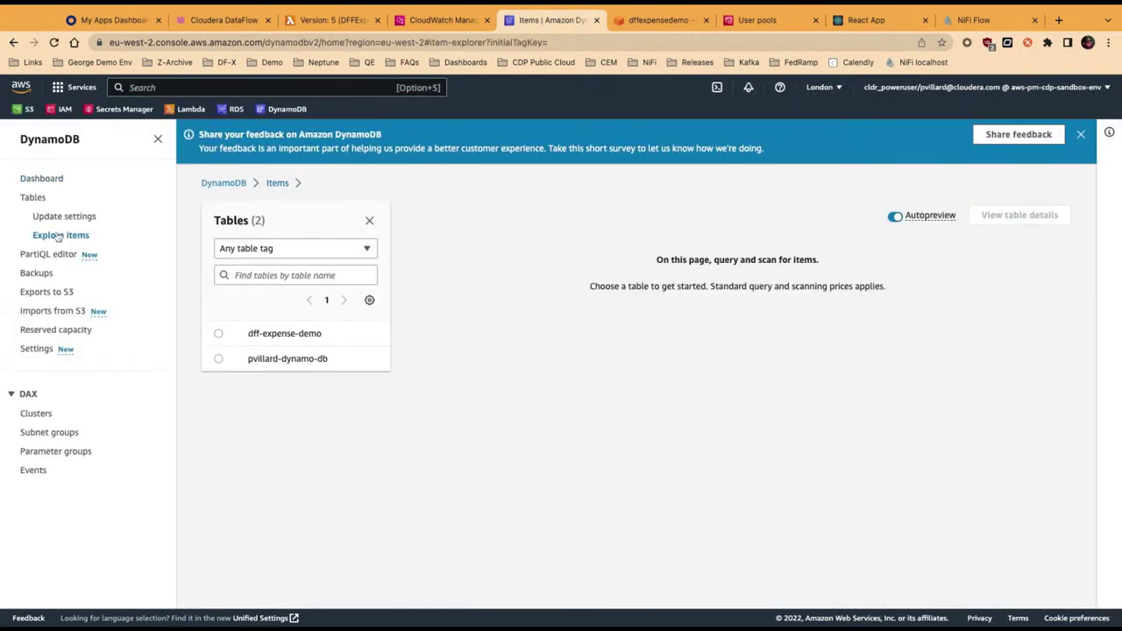
pyautogui.click(310, 335)
pyautogui.scroll(-5, 662, 280)
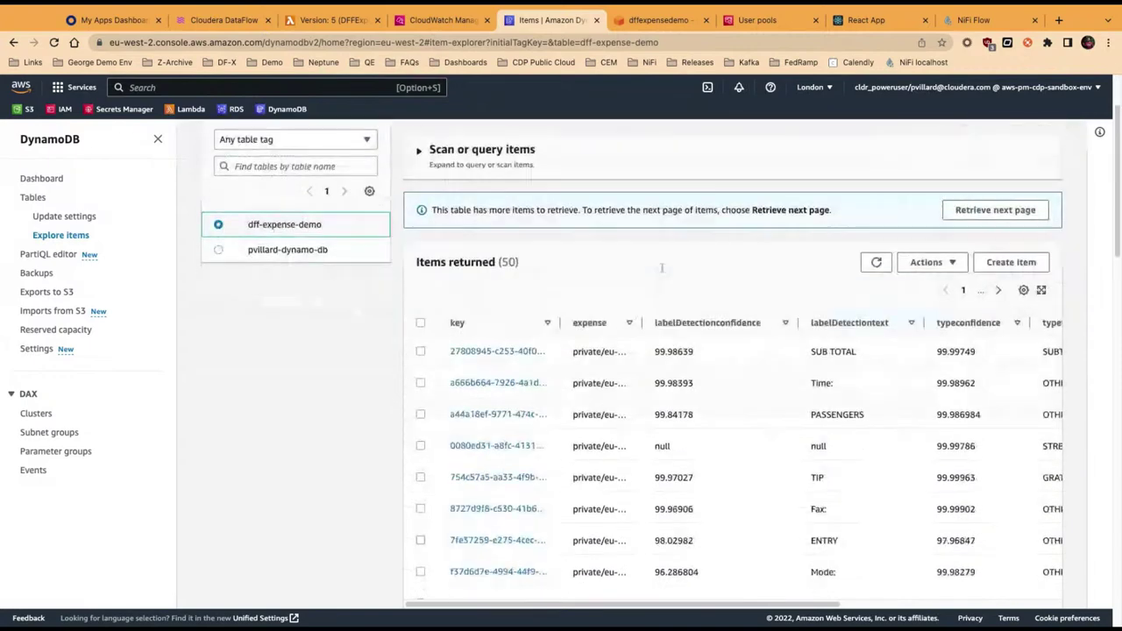
pyautogui.scroll(5, 661, 272)
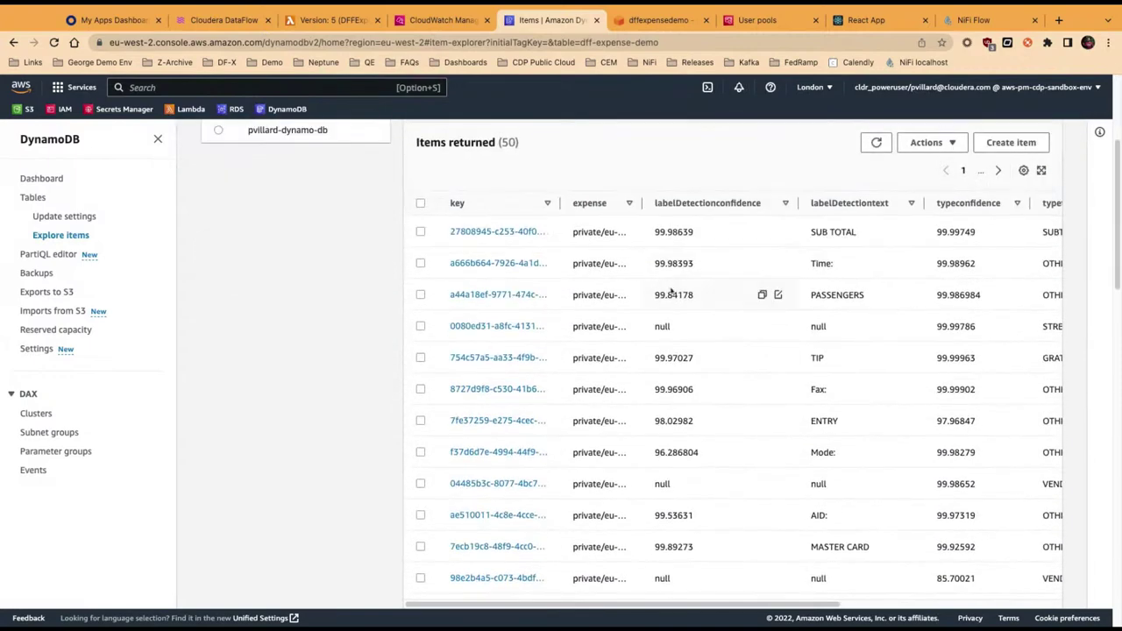
# Step: Resize the key and expense columns to read the full receipt file paths, and expand the items table to full width
pyautogui.moveTo(559, 307); pyautogui.dragTo(512, 307)
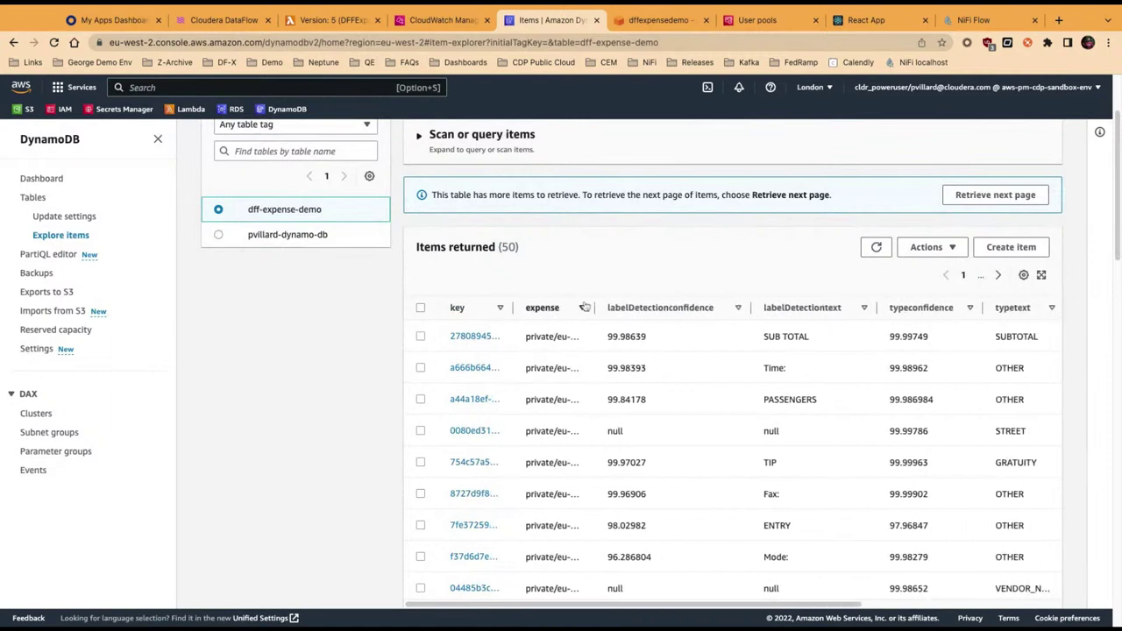
pyautogui.moveTo(692, 307); pyautogui.dragTo(962, 306)
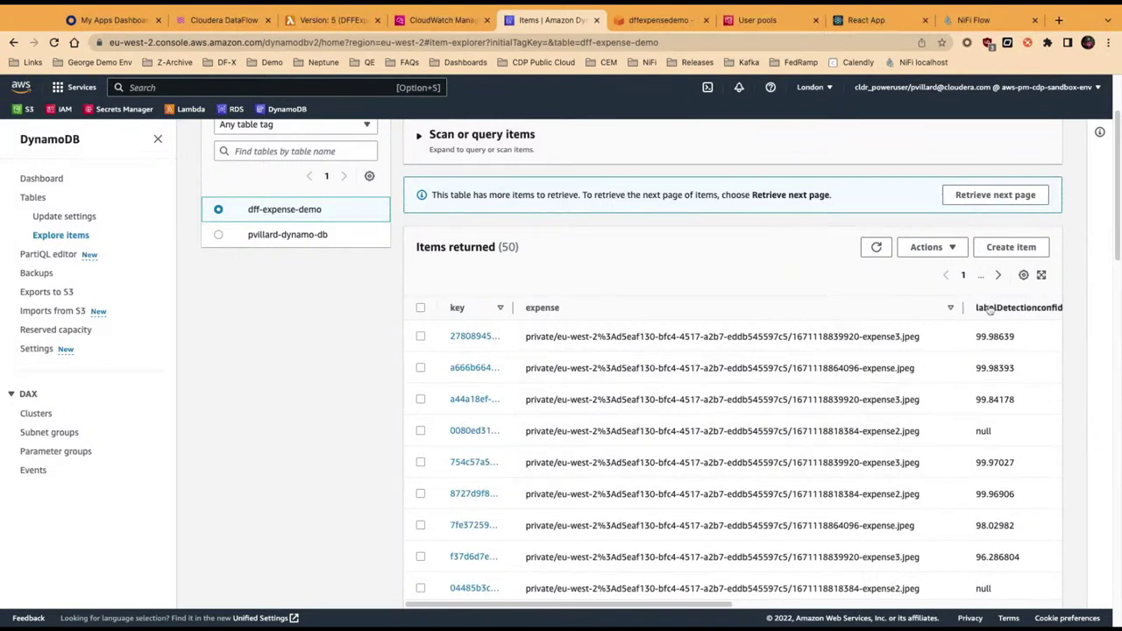
pyautogui.moveTo(961, 306); pyautogui.dragTo(641, 306)
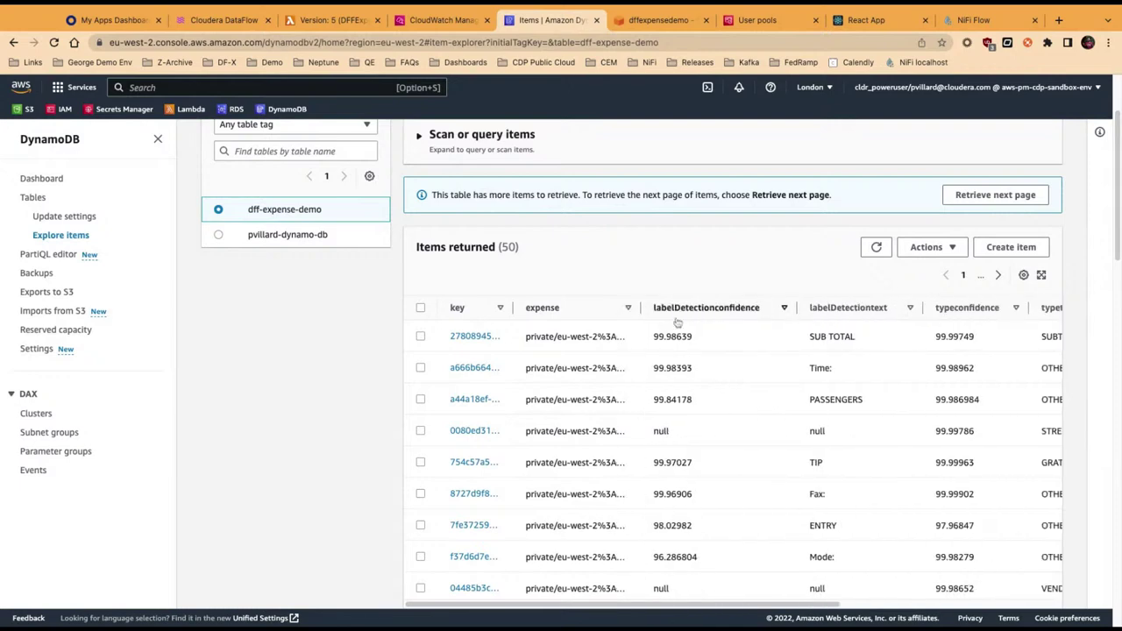
pyautogui.scroll(3, 1021, 229)
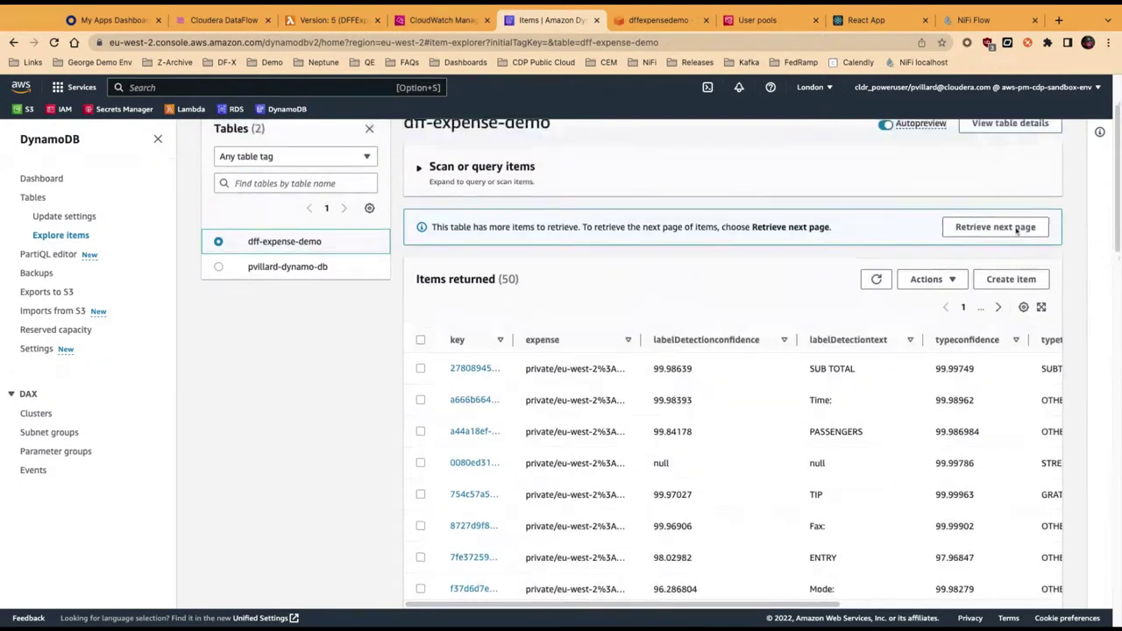
pyautogui.click(1041, 399)
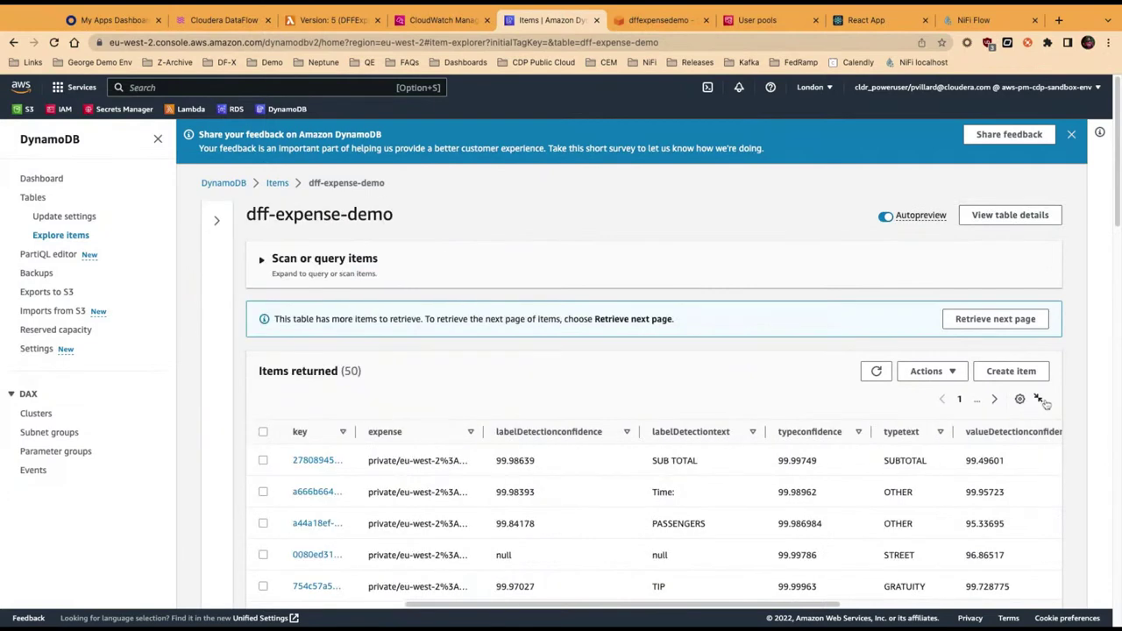
# Step: Examine the label texts, detected types and confidence values of the items extracted from the receipts in the dff-expense-demo table
pyautogui.scroll(-3, 752, 252)
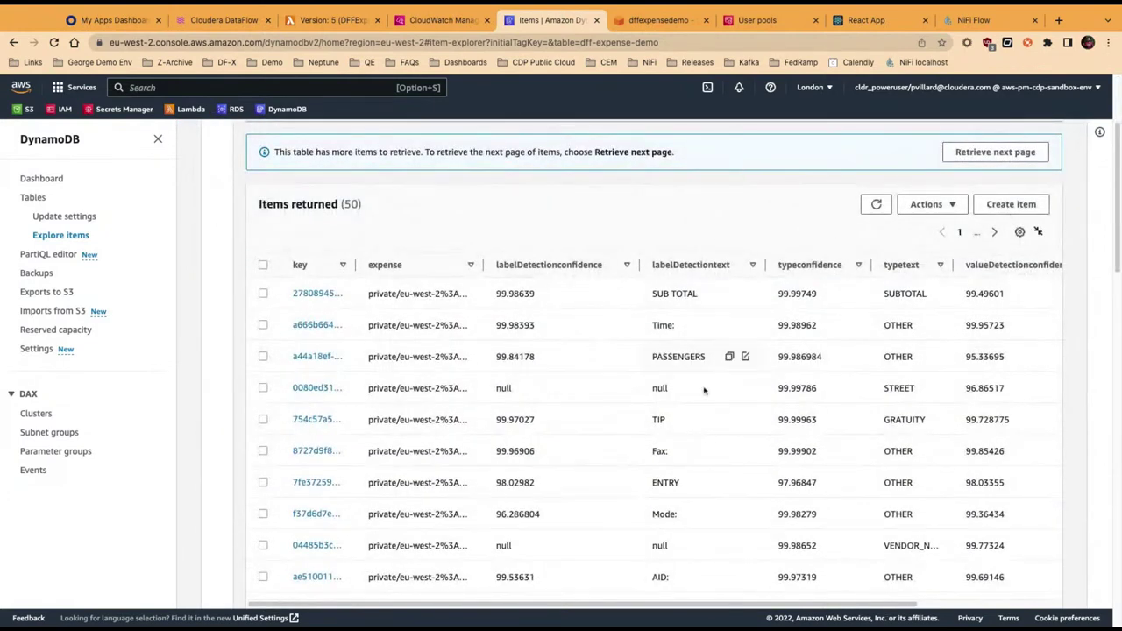
pyautogui.scroll(-1, 761, 382)
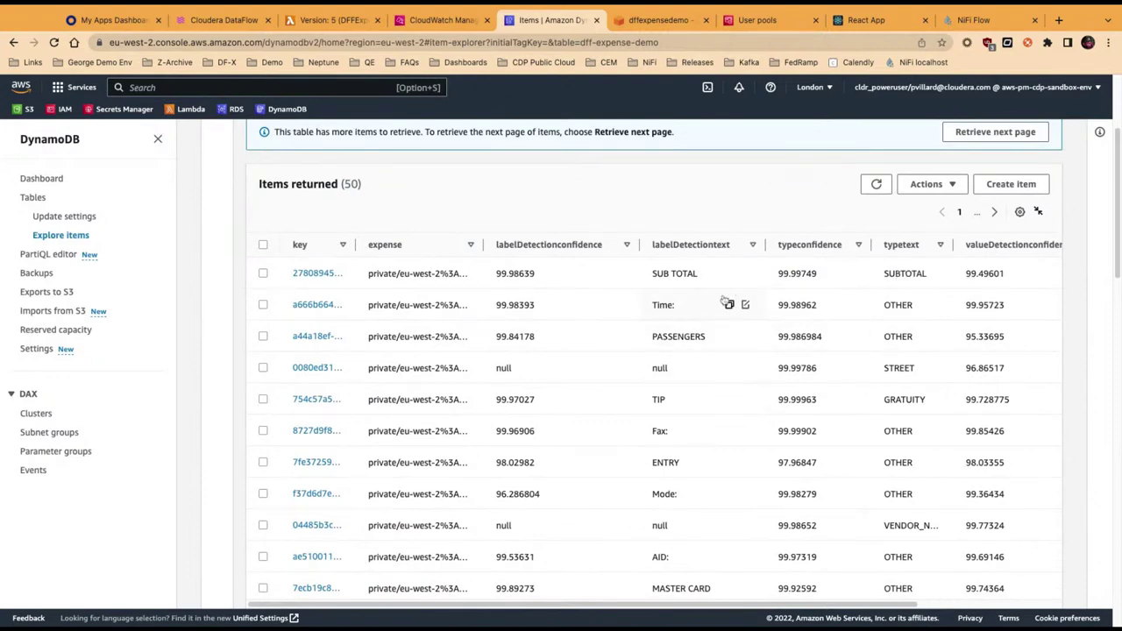
pyautogui.scroll(-5, 725, 303)
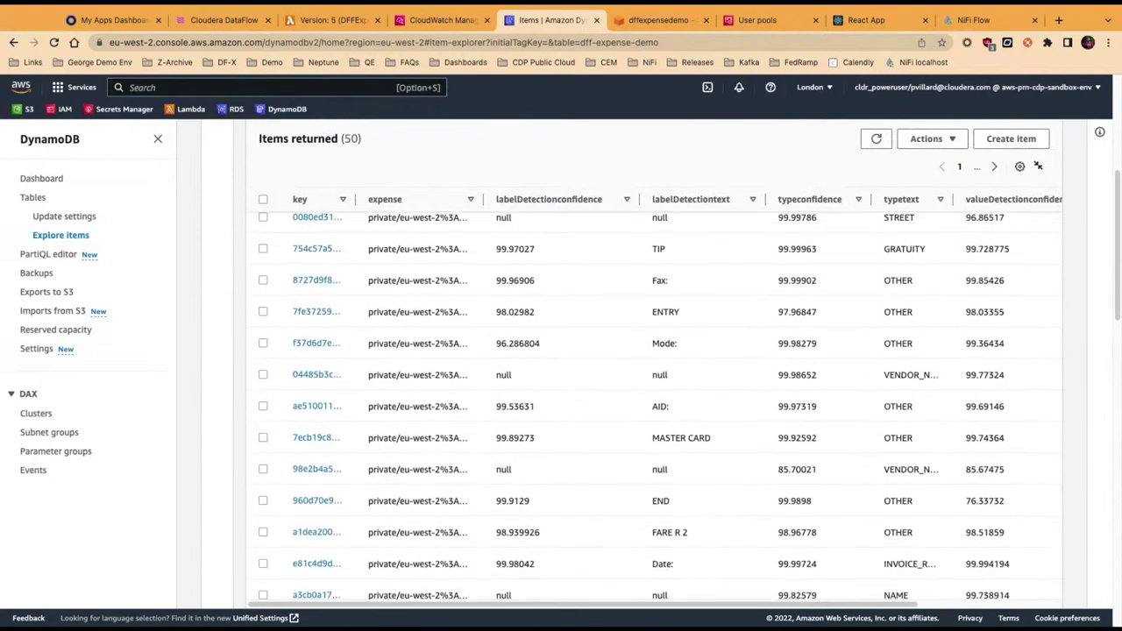
pyautogui.scroll(-6, 726, 263)
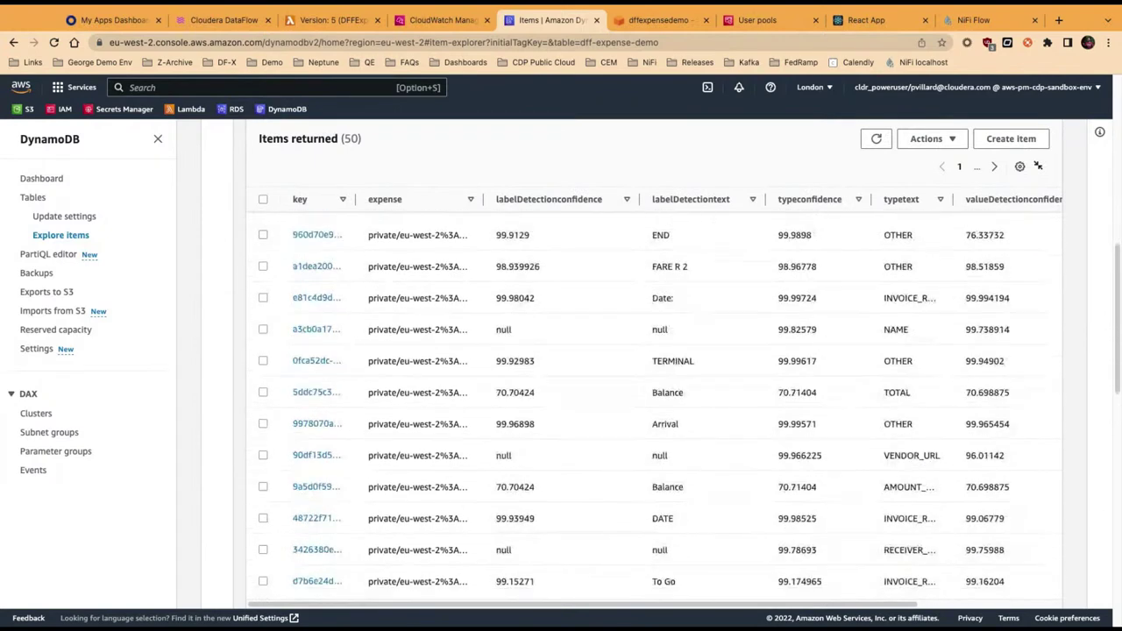
pyautogui.scroll(-1, 737, 302)
pyautogui.scroll(-3, 737, 307)
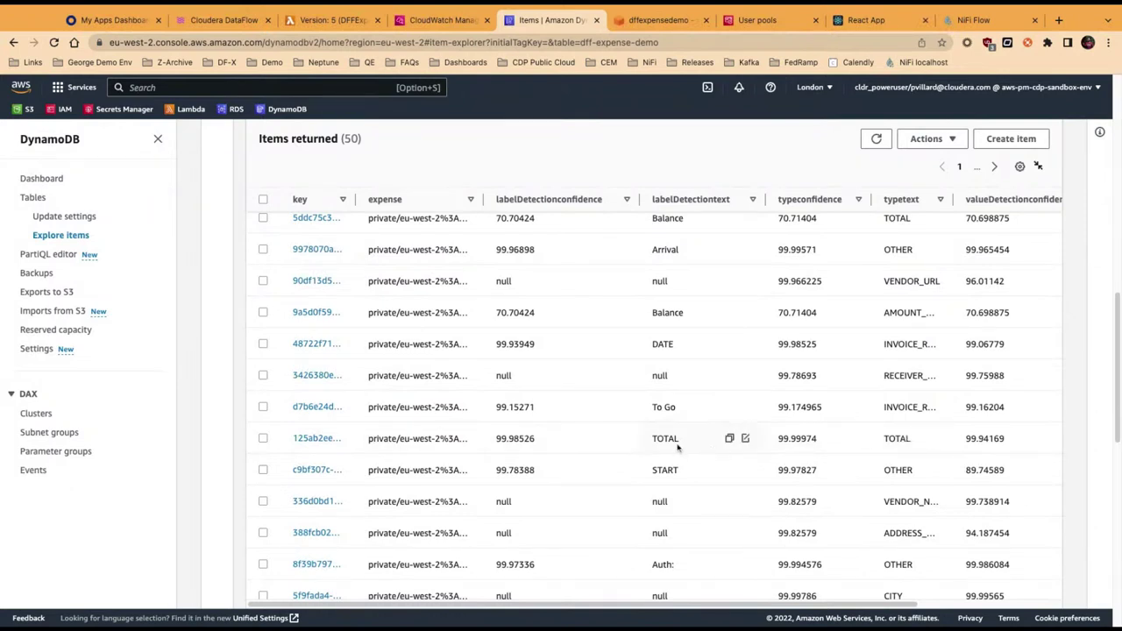
pyautogui.scroll(-3, 692, 443)
pyautogui.scroll(-3, 680, 438)
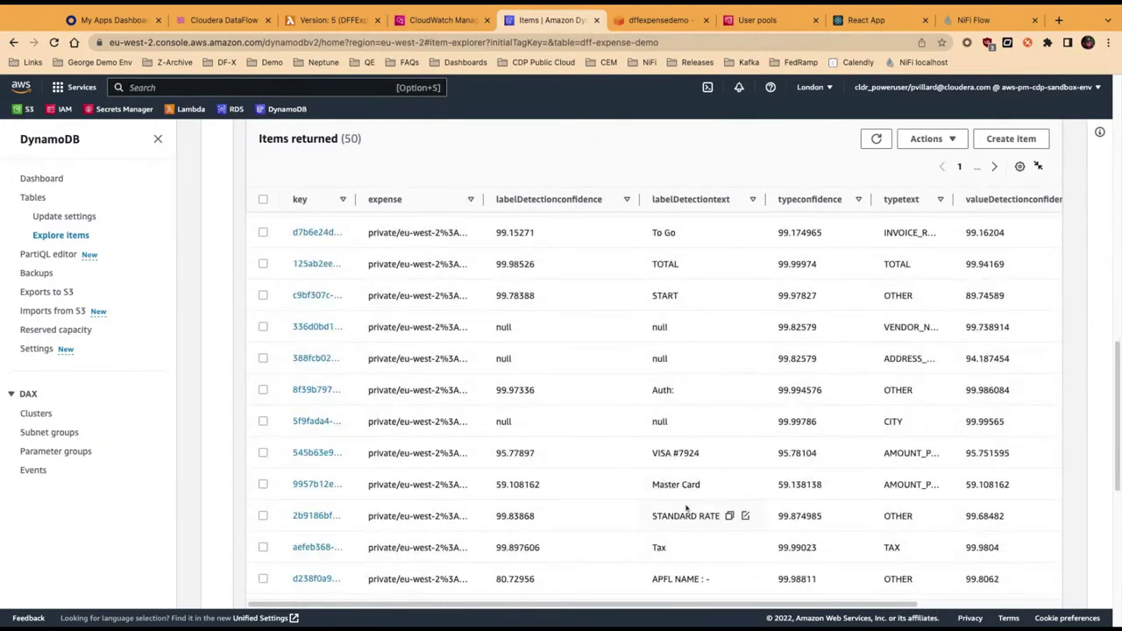
pyautogui.scroll(-5, 689, 464)
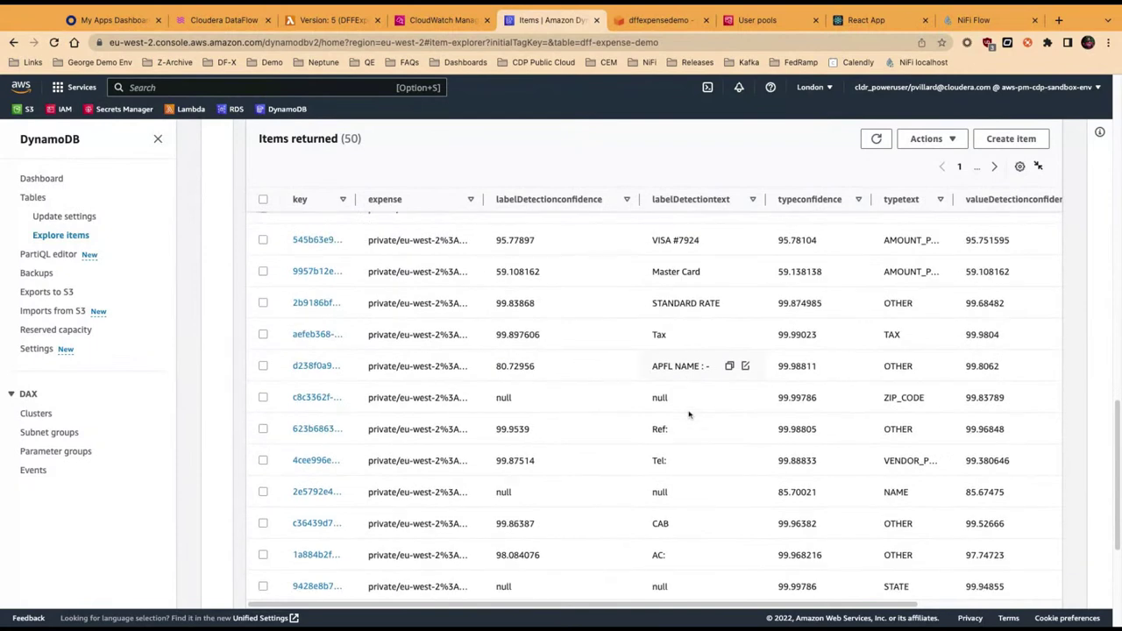
pyautogui.scroll(-6, 689, 415)
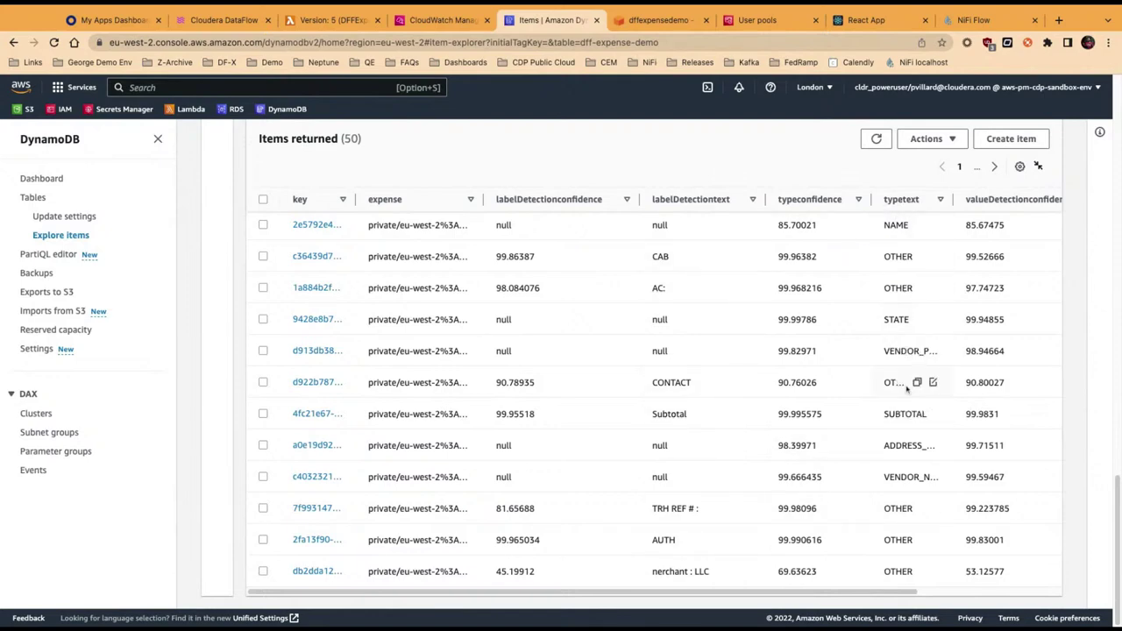
pyautogui.scroll(3, 917, 389)
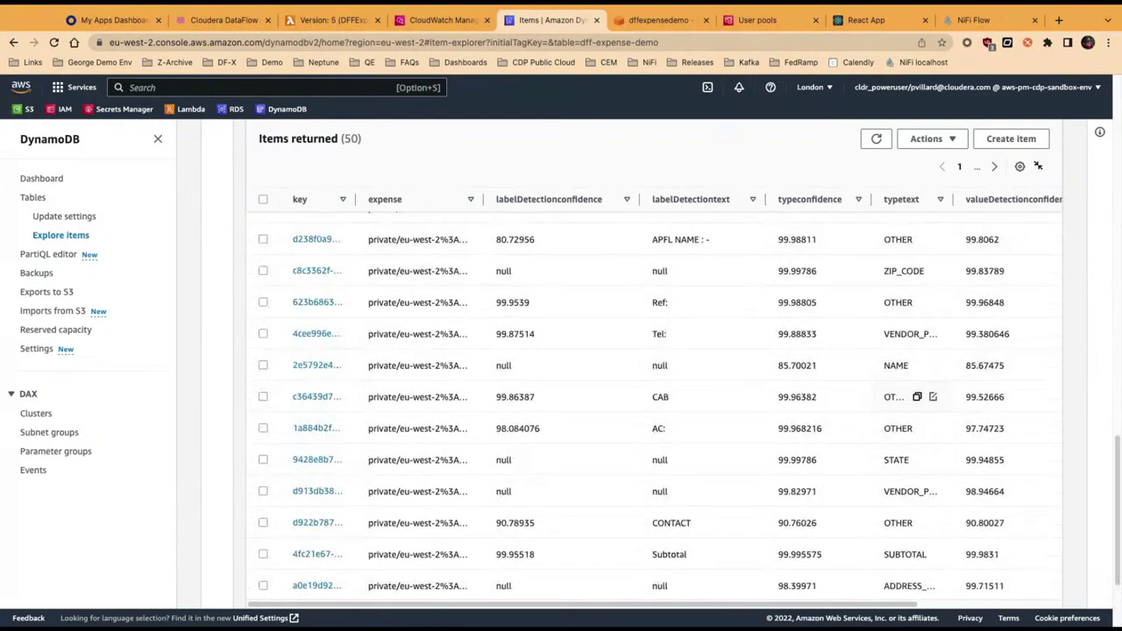
# Step: Bring the valueDetectiontext column into view and compare the extracted values with their labels, types and confidence scores
pyautogui.moveTo(903, 606); pyautogui.dragTo(1021, 608)
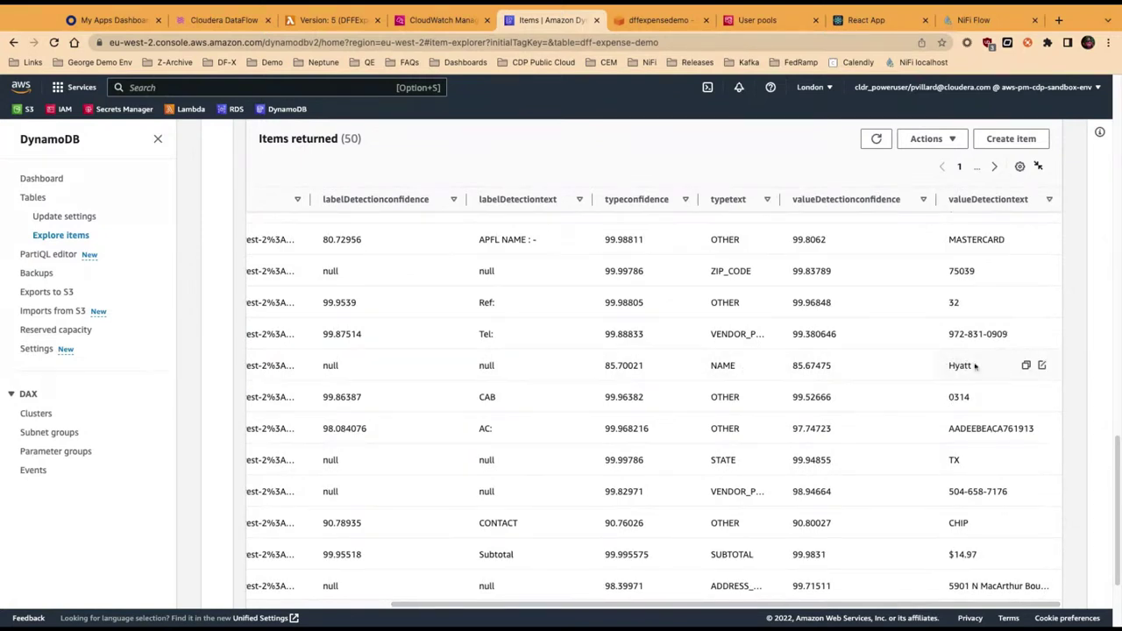
pyautogui.scroll(-4, 975, 367)
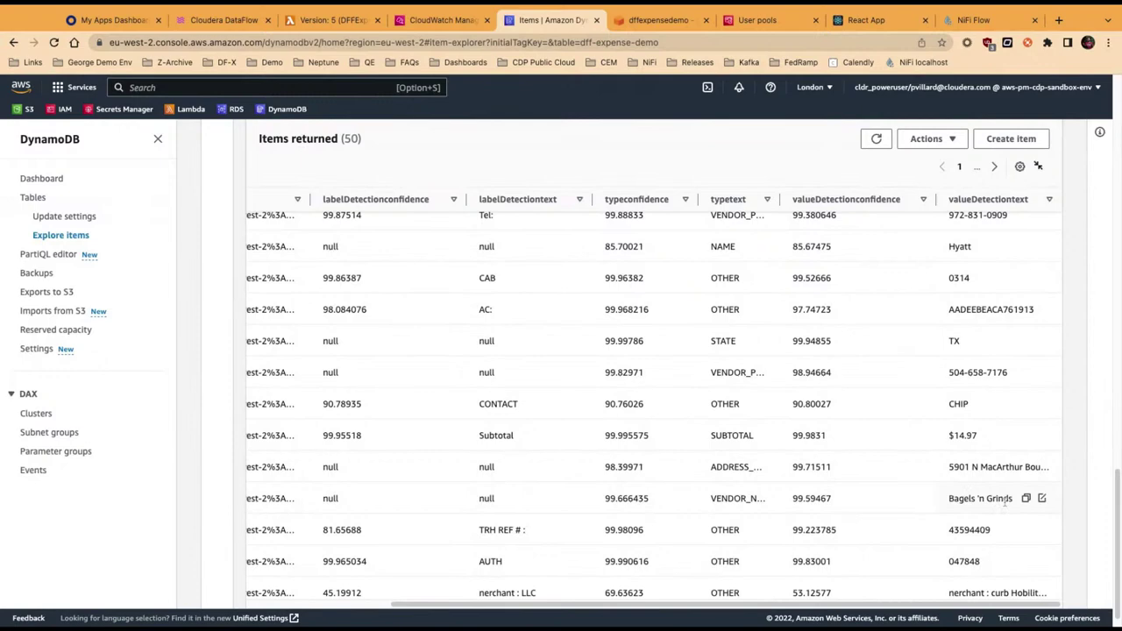
pyautogui.scroll(5, 1004, 502)
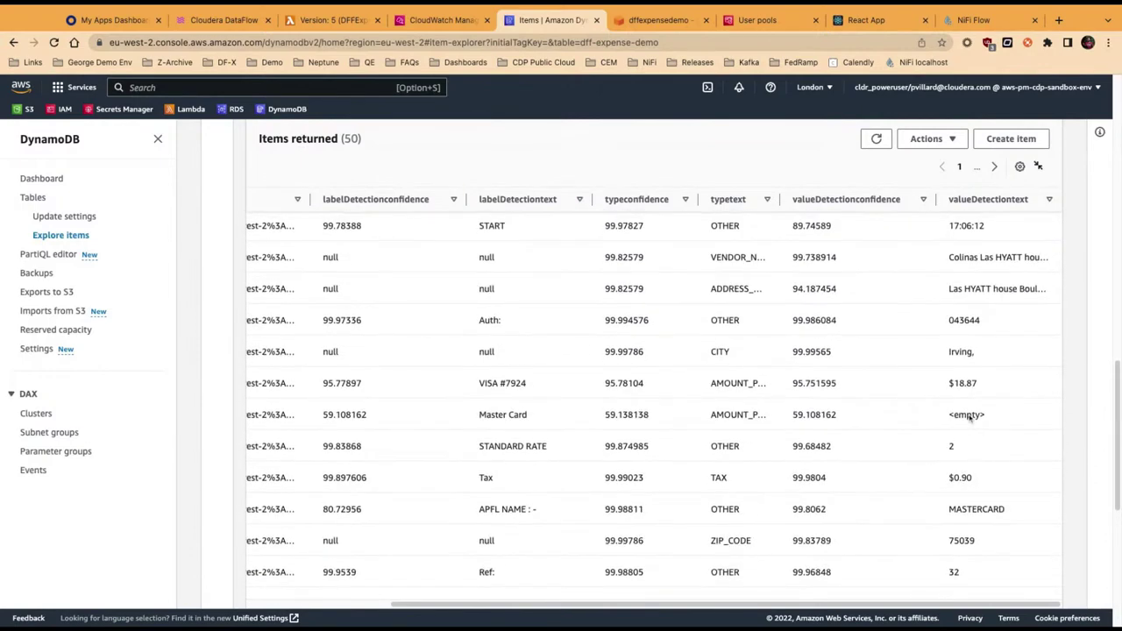
pyautogui.scroll(5, 969, 418)
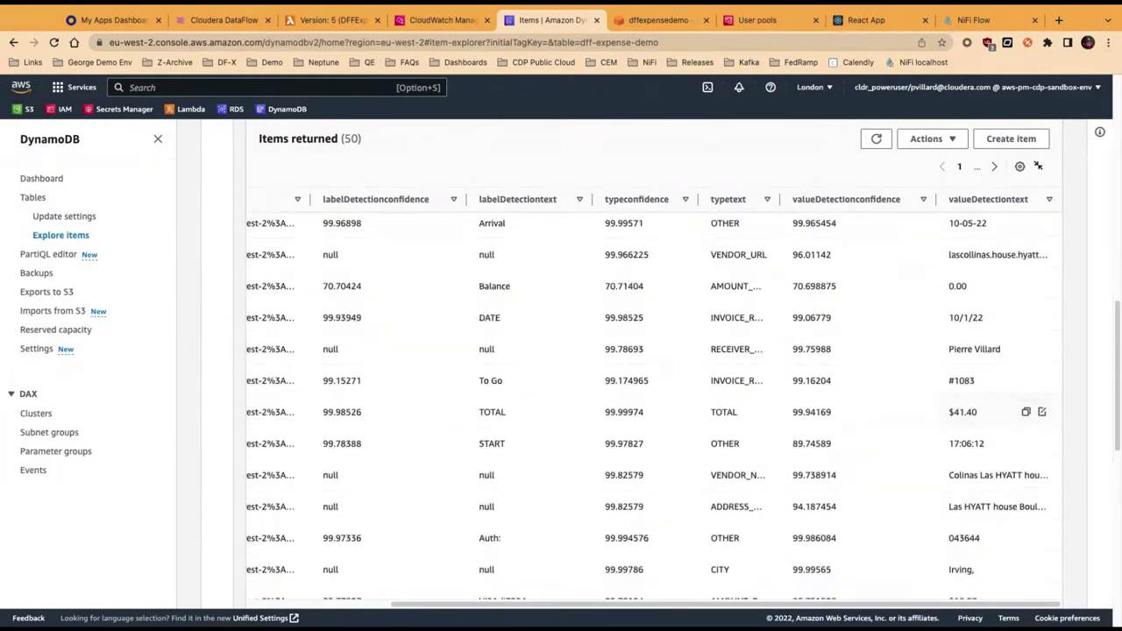
pyautogui.scroll(10, 970, 418)
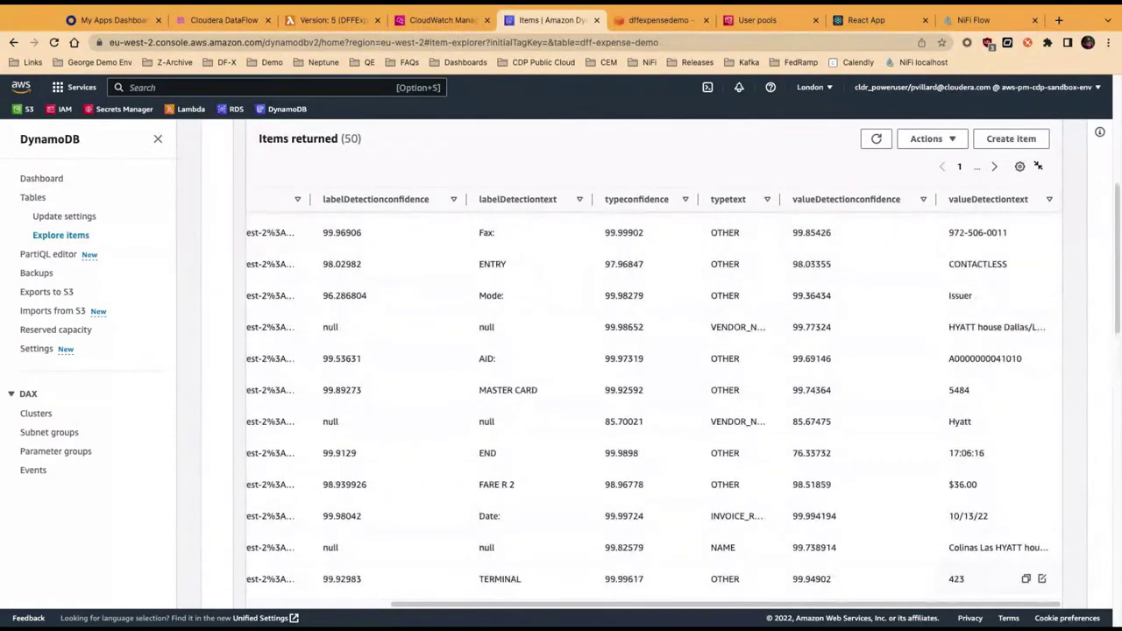
pyautogui.scroll(6, 1008, 570)
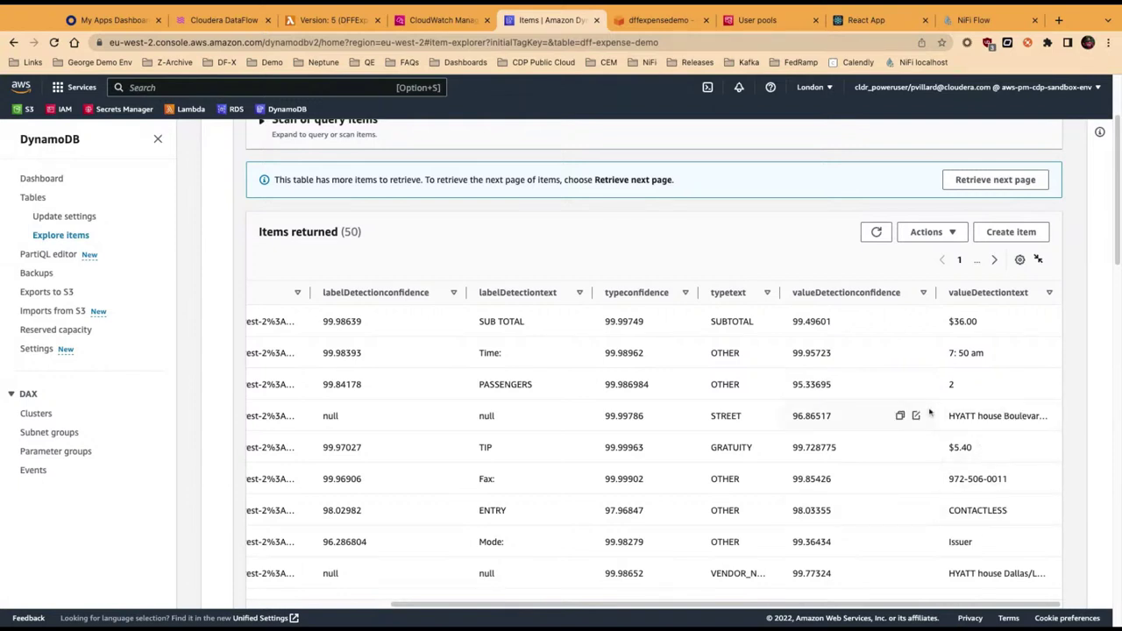
pyautogui.hscroll(-5, 852, 604)
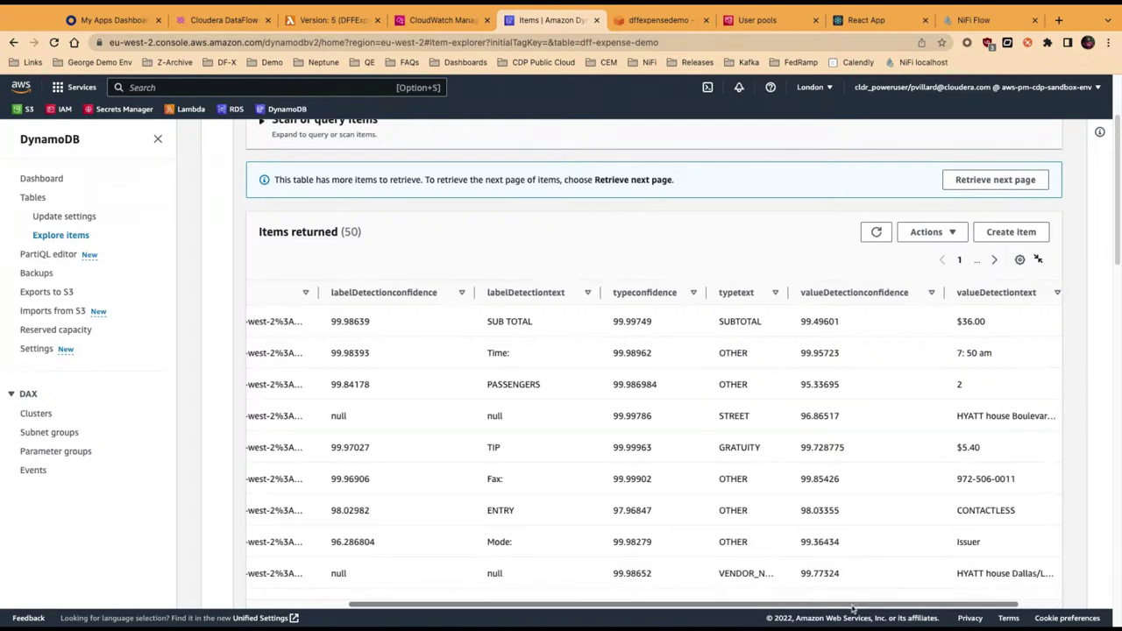
pyautogui.hscroll(5, 852, 605)
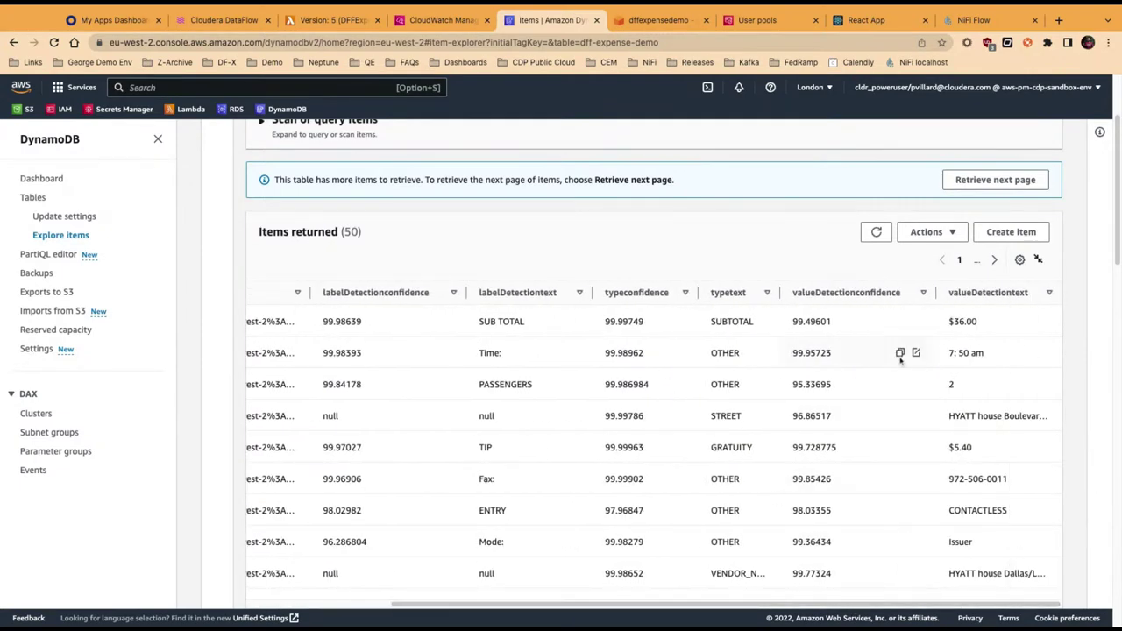